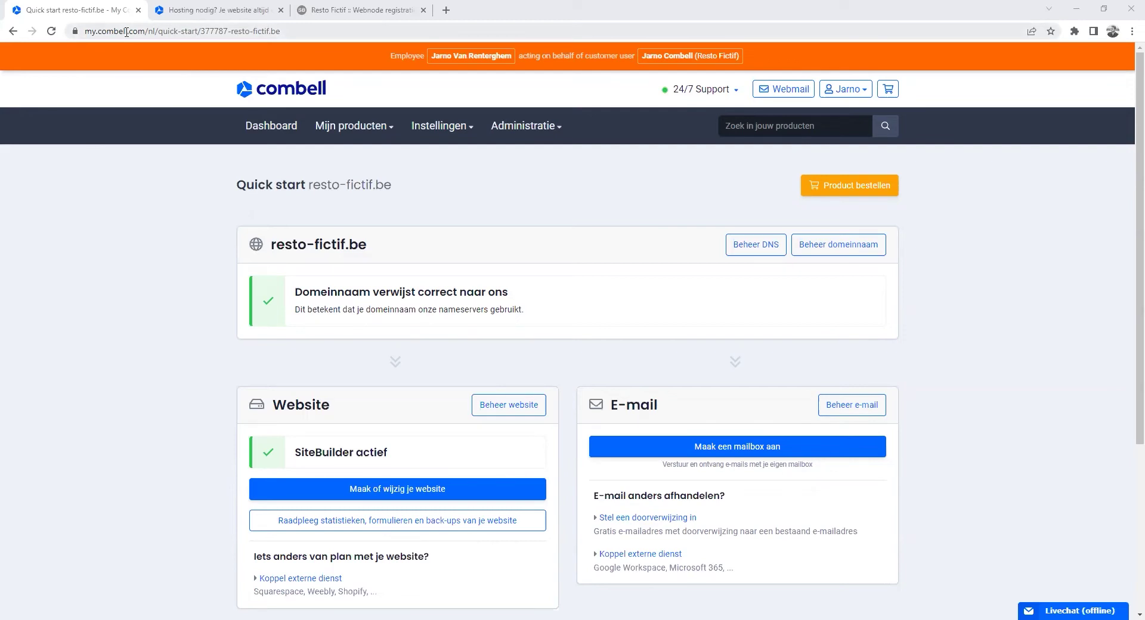
Step: Open SiteBuilder for the resto-fictif.be package from the SiteBuilder products in My Combell
left_click(196, 9)
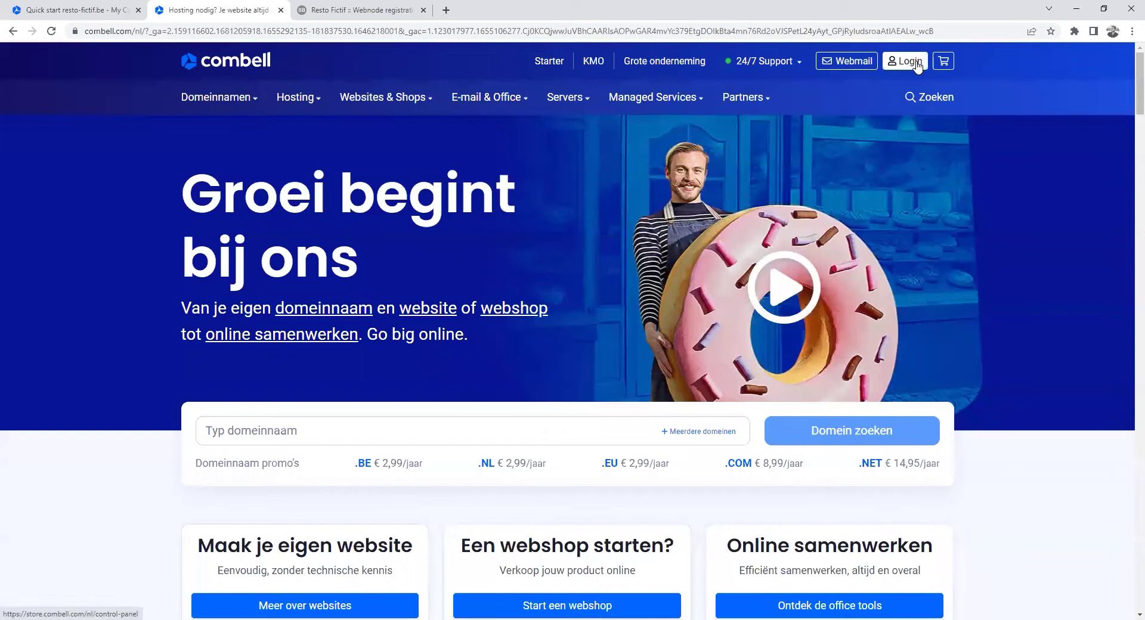
left_click(118, 11)
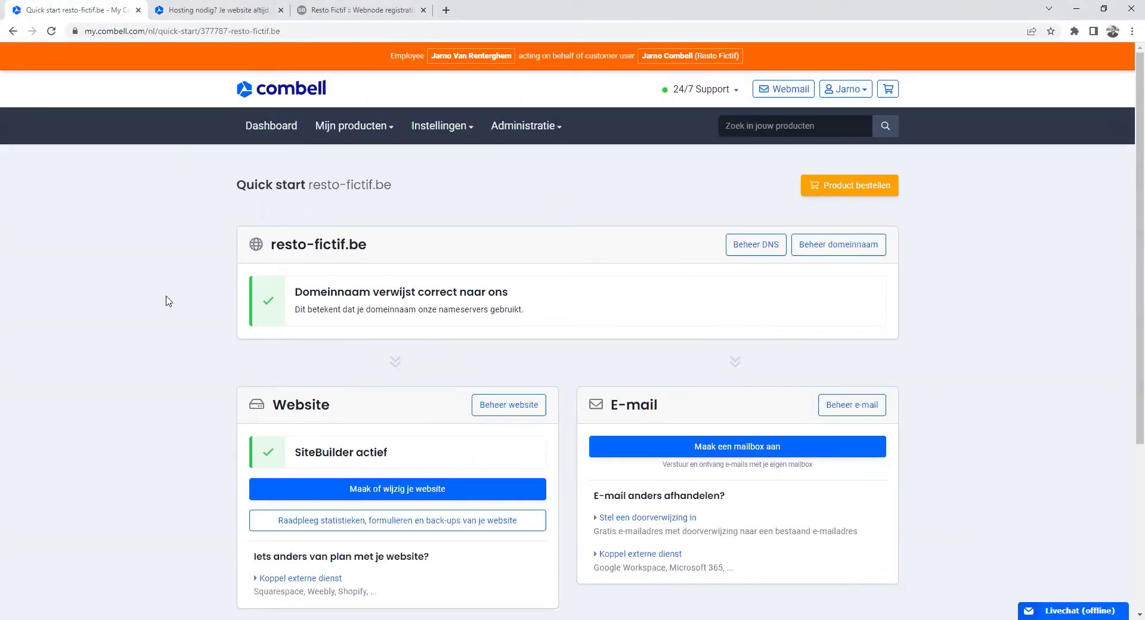
left_click(357, 126)
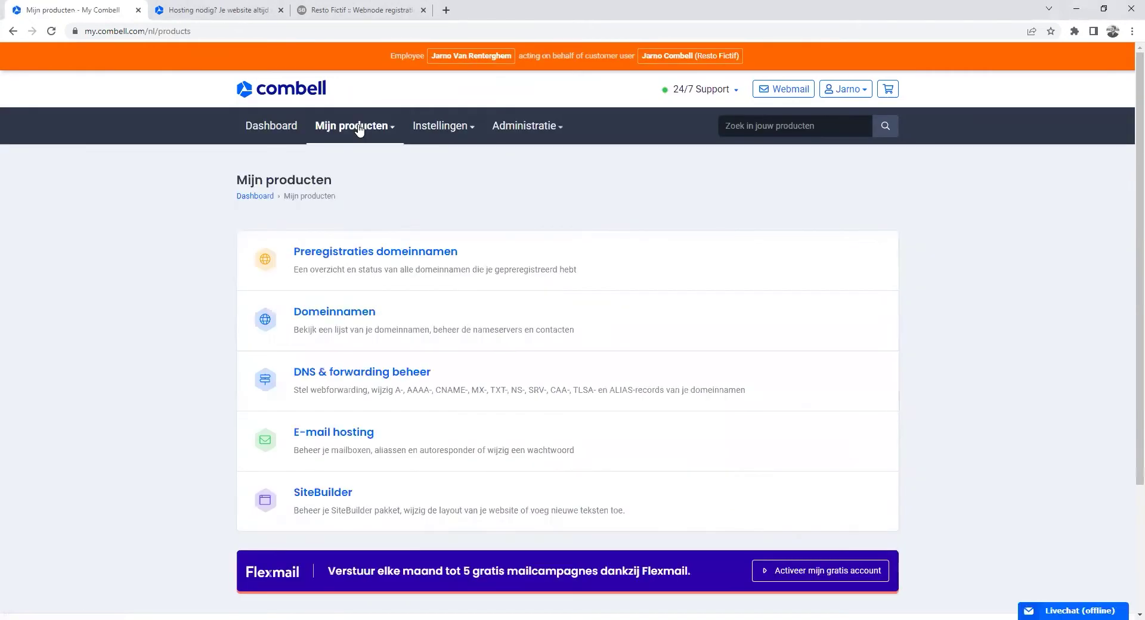
mouse_move(358, 128)
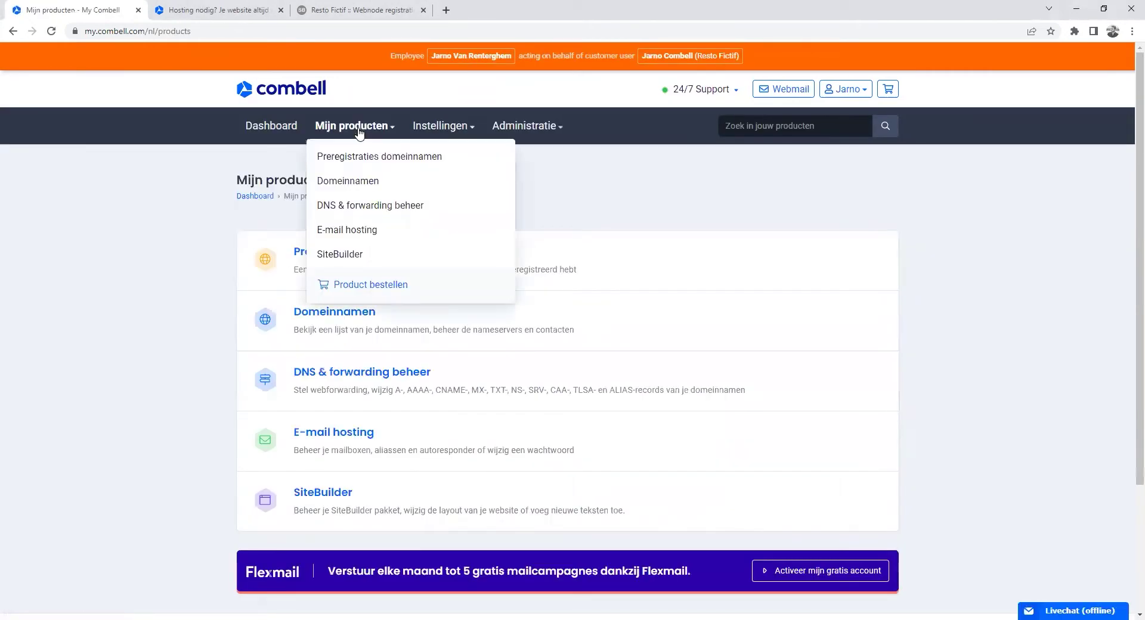
left_click(354, 256)
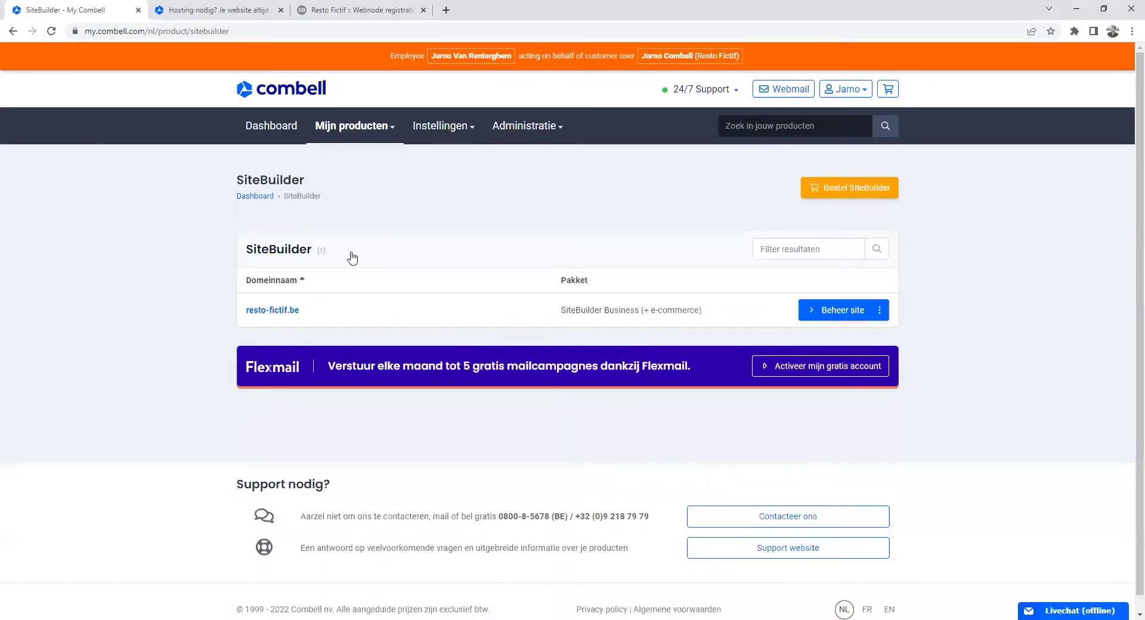
left_click(824, 312)
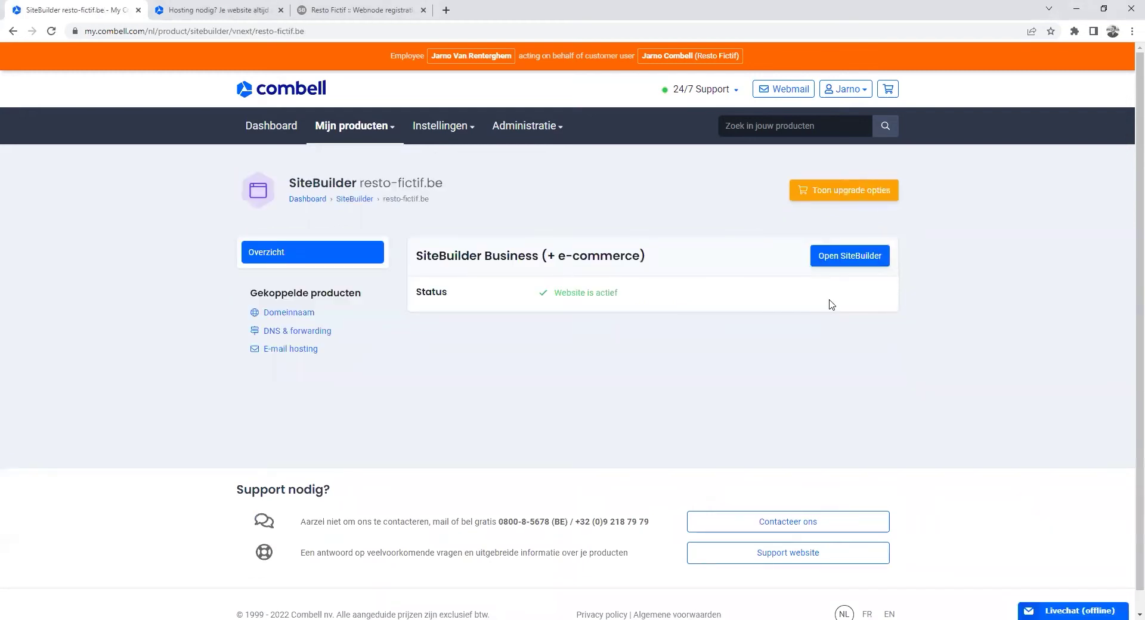
left_click(839, 261)
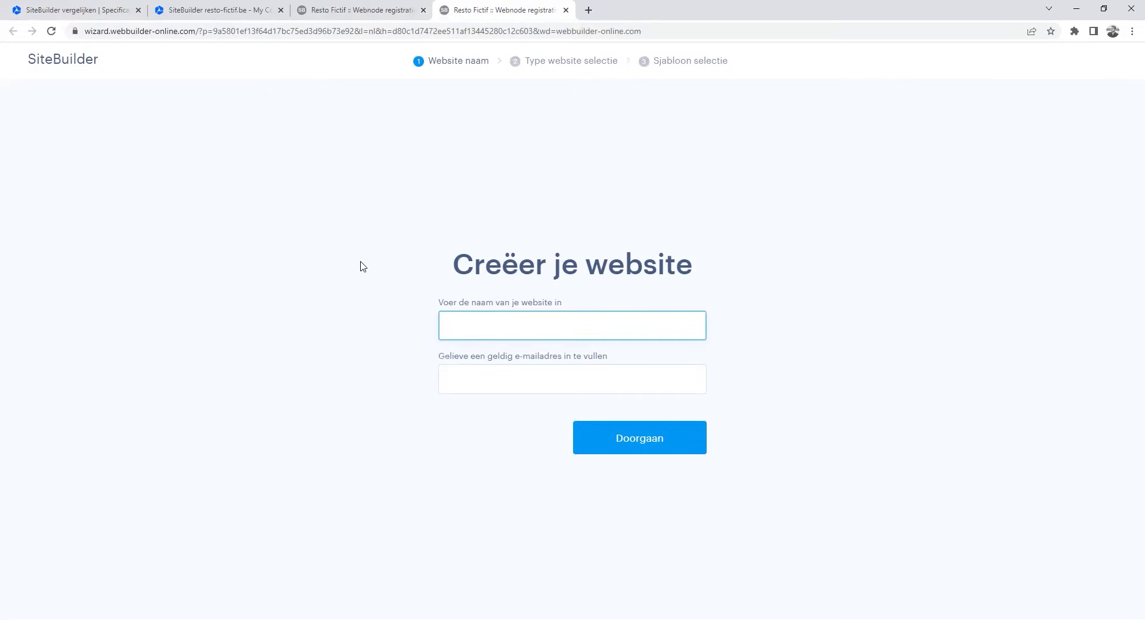
Step: Name the new website Resto Fictif, fill in the contact e-mail address, and choose Website as the site type
left_click(471, 321)
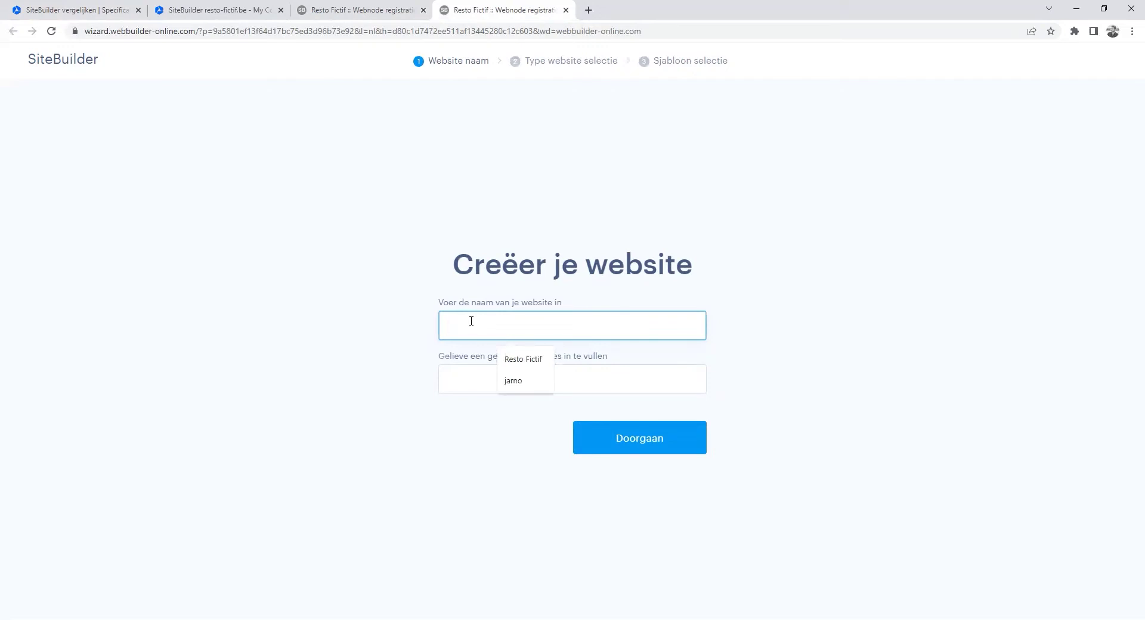
type("Resto Fictif")
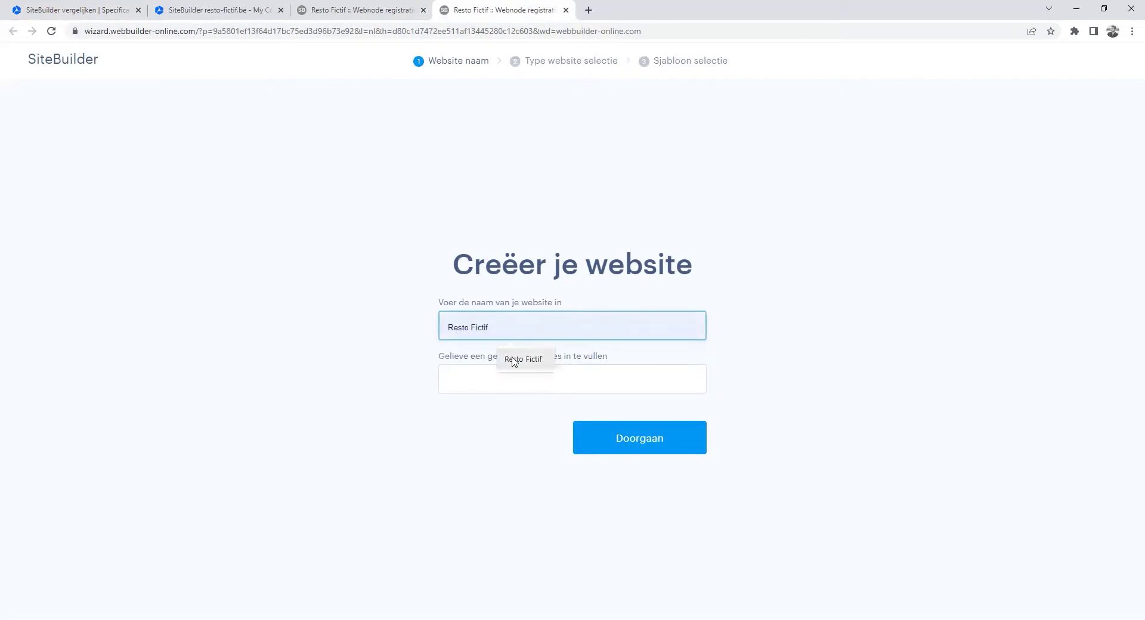
left_click(511, 360)
left_click(494, 386)
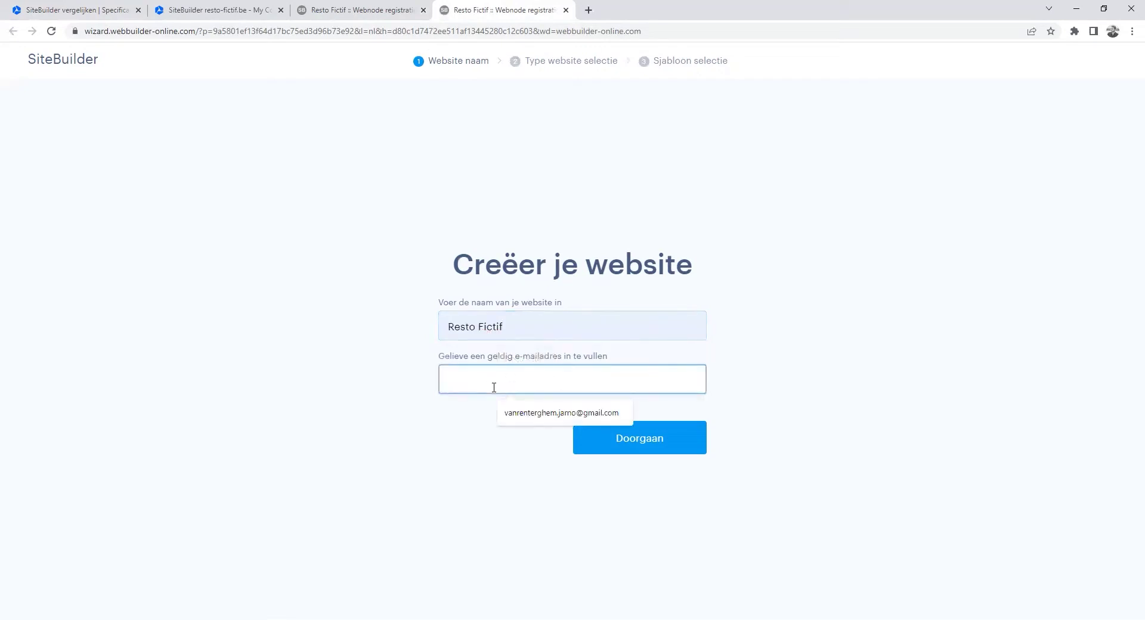
left_click(538, 414)
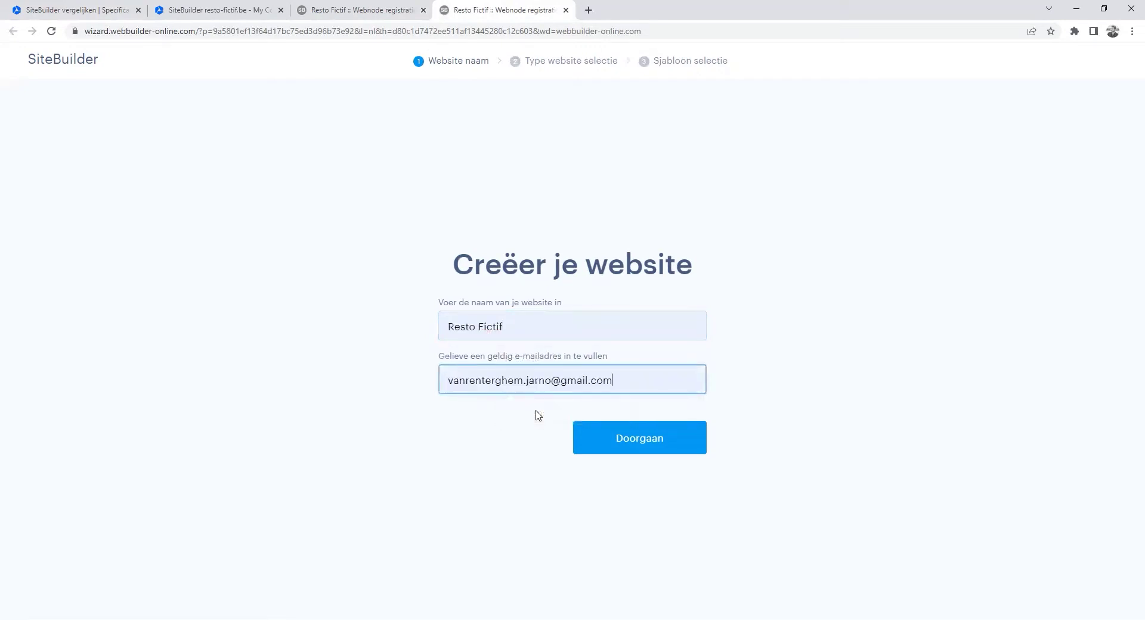
left_click(626, 438)
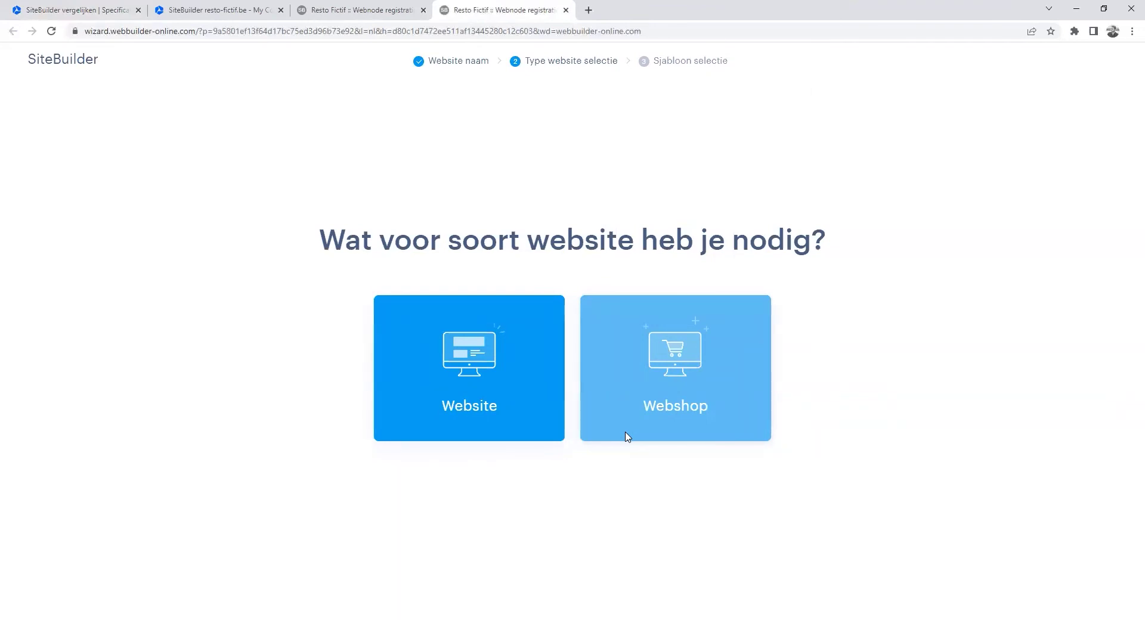
left_click(550, 409)
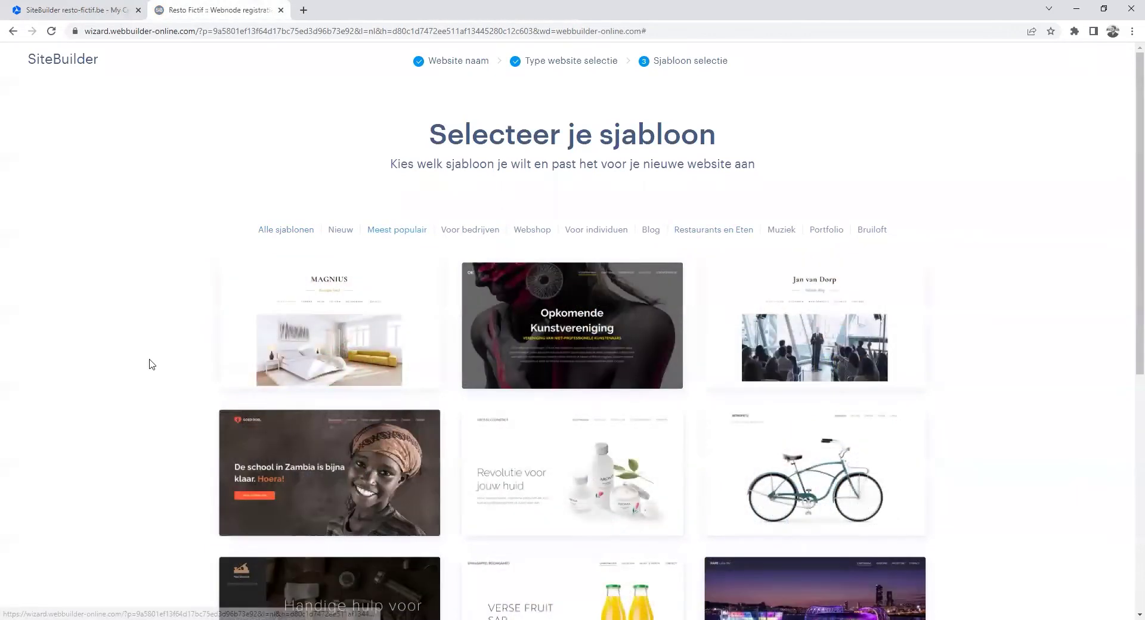
Step: Browse the most popular templates, preview Magnius with its Prijzen, Reserveren and Contact pages, and continue to other template previews
scroll(149, 364, "down", 1)
scroll(149, 364, "down", 3)
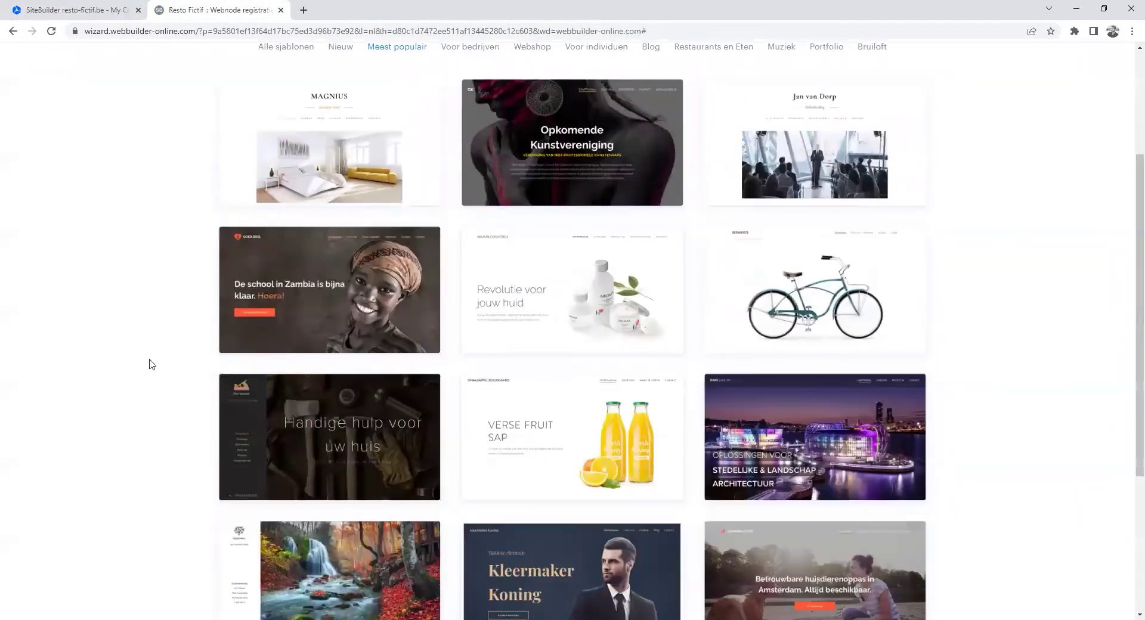
scroll(152, 364, "down", 2)
scroll(152, 365, "up", 3)
scroll(152, 364, "up", 4)
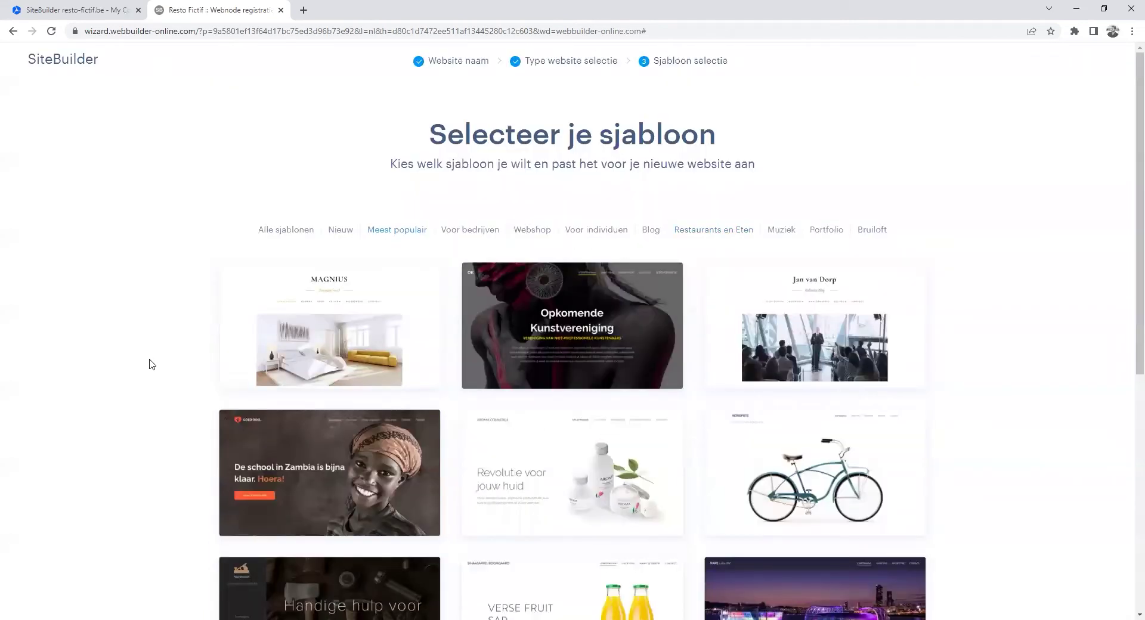
mouse_move(289, 366)
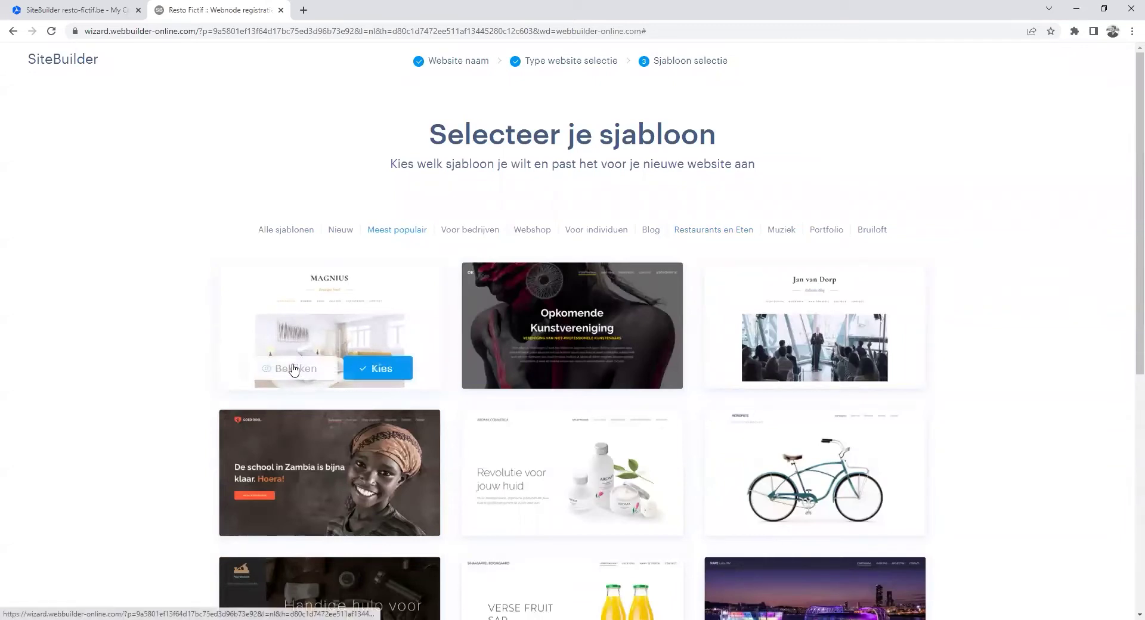
left_click(293, 370)
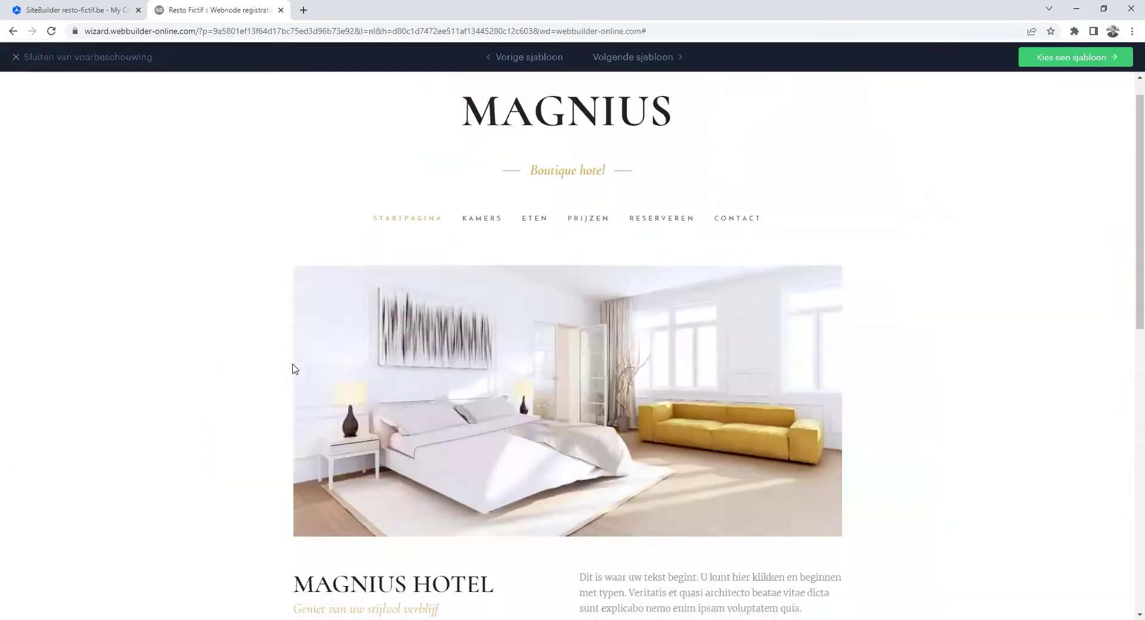
left_click(589, 254)
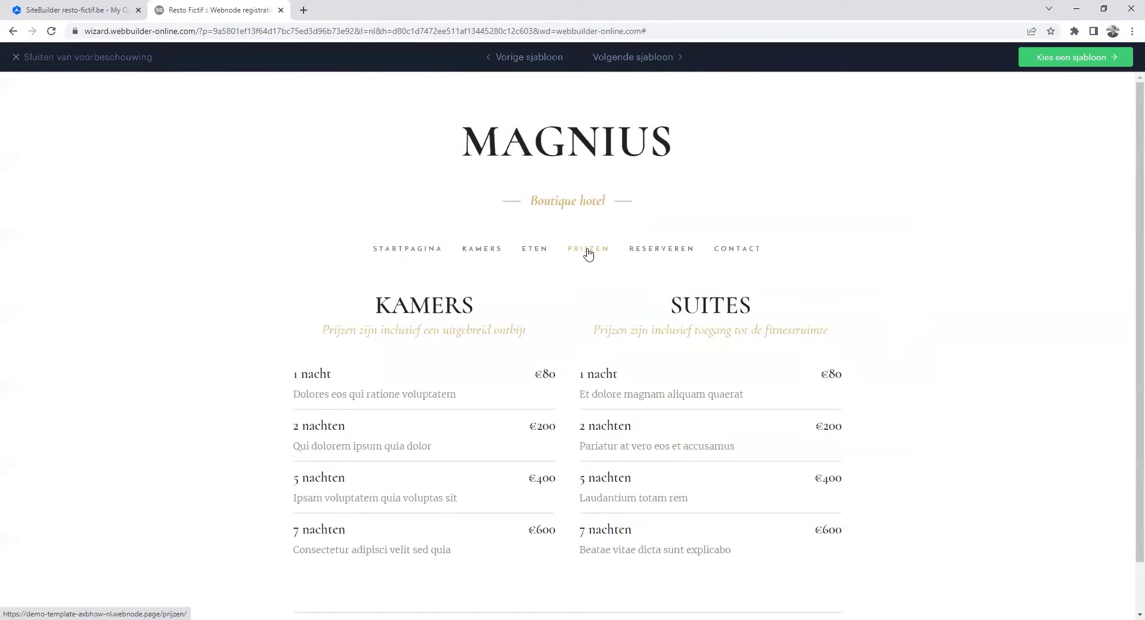
left_click(644, 251)
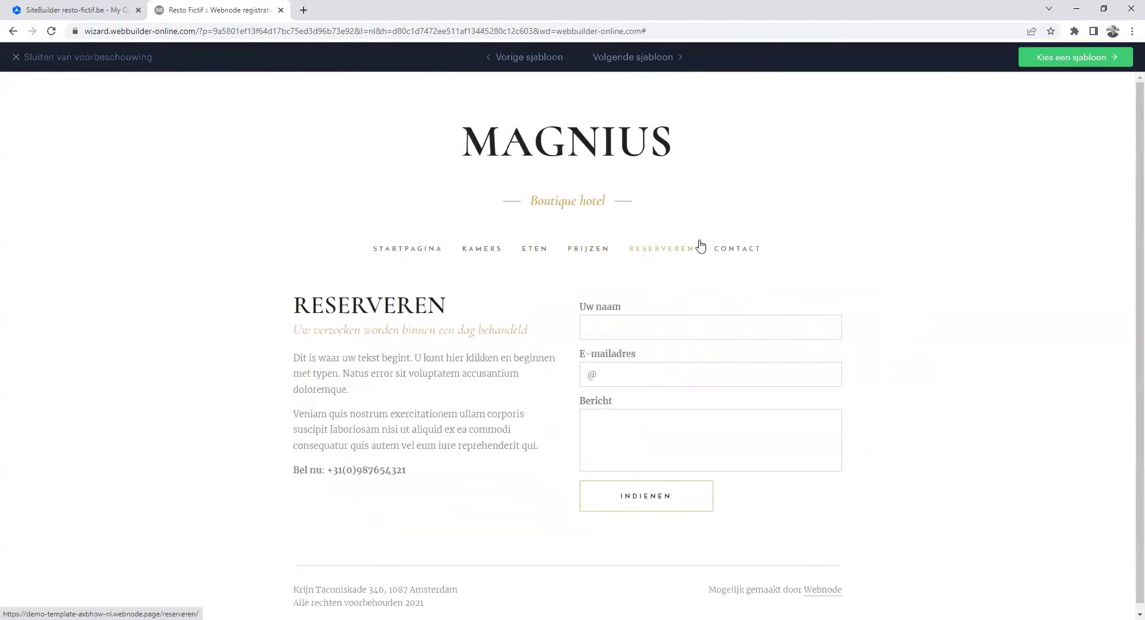
left_click(733, 252)
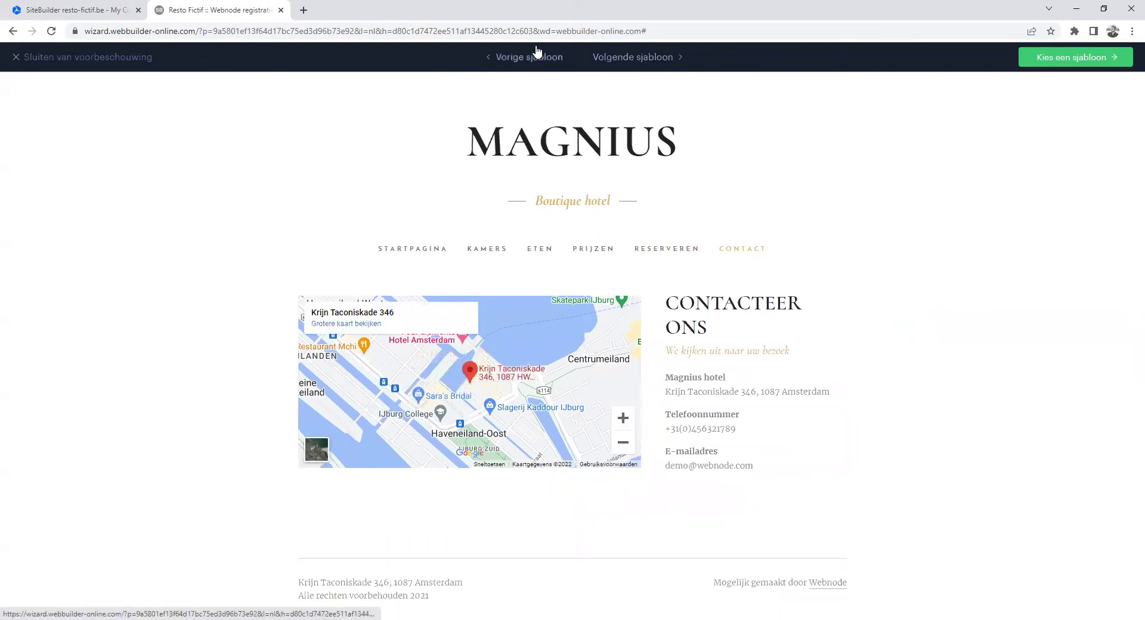
left_click(637, 60)
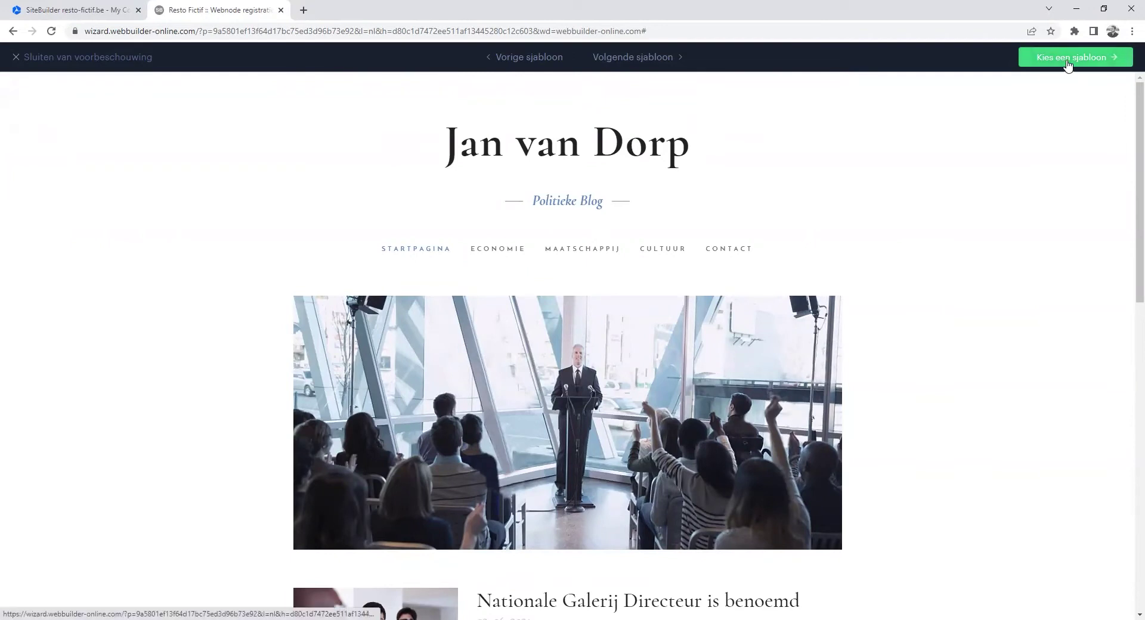
Step: Switch to My Combell and look up the Reset site option for the resto-fictif.be SiteBuilder package
left_click(90, 9)
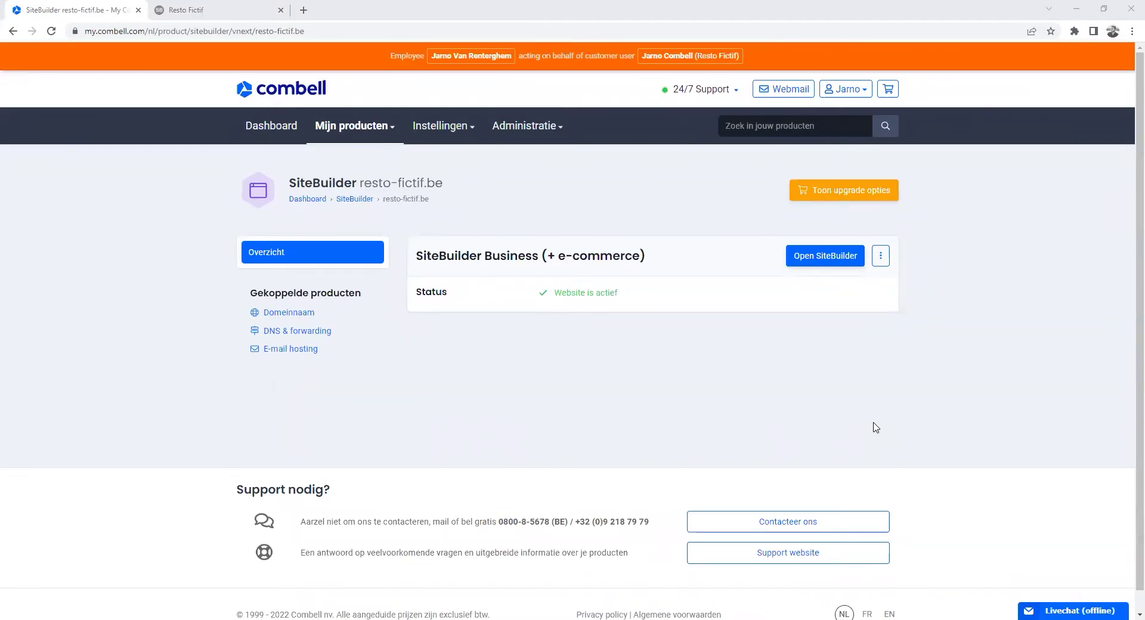
left_click(881, 256)
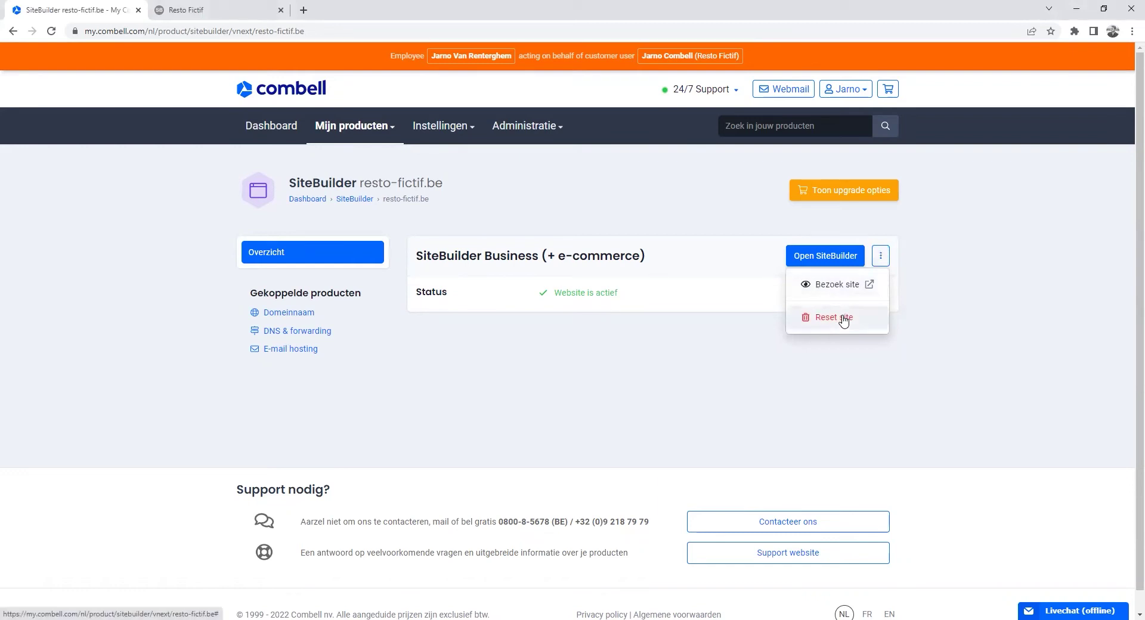
left_click(695, 385)
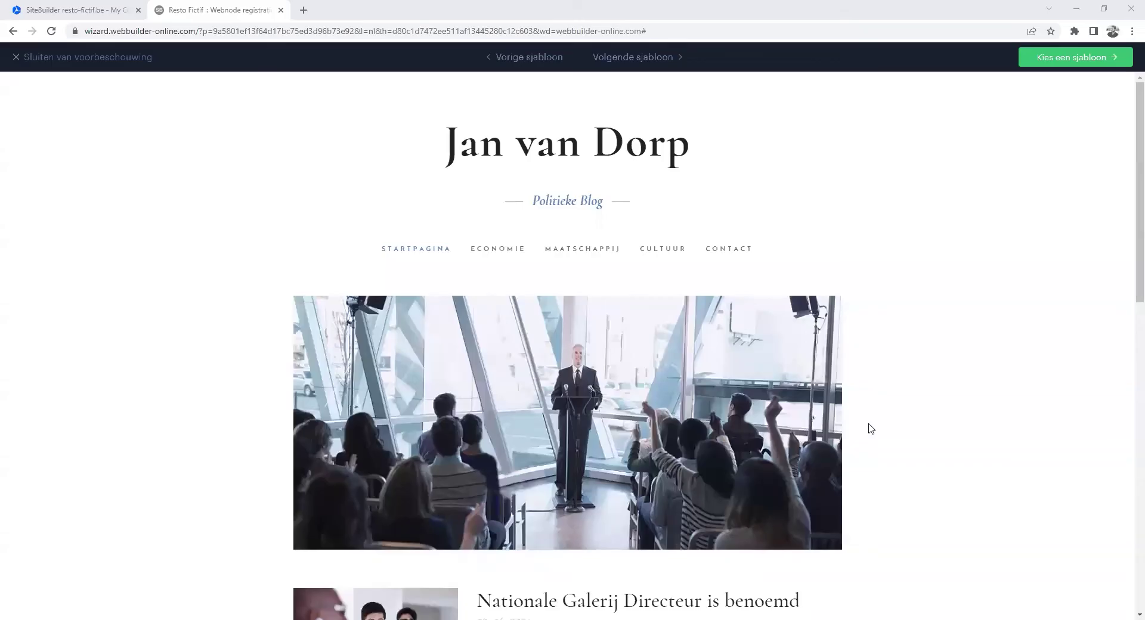
Step: Close the template preview and choose the Franse keuken template from the Restaurants en Eten category
left_click(74, 58)
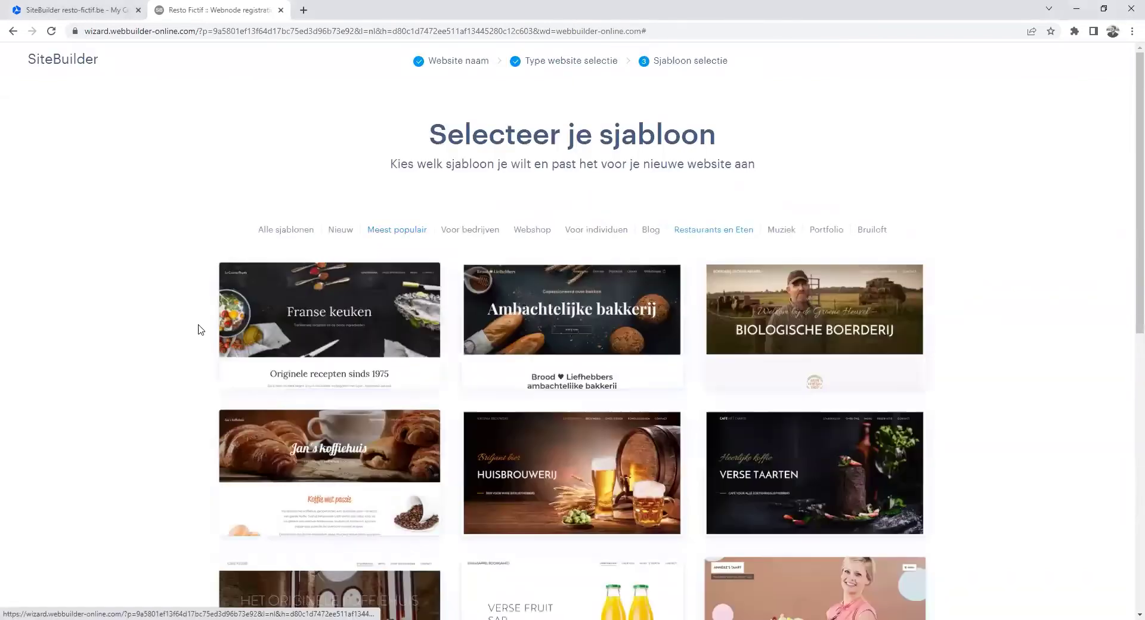
mouse_move(396, 370)
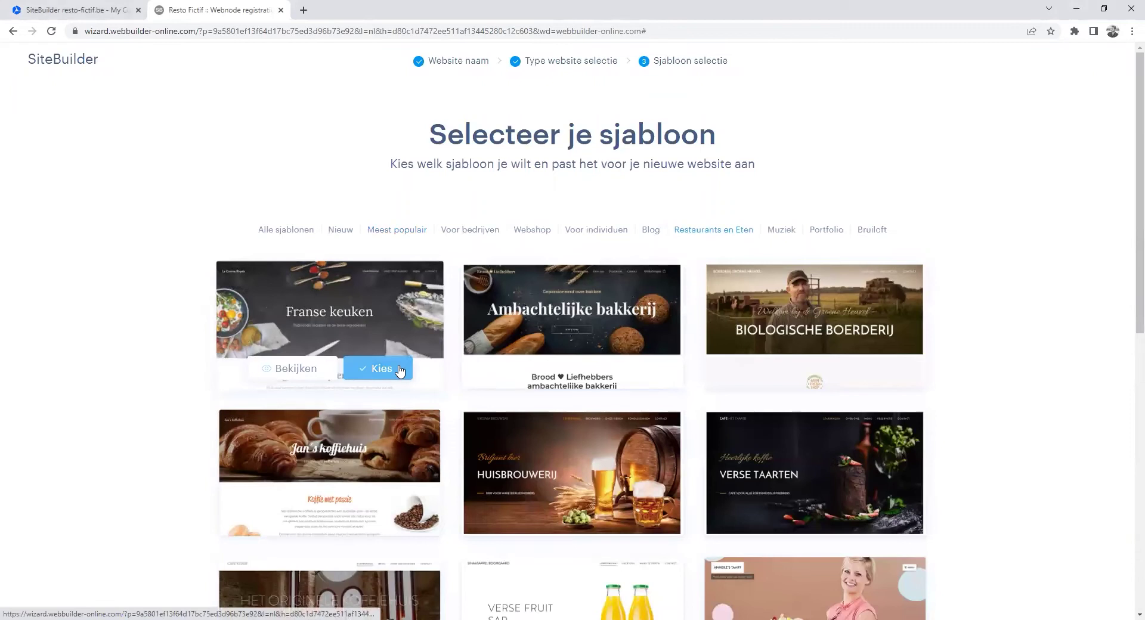
left_click(399, 371)
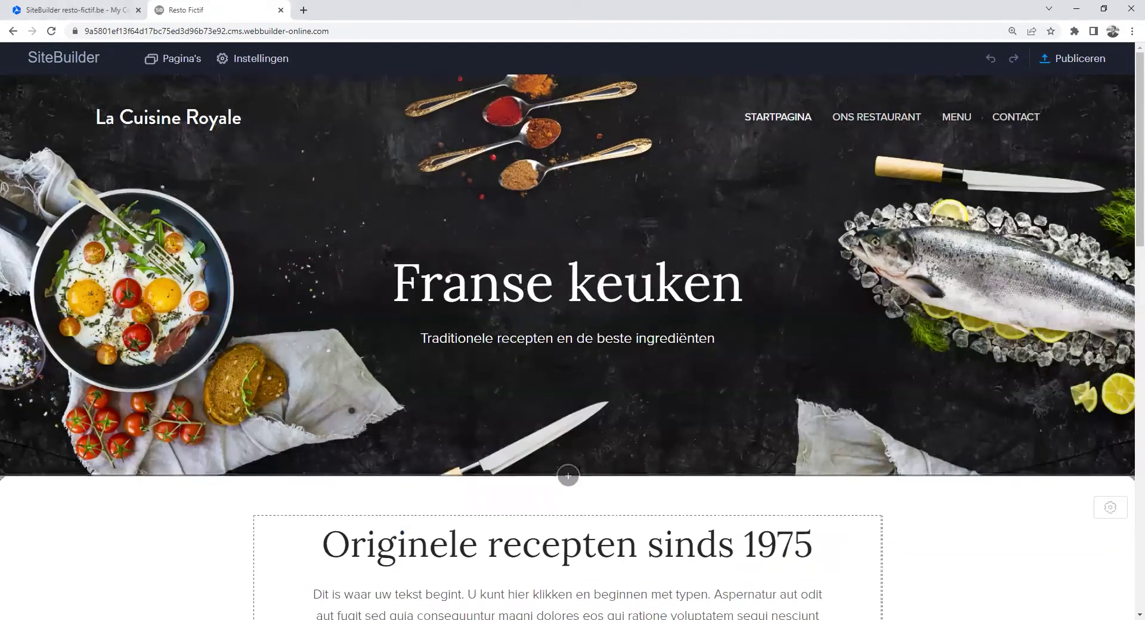
Step: Review the site's general, website, design, online store and backup settings, and close the settings
left_click(261, 58)
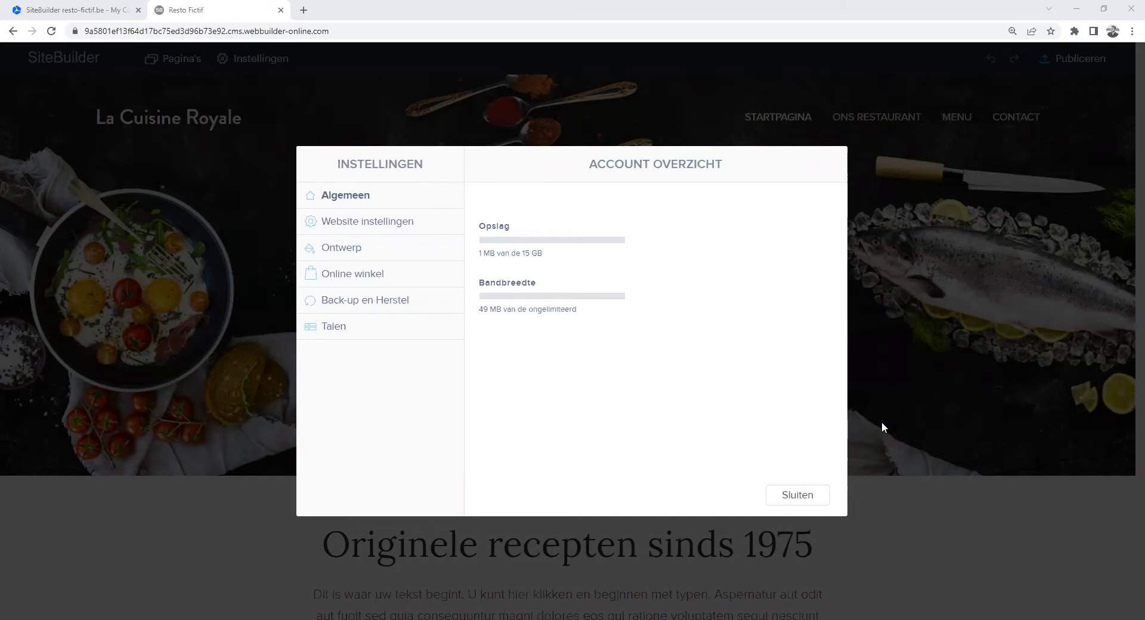
left_click(395, 222)
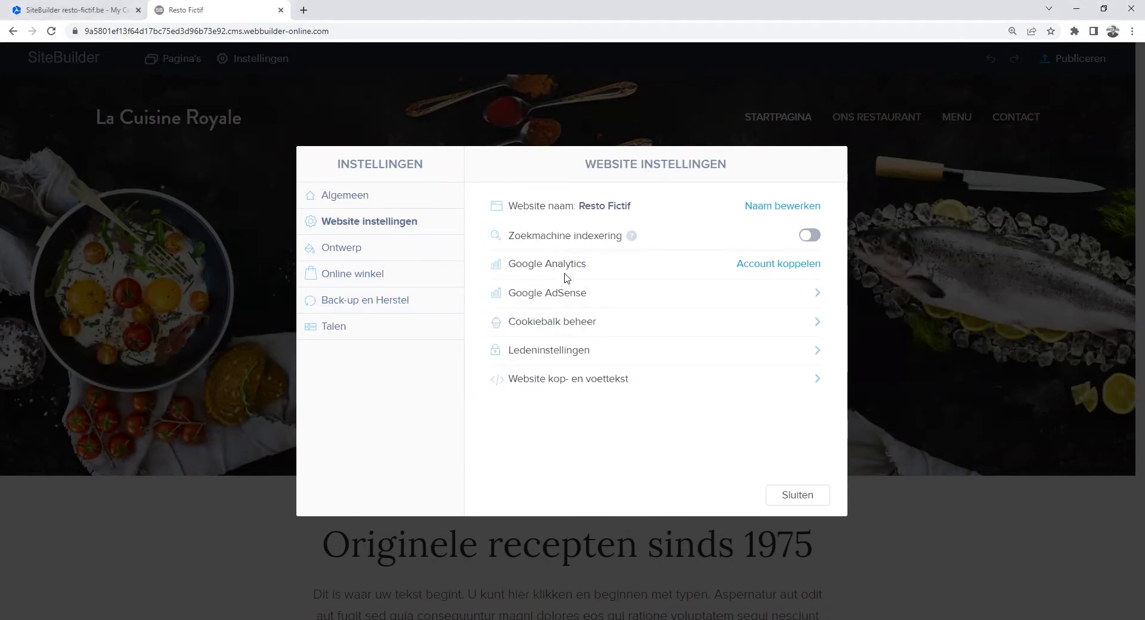
left_click(370, 250)
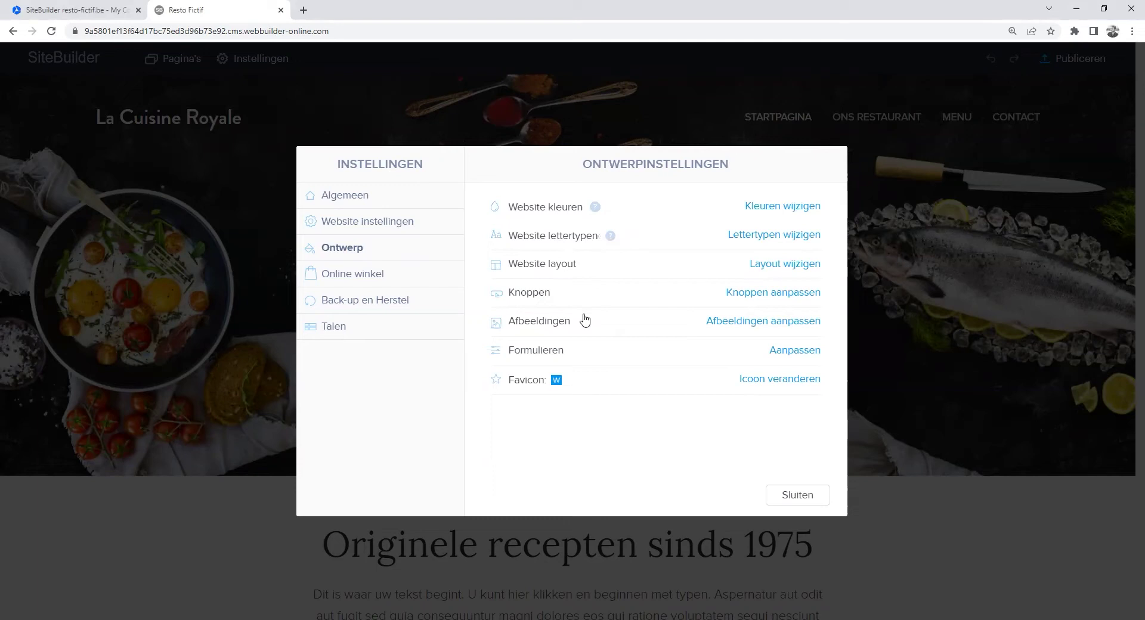
left_click(392, 280)
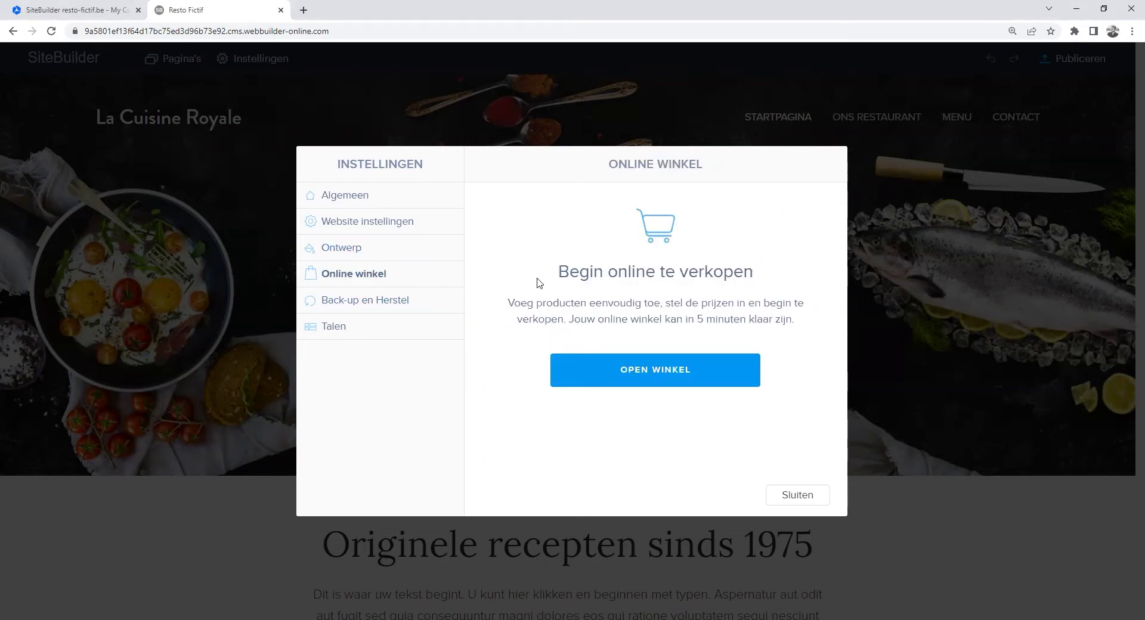
left_click(387, 303)
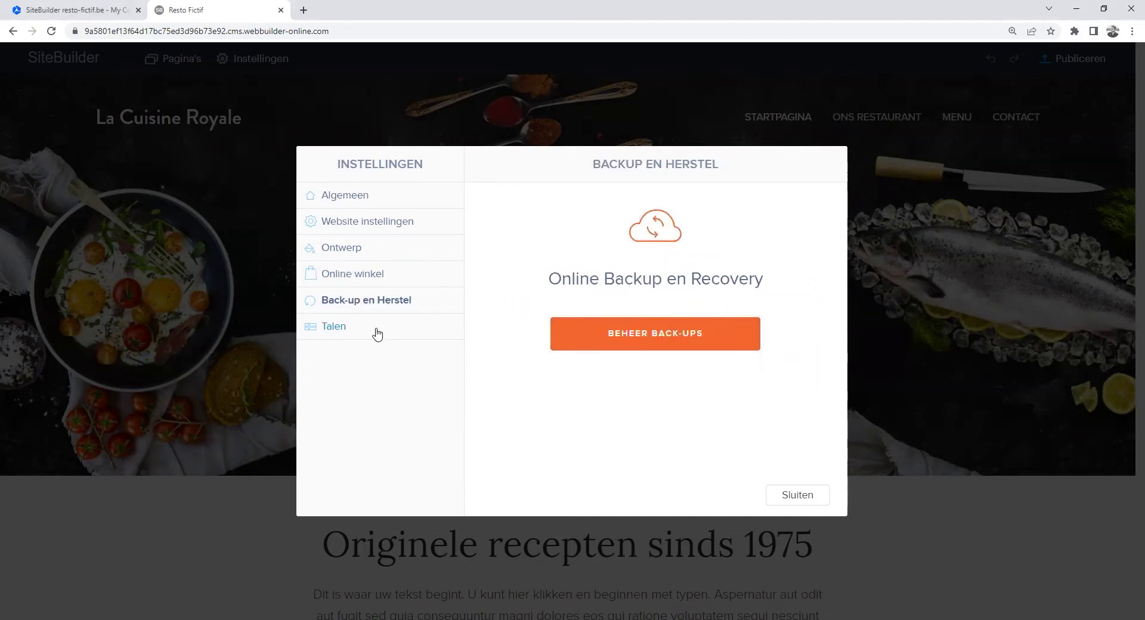
key("Escape")
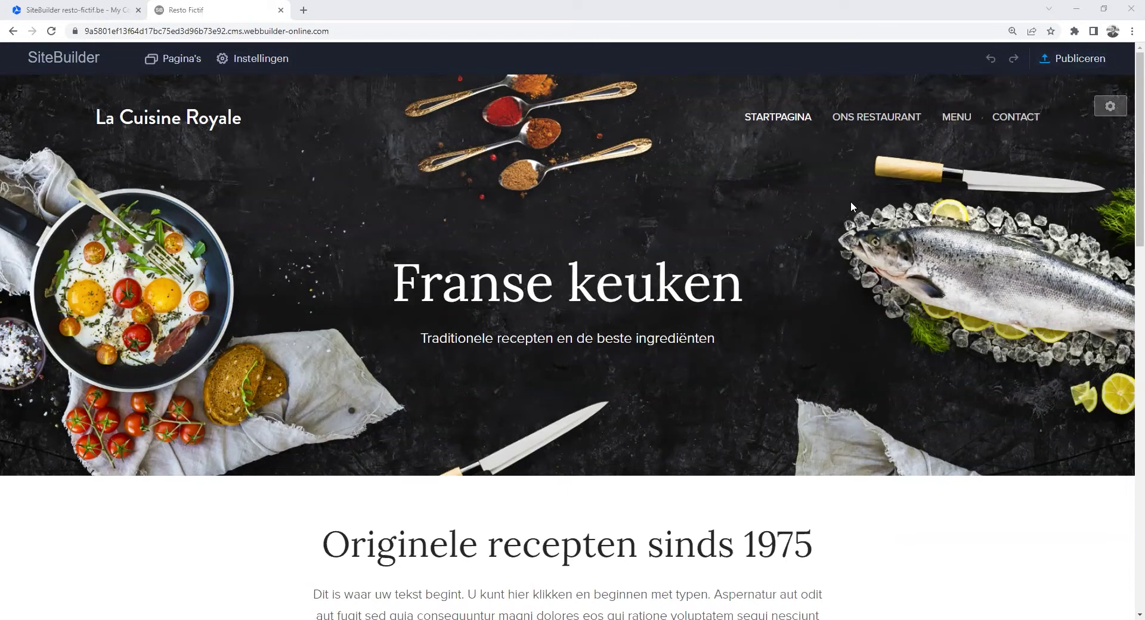
Step: View the template's Ons restaurant, Menu and Contact pages through the site navigation
left_click(862, 118)
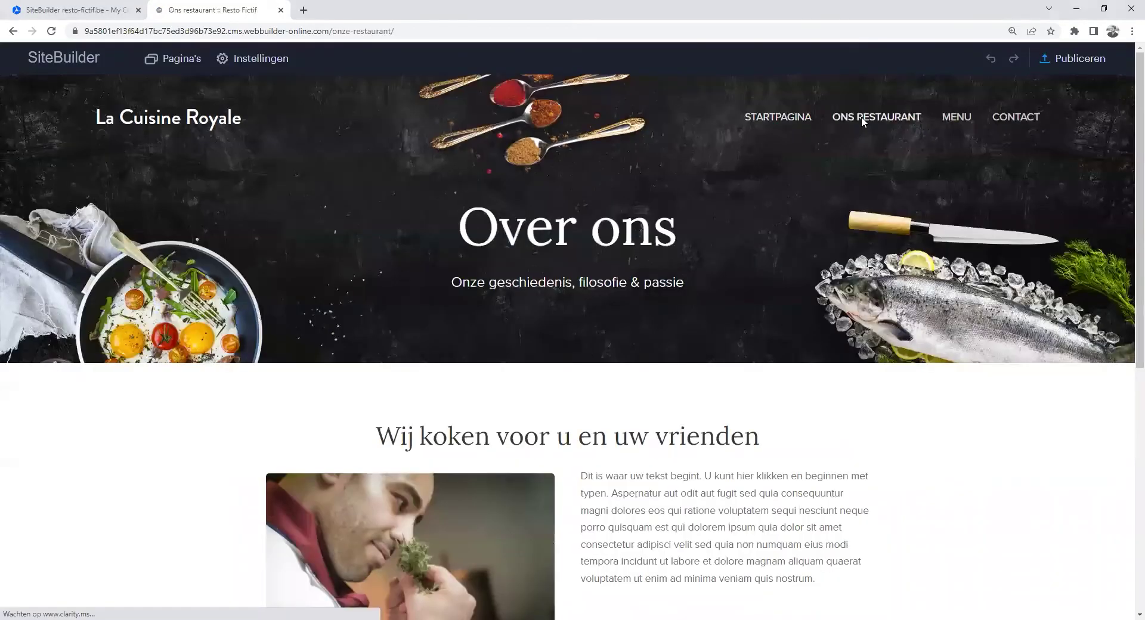
left_click(960, 118)
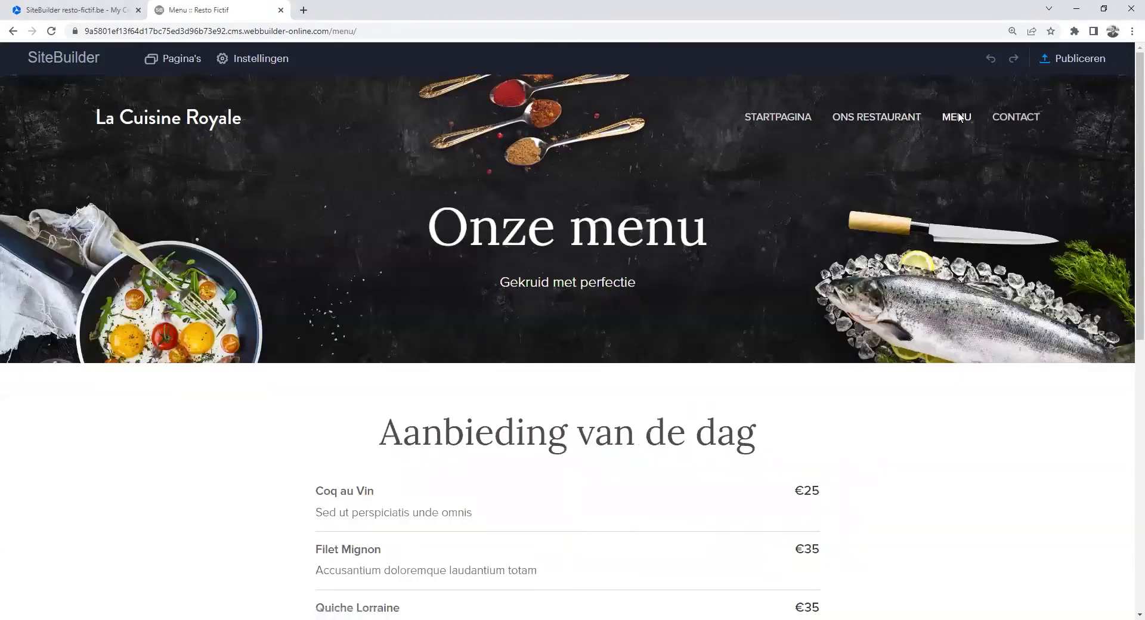
left_click(1035, 115)
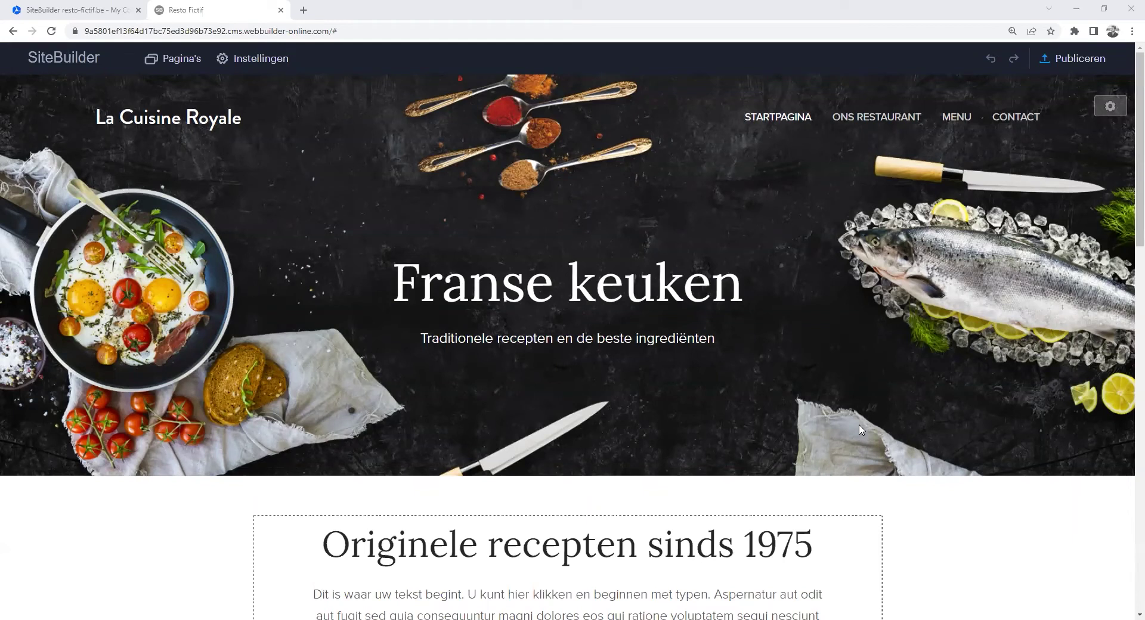
Step: Open the page manager and rename the Startpagina page as Resto Fictif
left_click(179, 57)
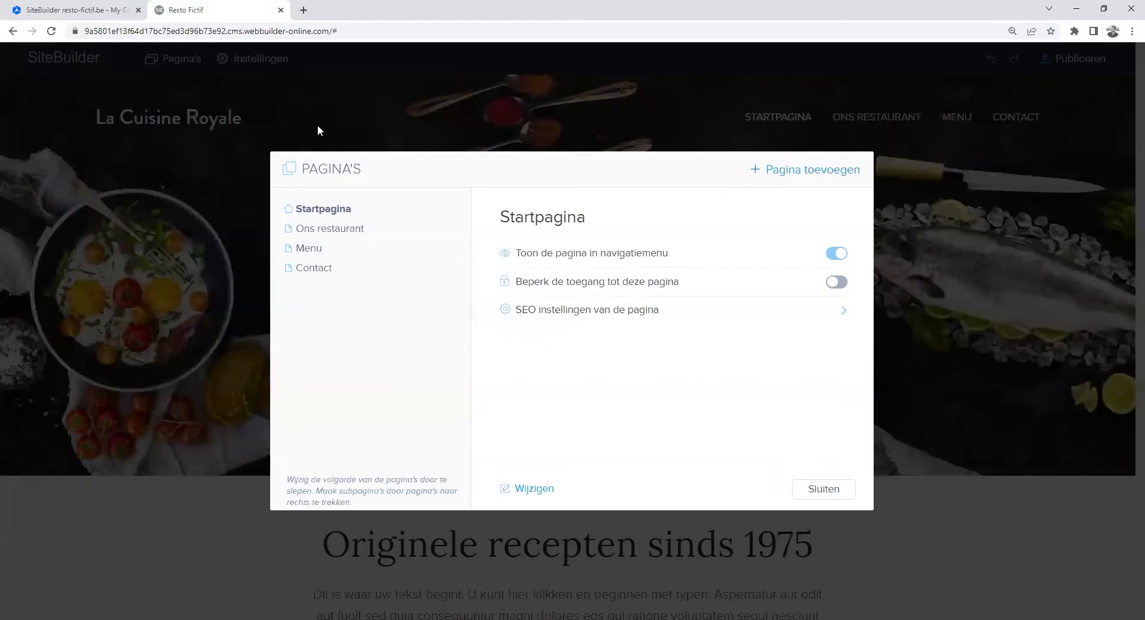
left_click(606, 211)
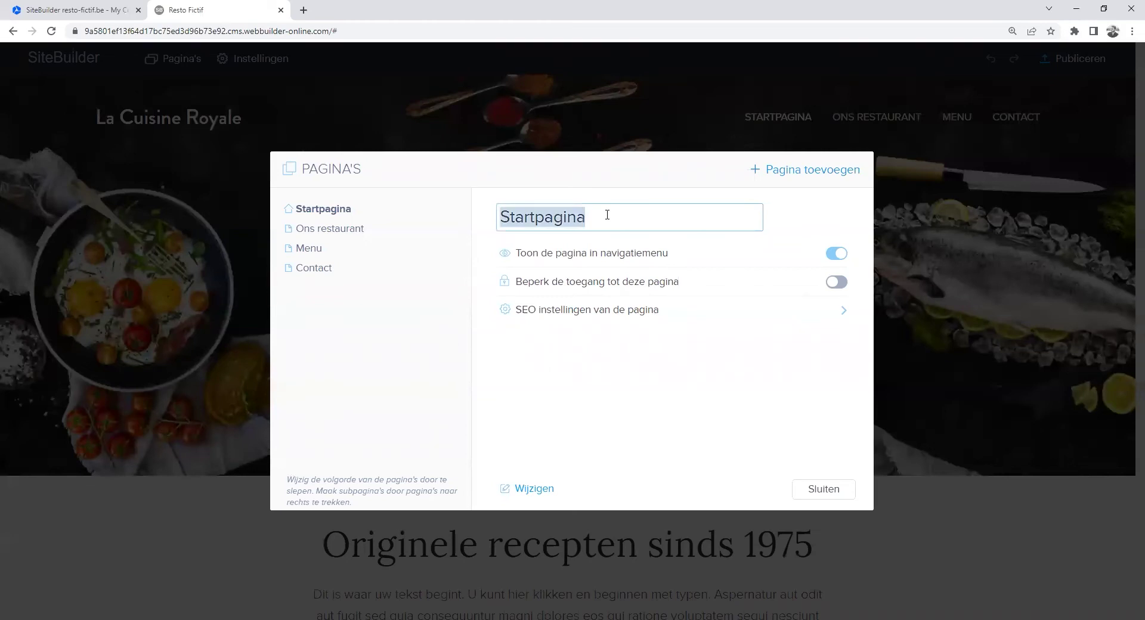
key("BackSpace")
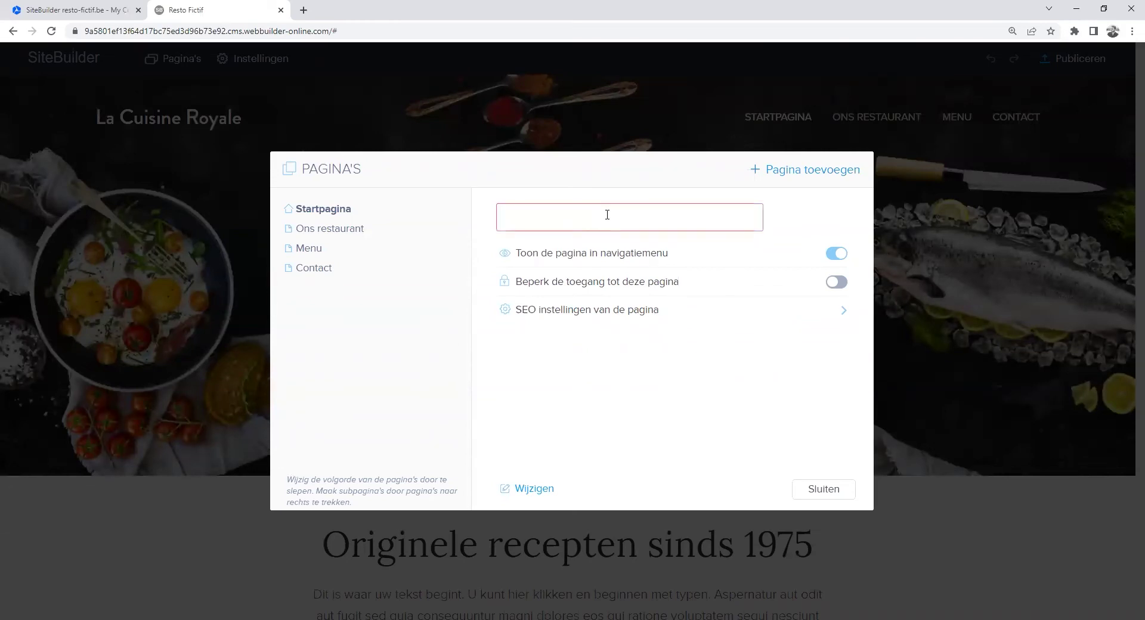
type("Resto Fictif")
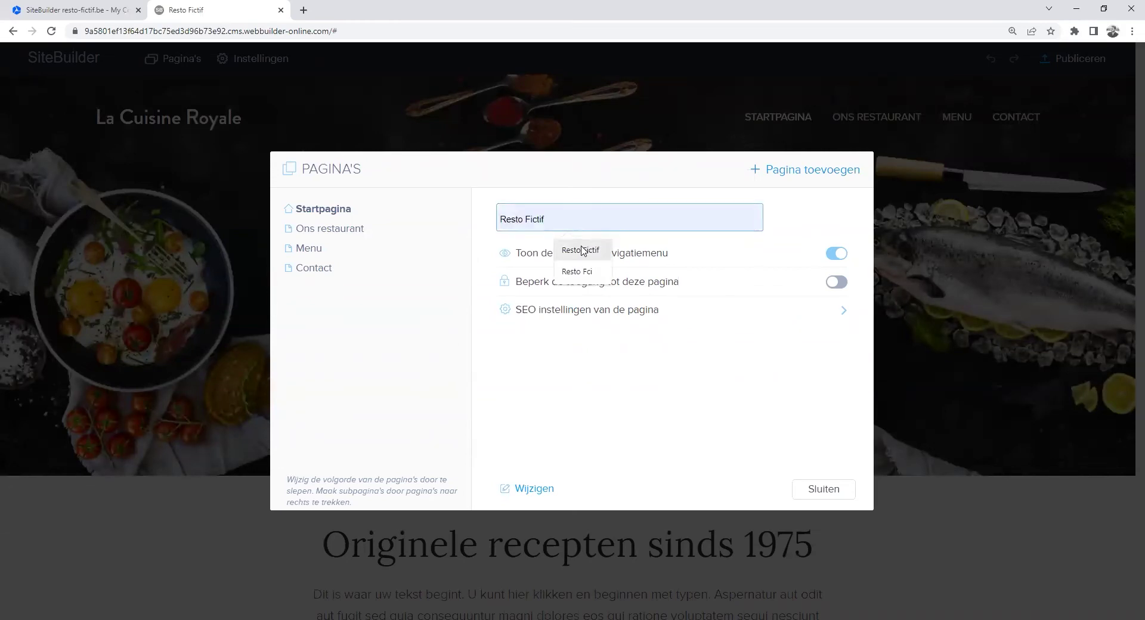
left_click(583, 251)
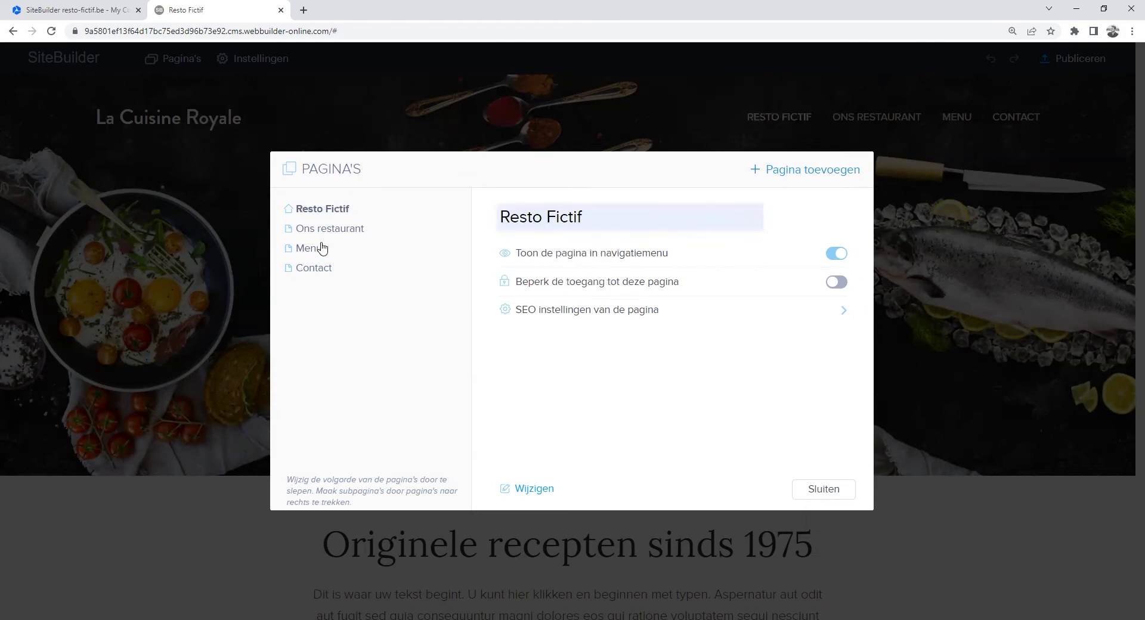
Step: Try nesting the Menu page as a subpage of Ons restaurant, and move it back to the main level
left_click_drag(310, 251, 338, 252)
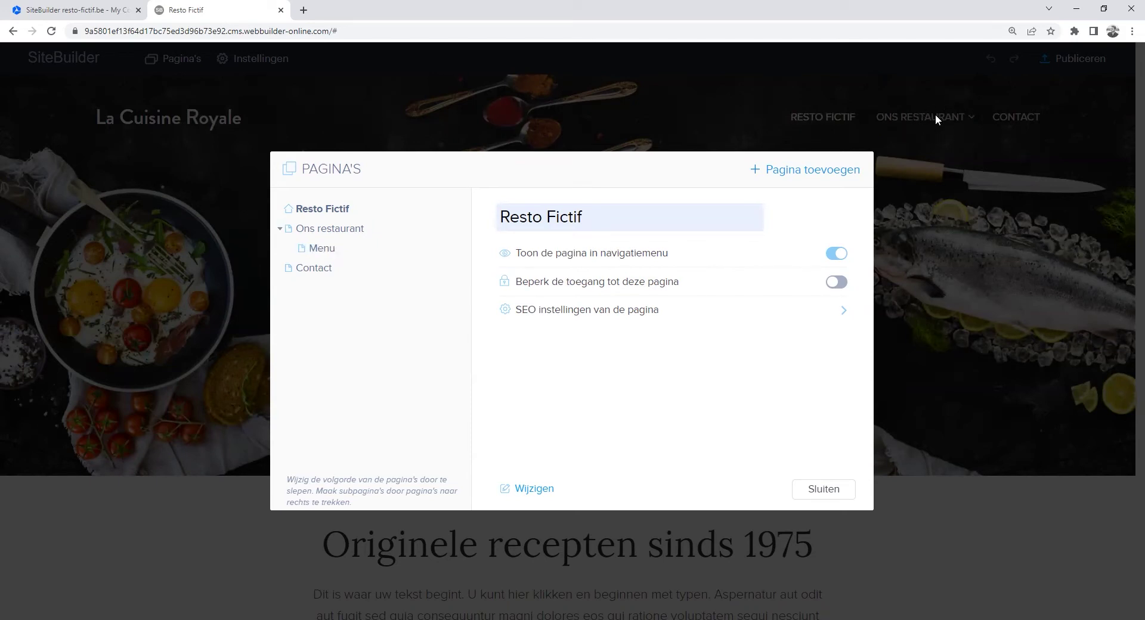
left_click_drag(307, 249, 287, 250)
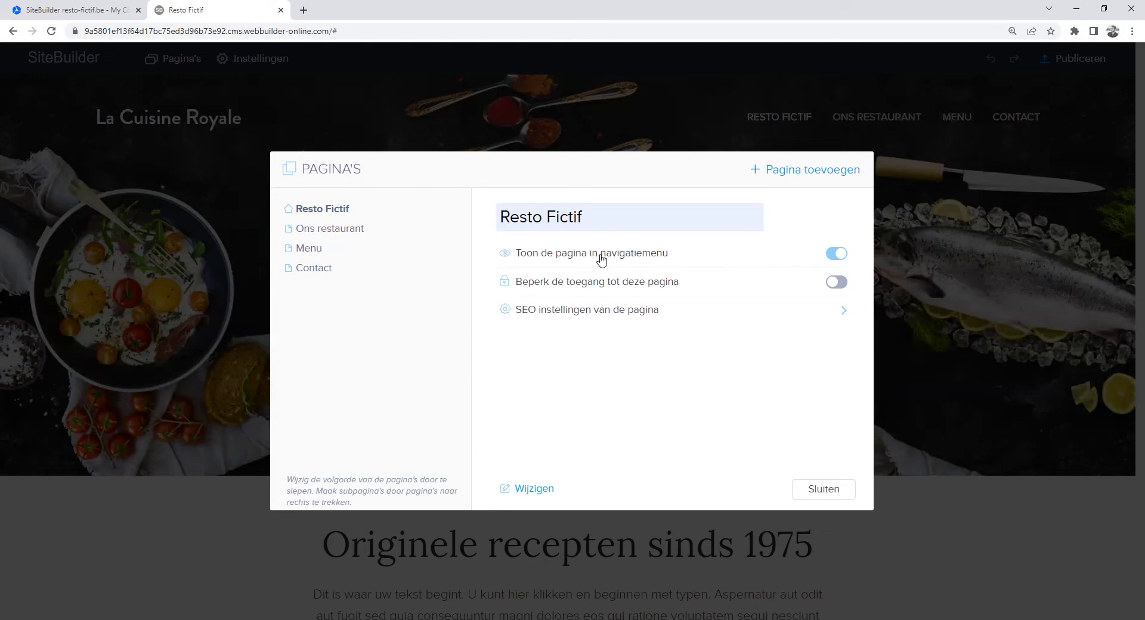
Step: Switch the Resto Fictif page's navigation menu visibility off and on again, and check its restricted access option without activating it
left_click(834, 255)
left_click(834, 256)
left_click(835, 282)
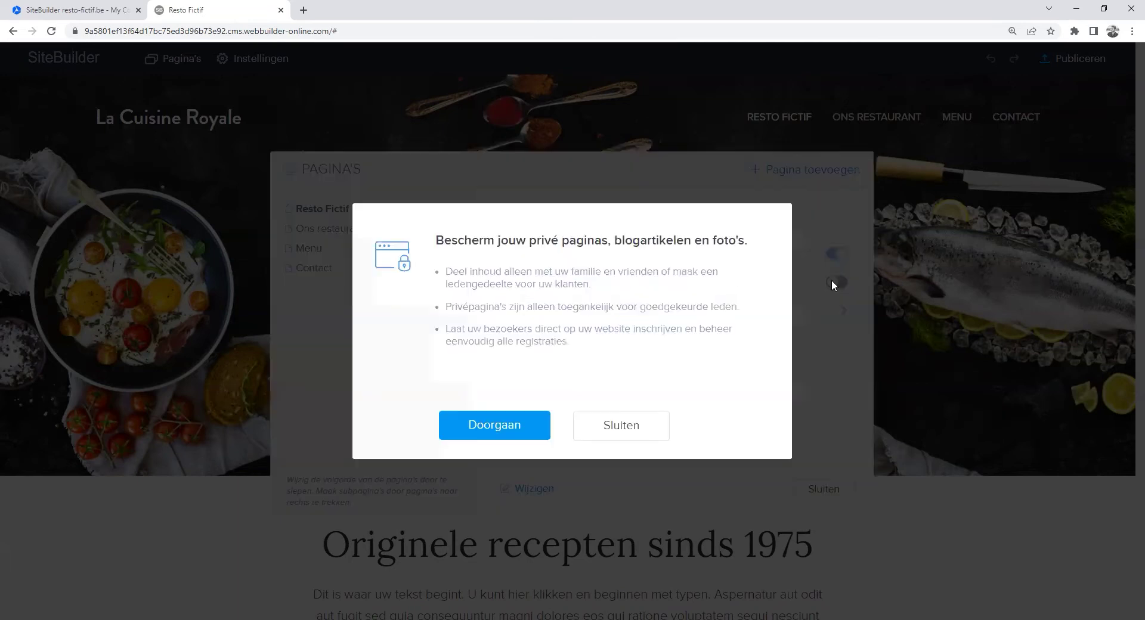
left_click(620, 427)
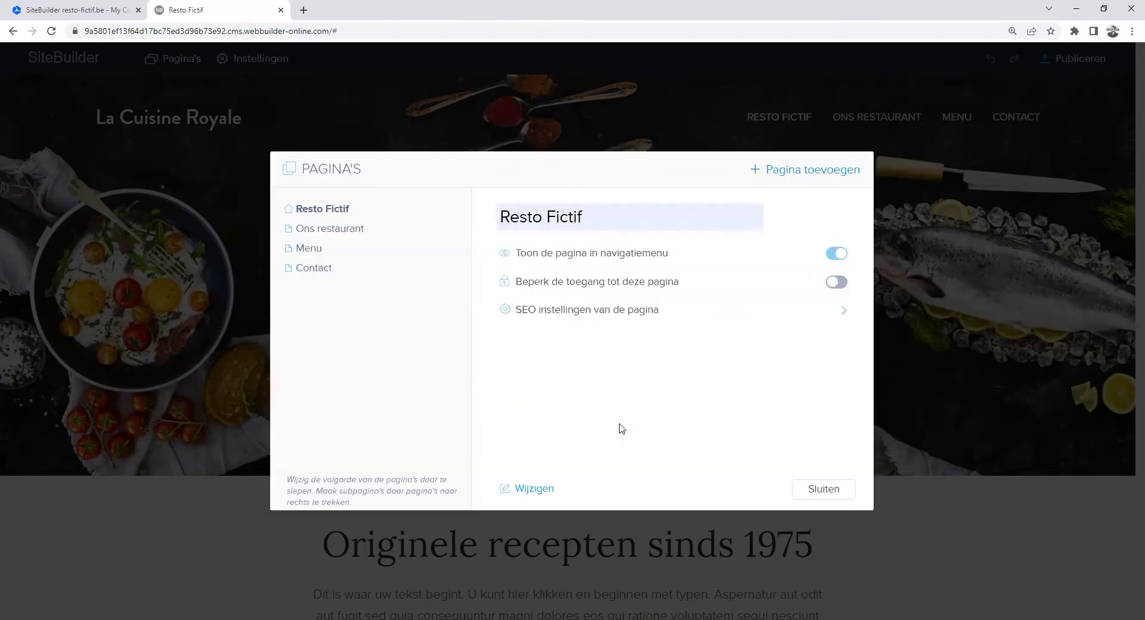
Step: Examine the SEO settings of the Resto Fictif and Ons restaurant pages, including title, URL, meta description, keywords and custom HTML header code
left_click(616, 308)
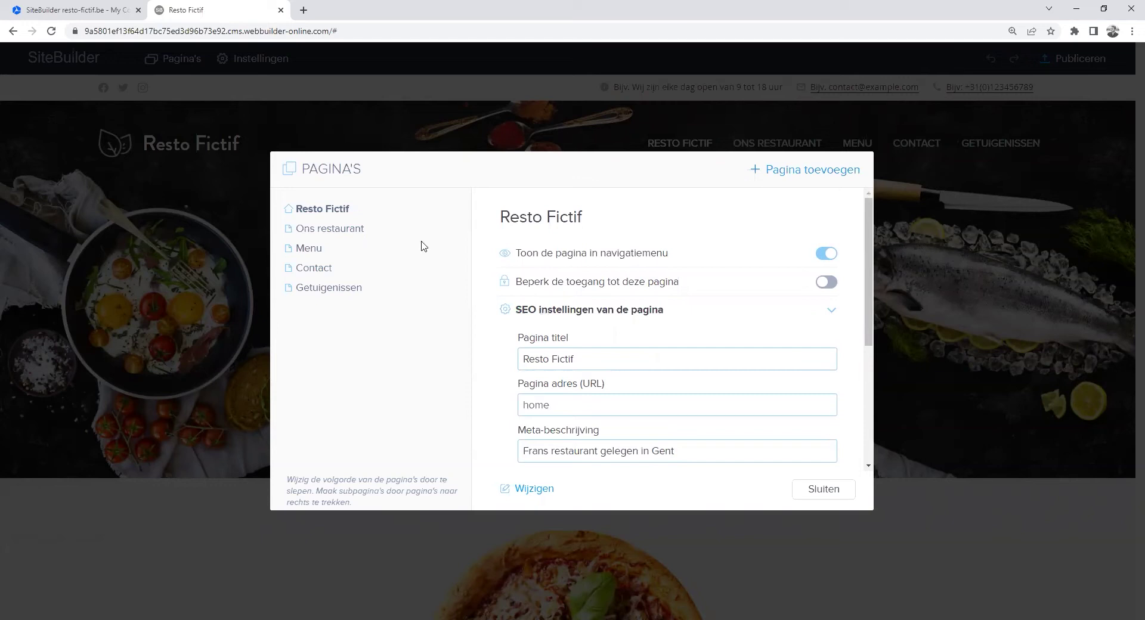
left_click(353, 231)
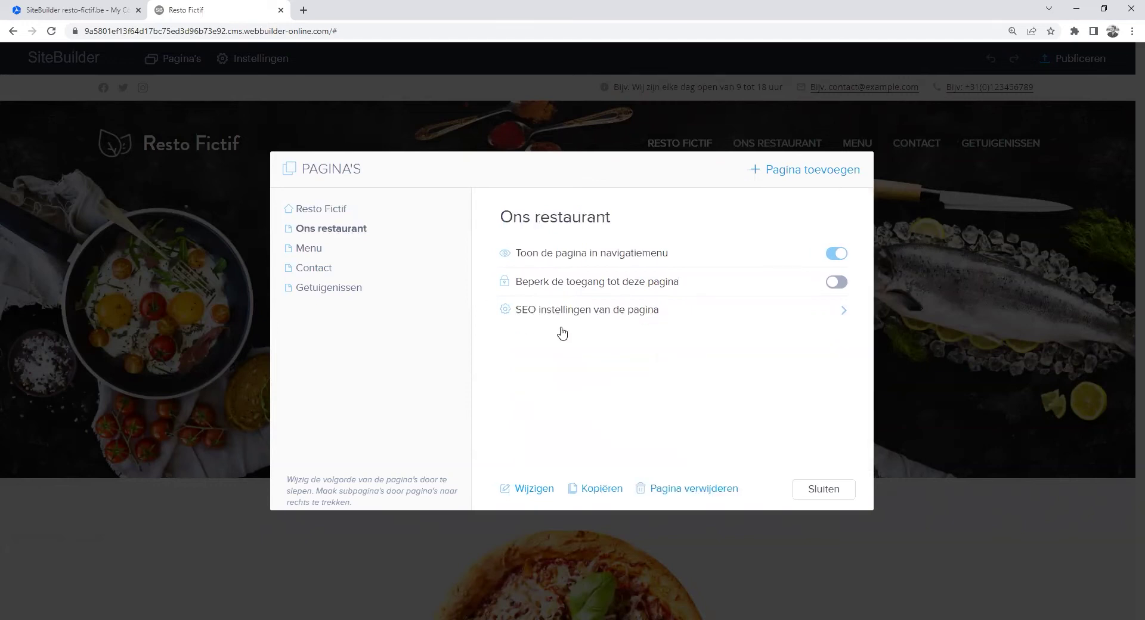
left_click(588, 314)
left_click(618, 407)
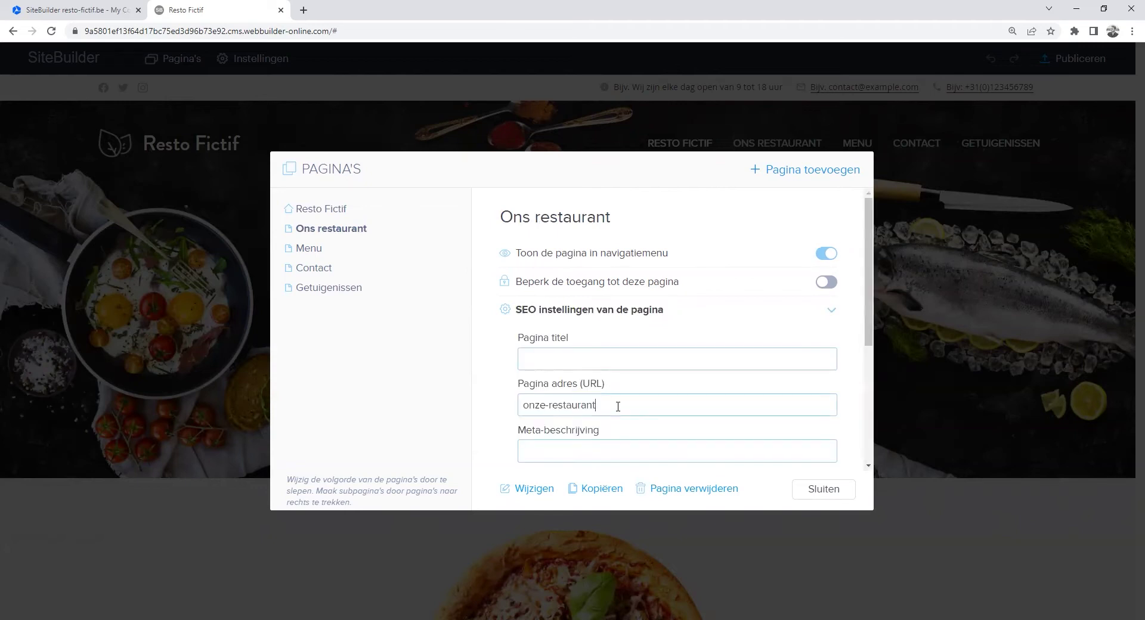
left_click(345, 211)
left_click(537, 309)
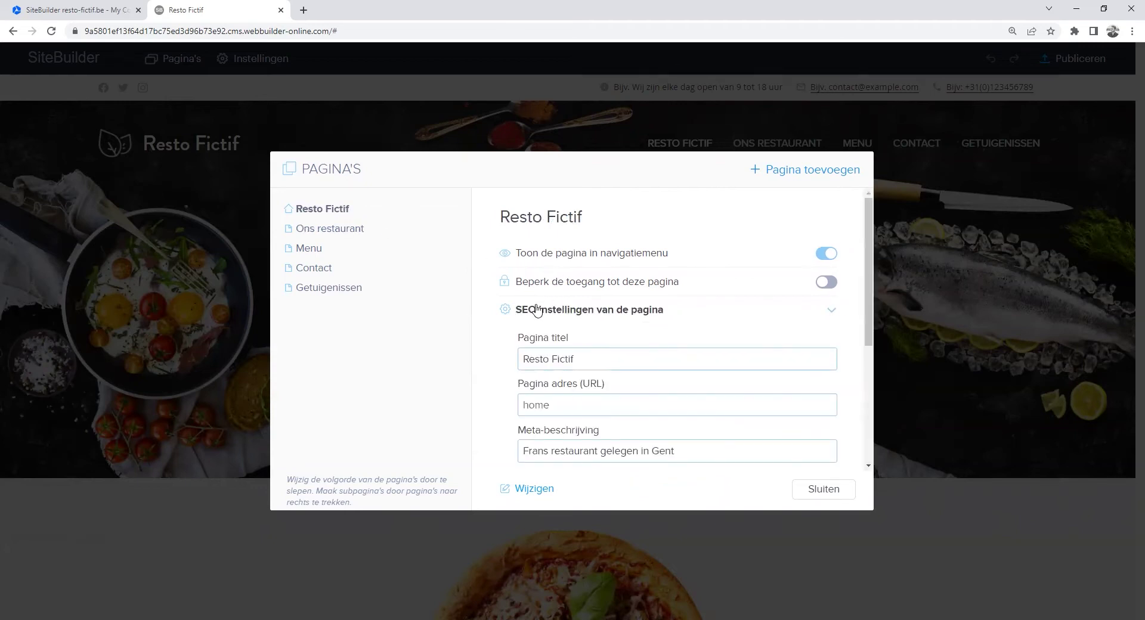
scroll(537, 308, "down", 2)
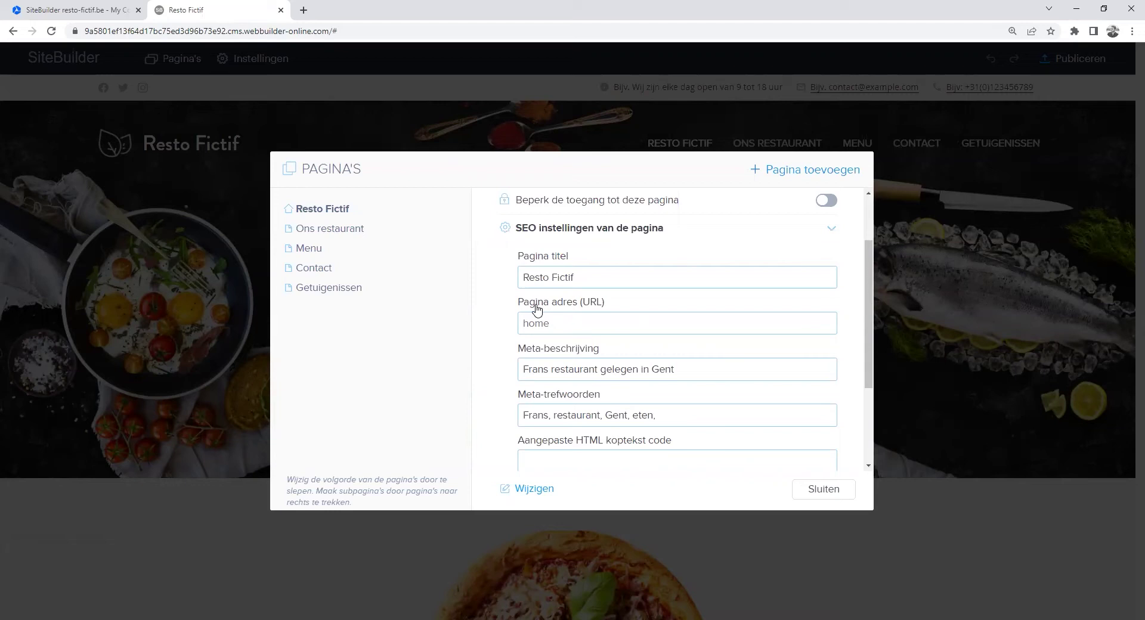
scroll(536, 309, "down", 1)
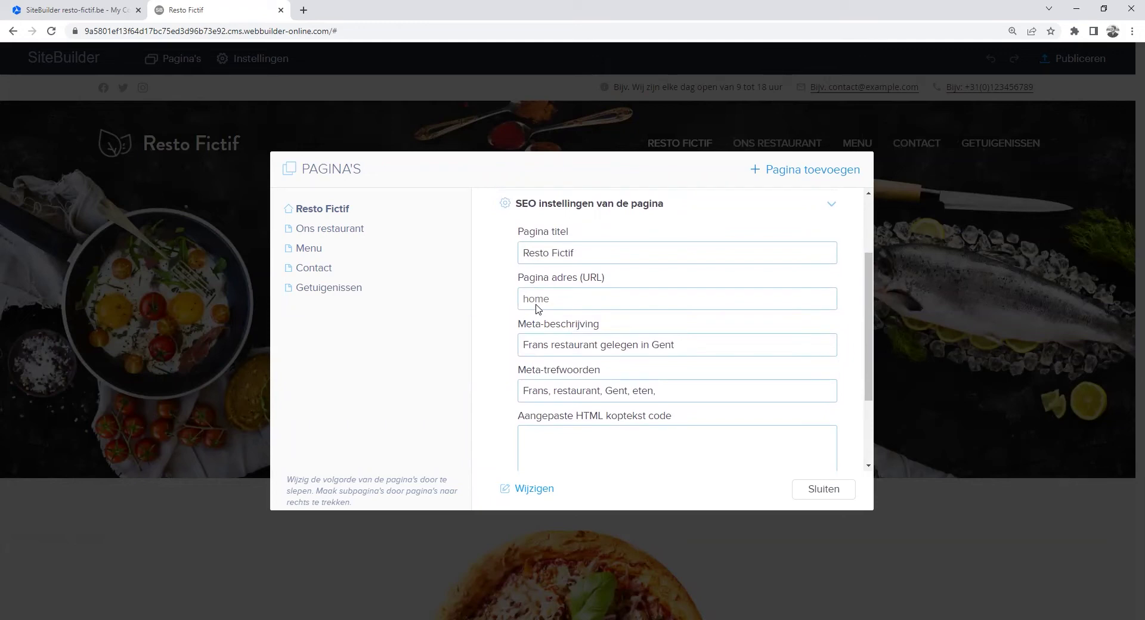
scroll(670, 396, "down", 1)
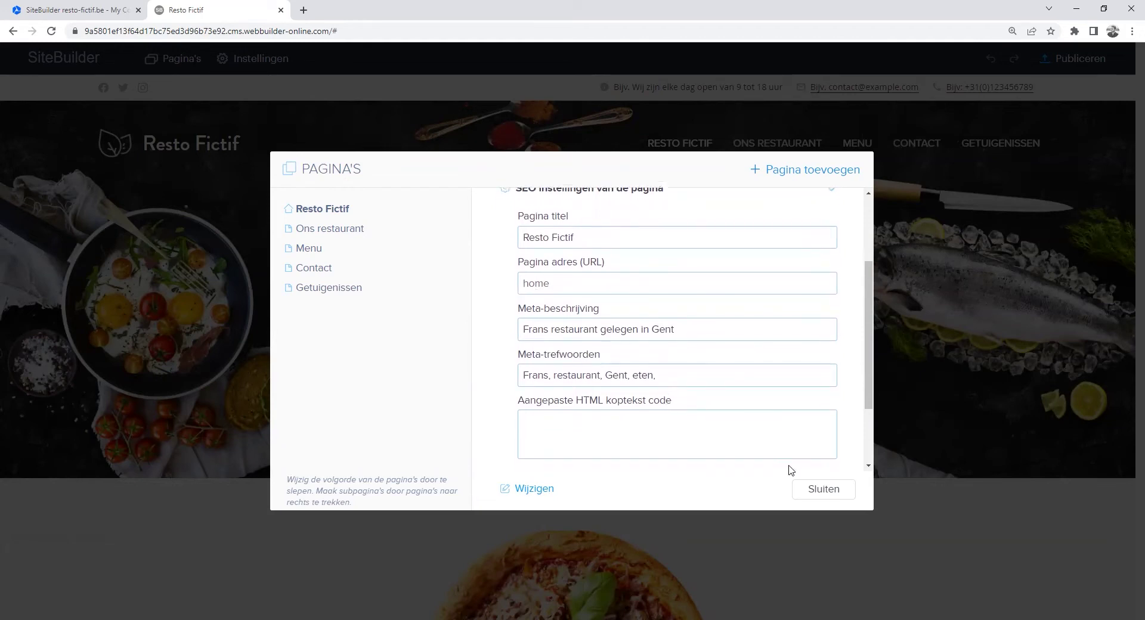
left_click(820, 492)
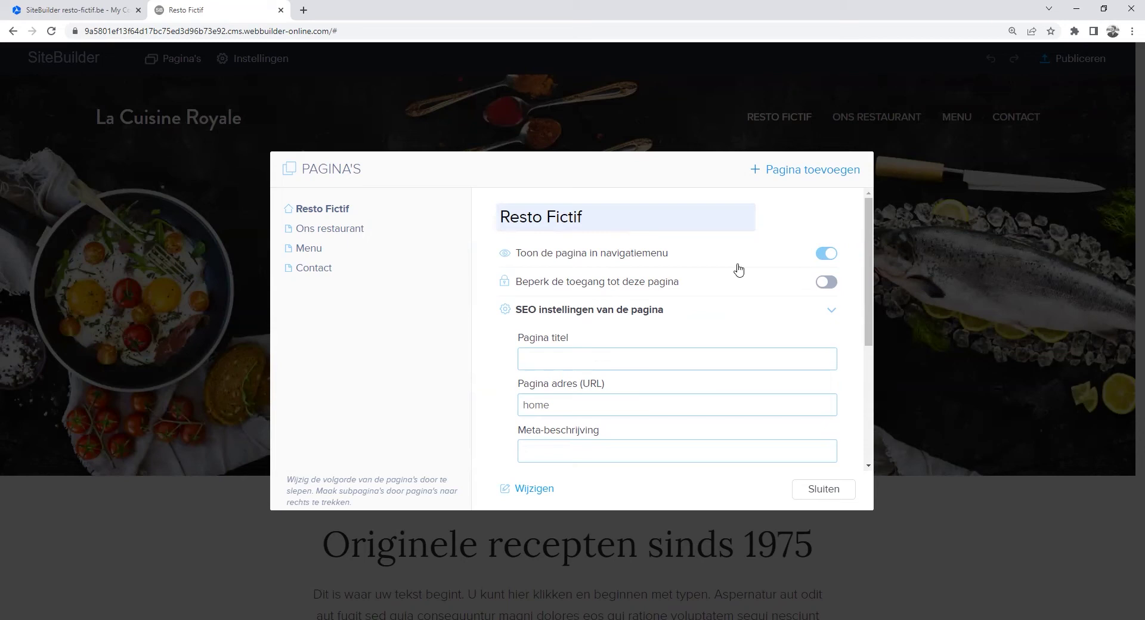
Step: Add a page from the Getuigenissen page template, keeping Getuigenissen as its name
left_click(796, 170)
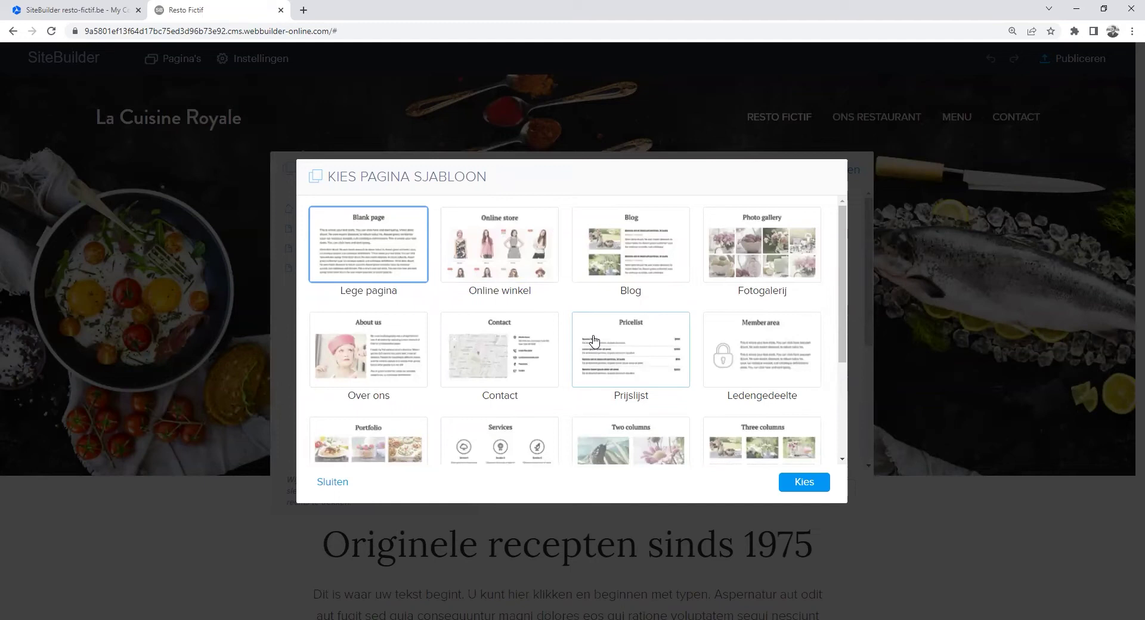
scroll(593, 340, "down", 3)
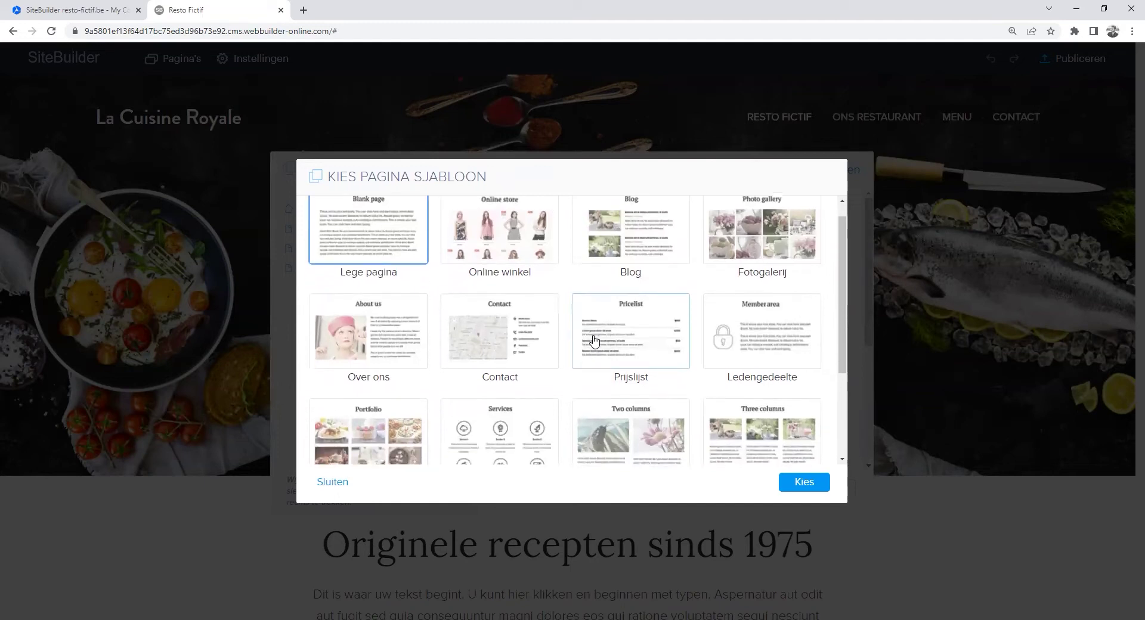
left_click(384, 410)
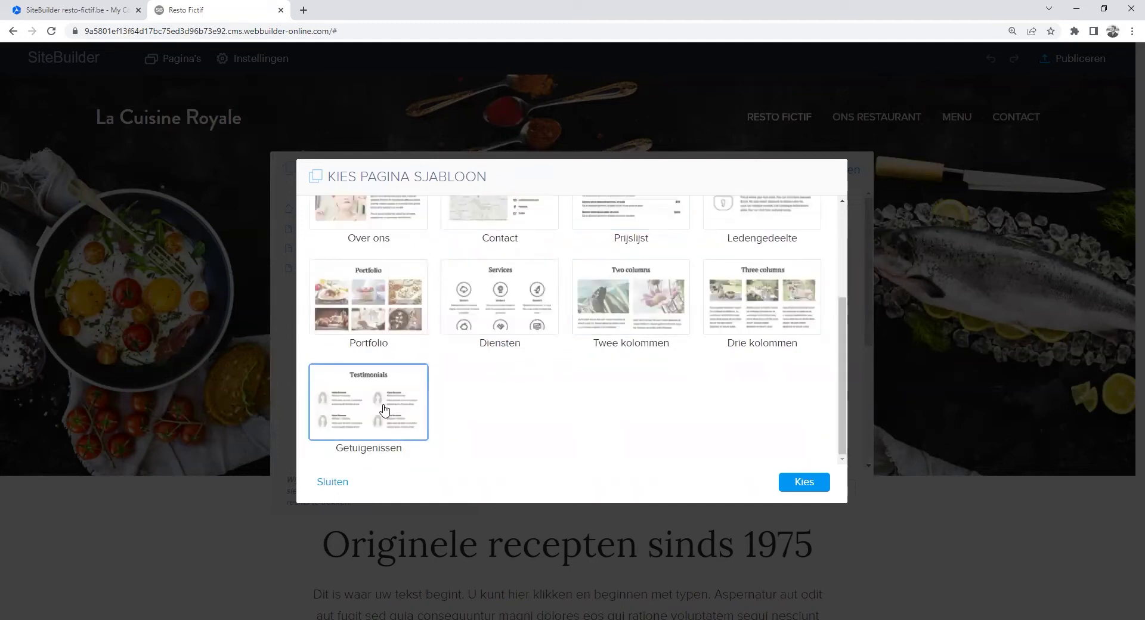
left_click(802, 481)
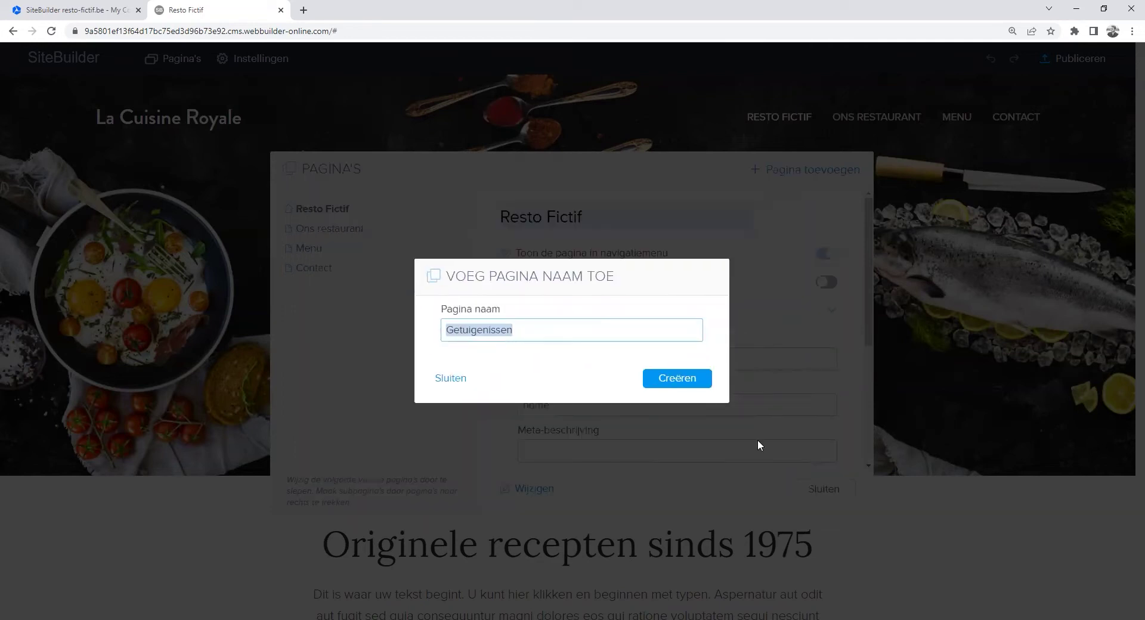
left_click(690, 378)
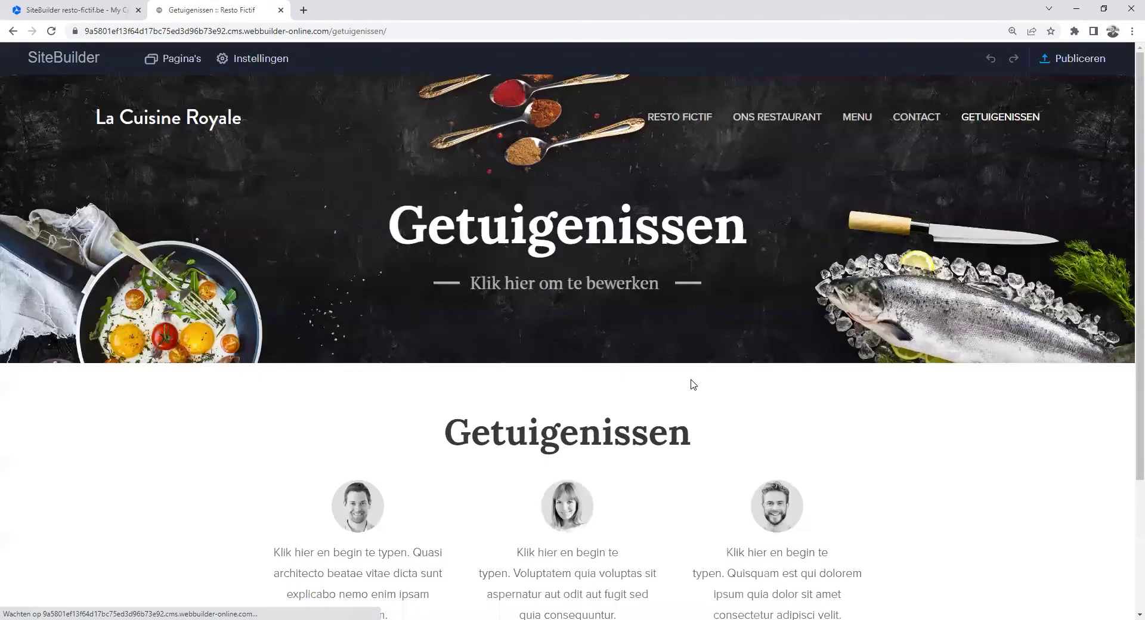
Step: Set the testimonials block on the Getuigenissen page to four columns
scroll(861, 422, "down", 3)
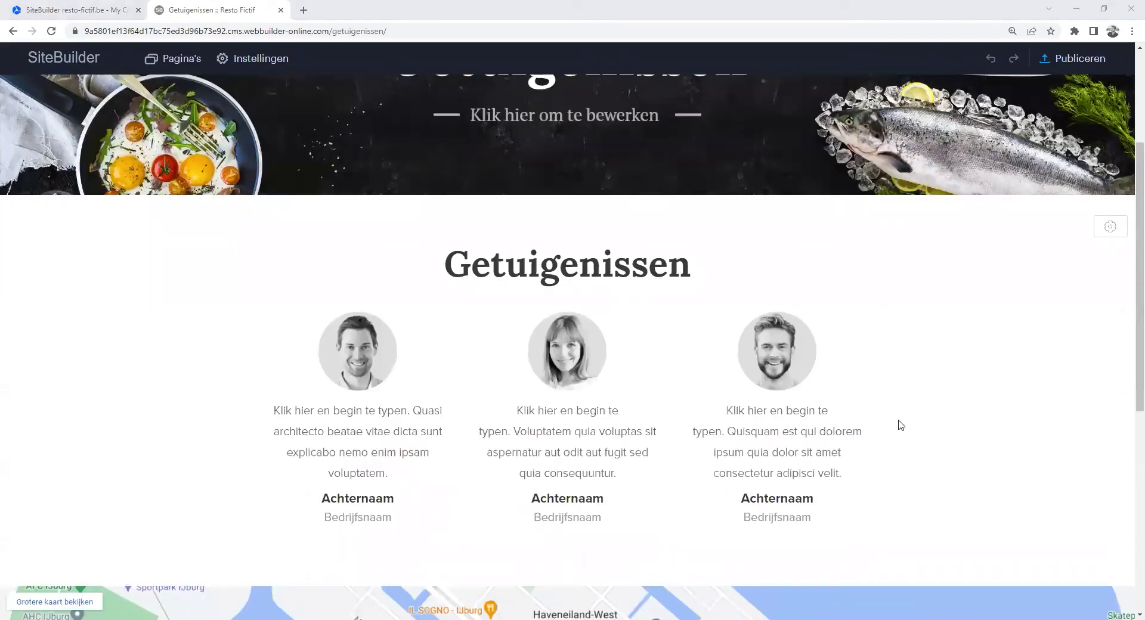
left_click(608, 301)
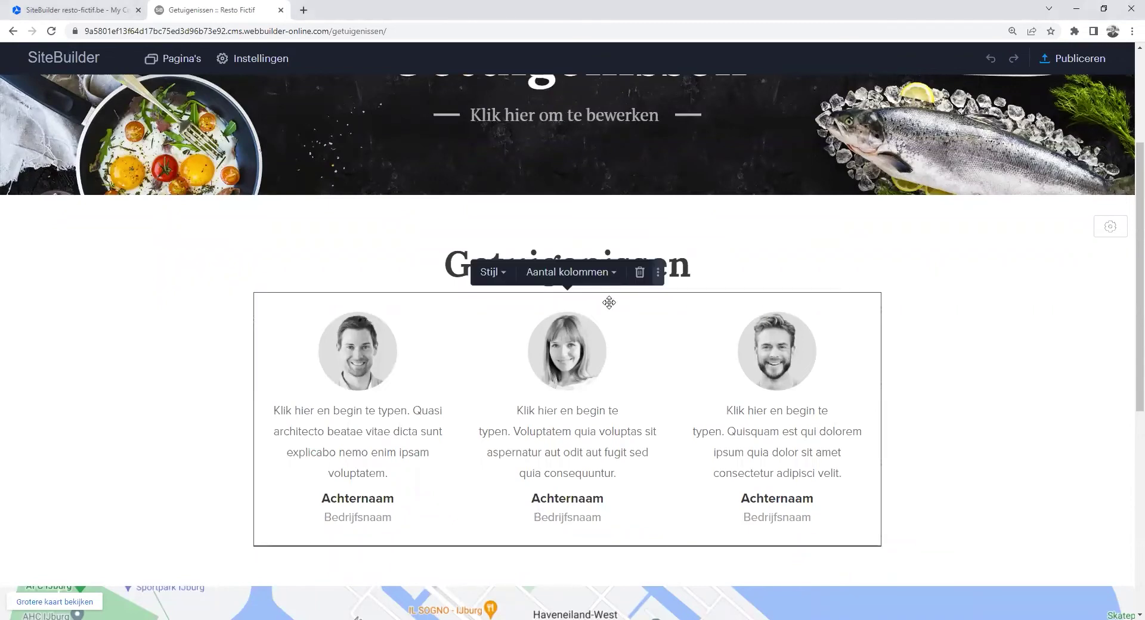
left_click(587, 272)
left_click(558, 356)
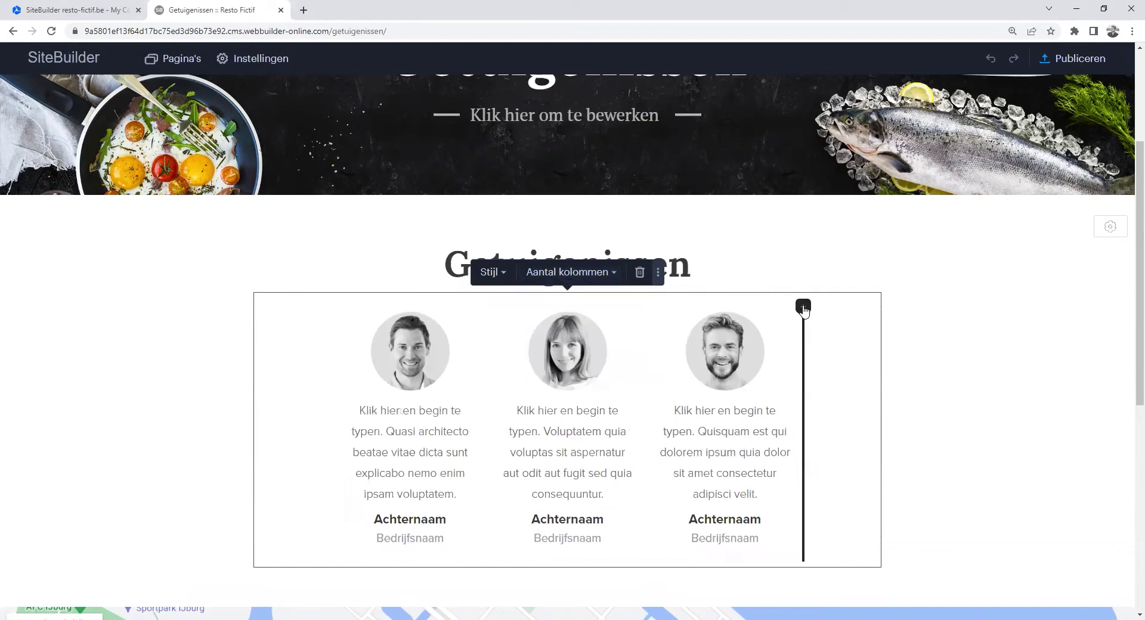
Step: Try the Kleine ronde afbeelding bovenaan style on the testimonials block, and set it to Vierkante afbeelding bovenaan
left_click(491, 272)
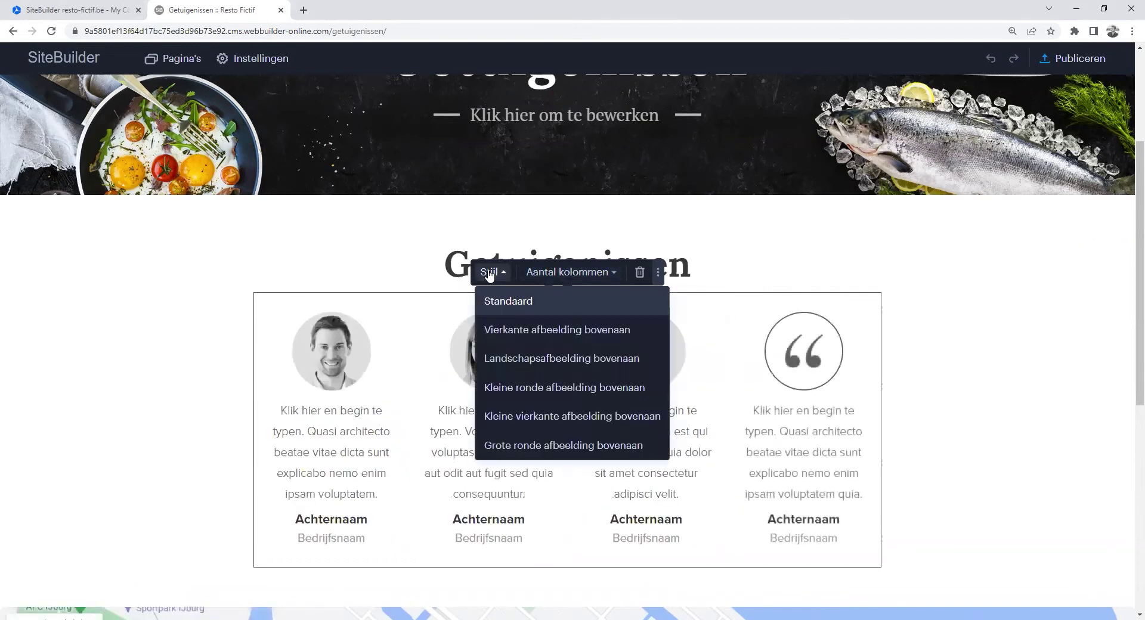
left_click(525, 388)
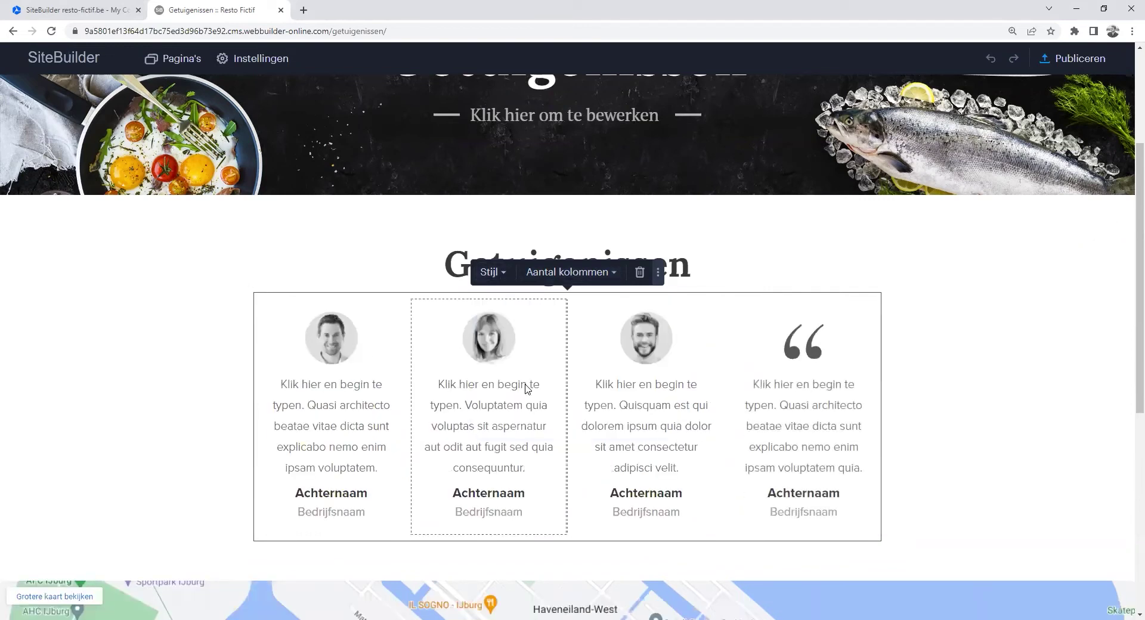
left_click(495, 272)
left_click(518, 332)
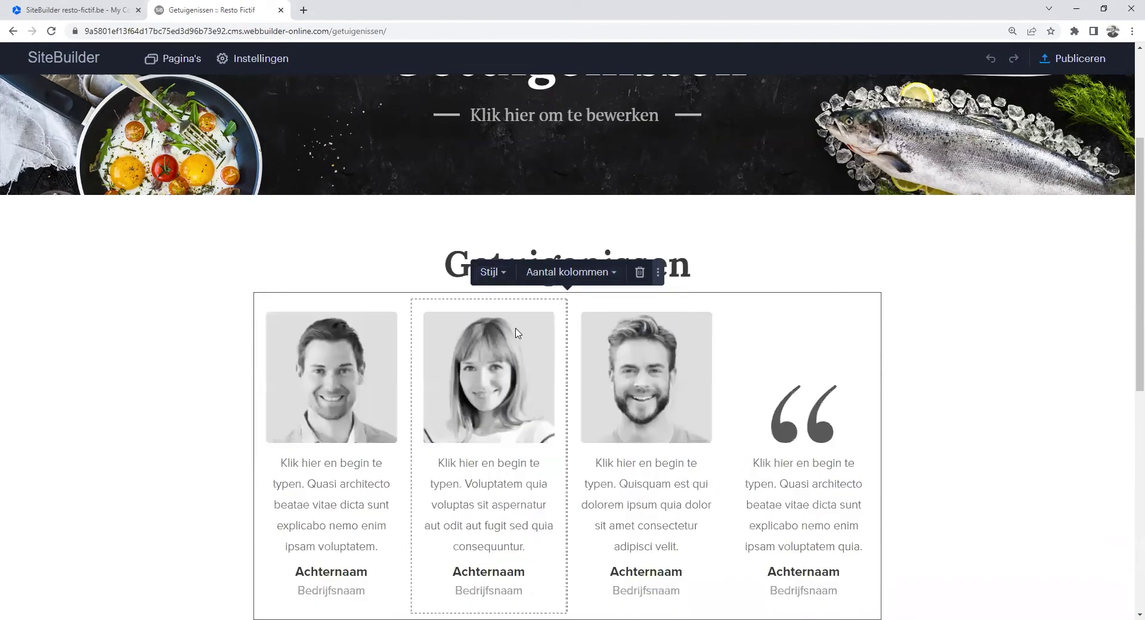
Step: Replace the quotation mark image of the fourth testimonial with the photo of a curly-haired child from the Afbeeldingen library
left_click(776, 376)
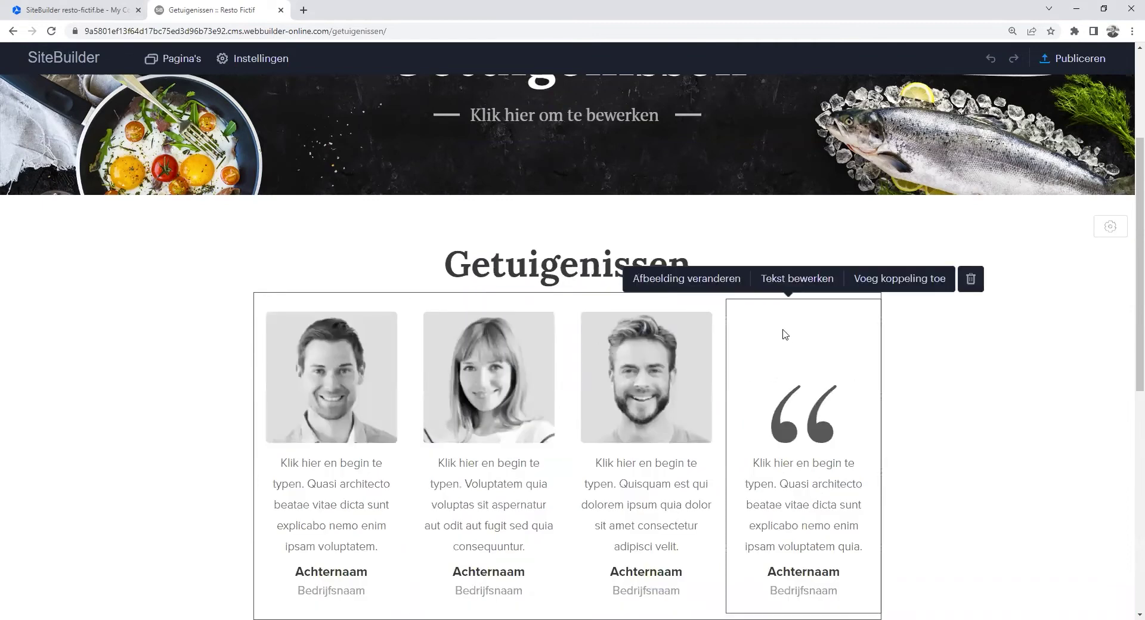
left_click(686, 279)
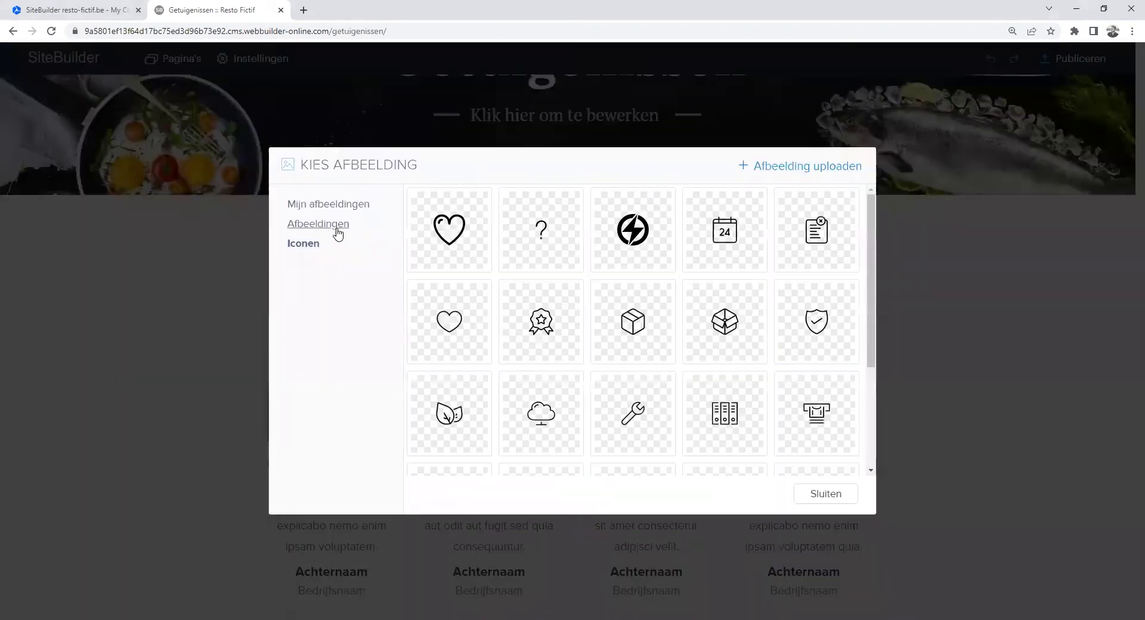
left_click(335, 229)
scroll(676, 343, "down", 1)
left_click(711, 322)
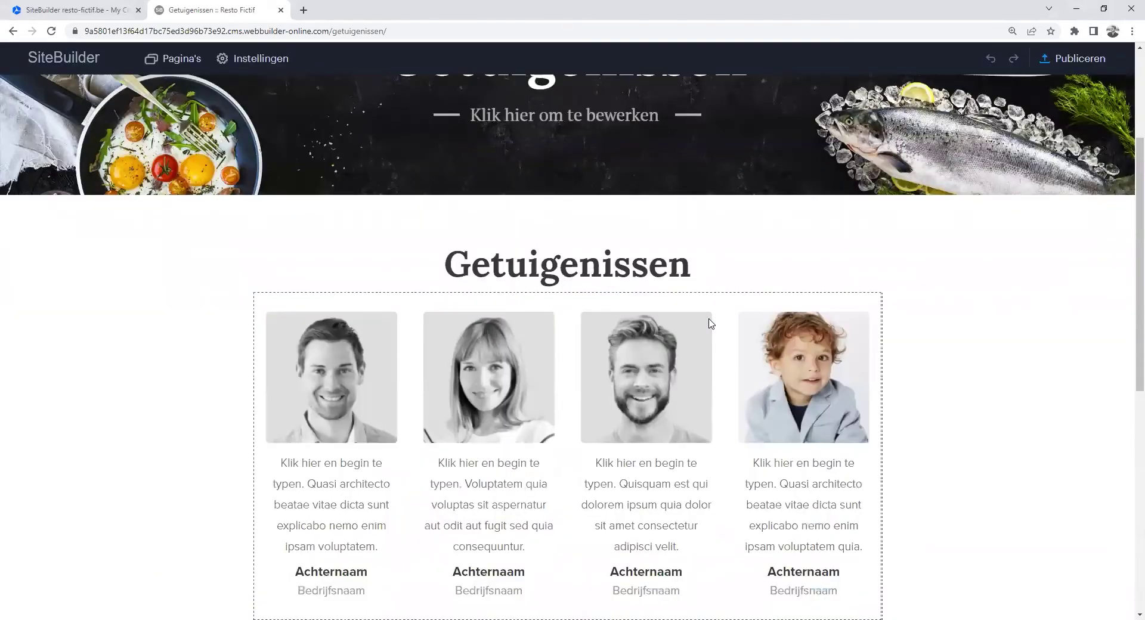
scroll(710, 323, "up", 2)
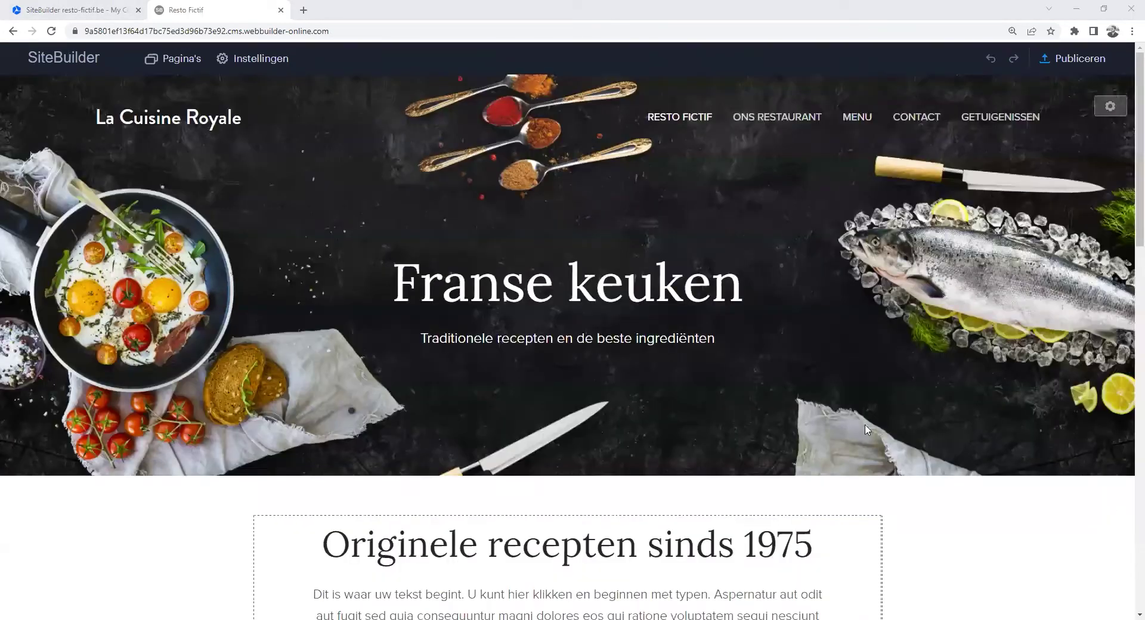
Step: Change the home page header title to Resto Fictif
double_click(573, 294)
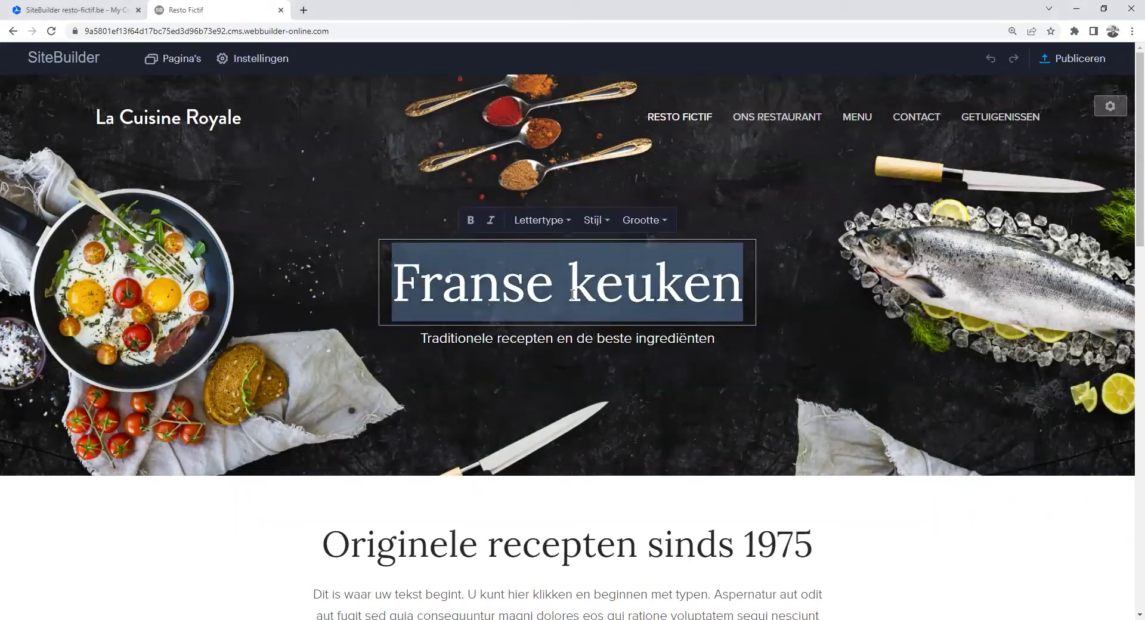
type("Resto Fictif")
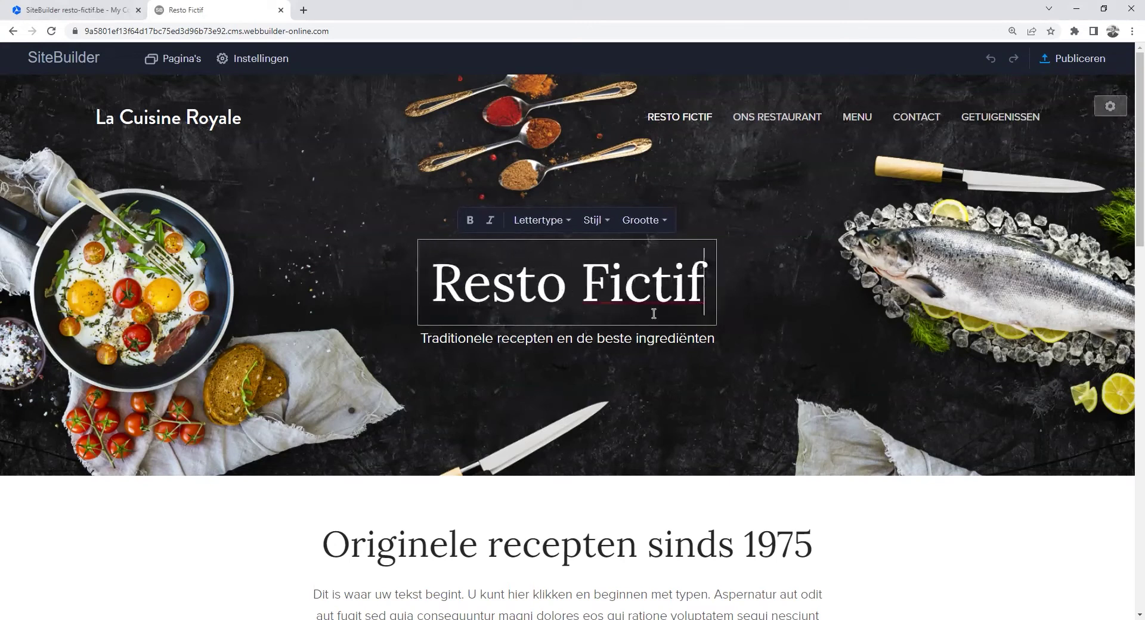
left_click(808, 317)
Step: Enable the Reserveer hier button in the home page header and link it to the Contact page
left_click(1112, 108)
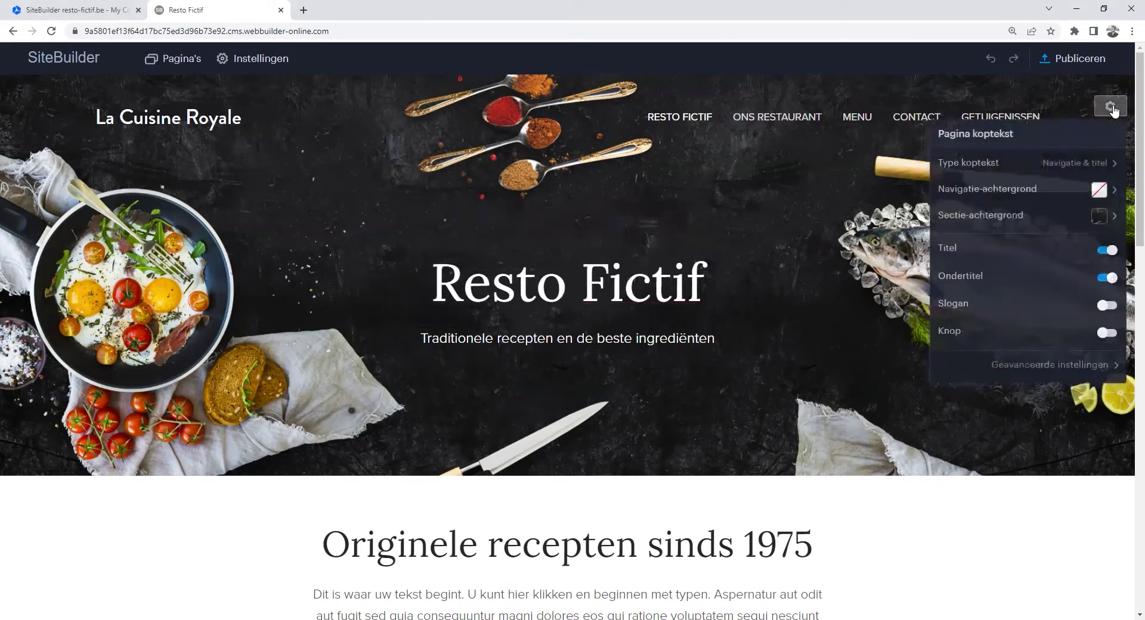
left_click(1108, 334)
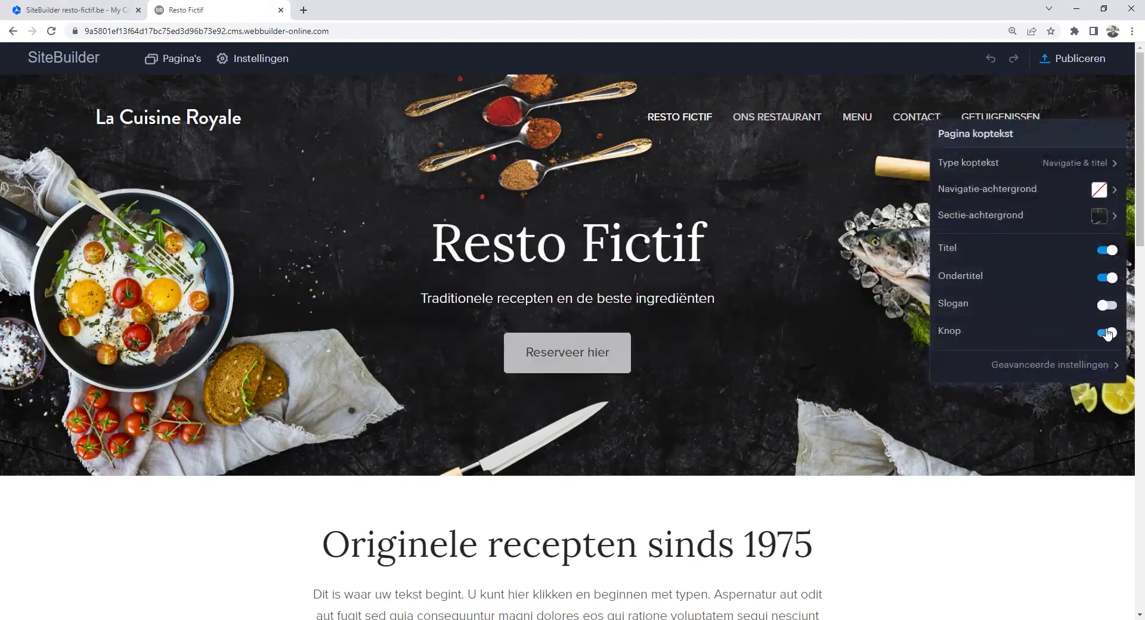
left_click(620, 346)
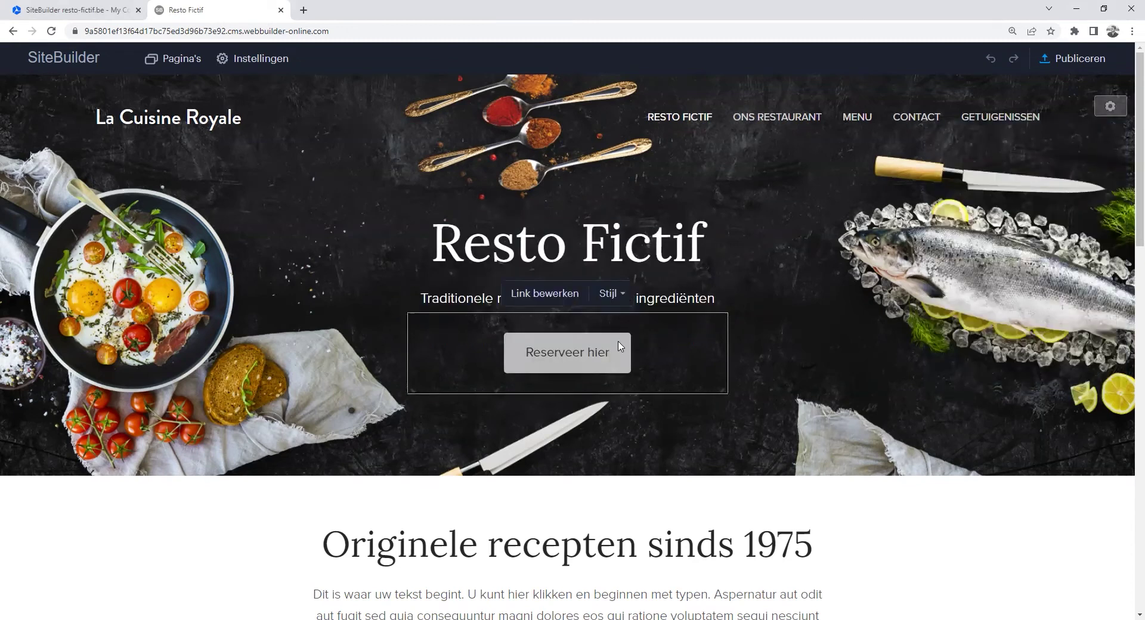
left_click(559, 294)
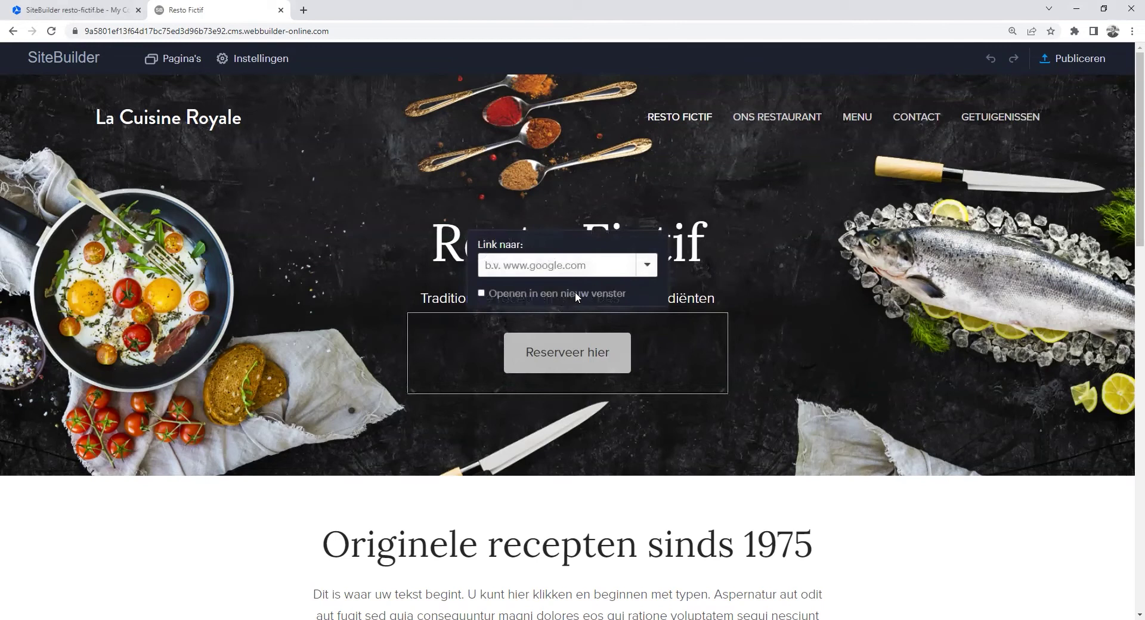
left_click(646, 264)
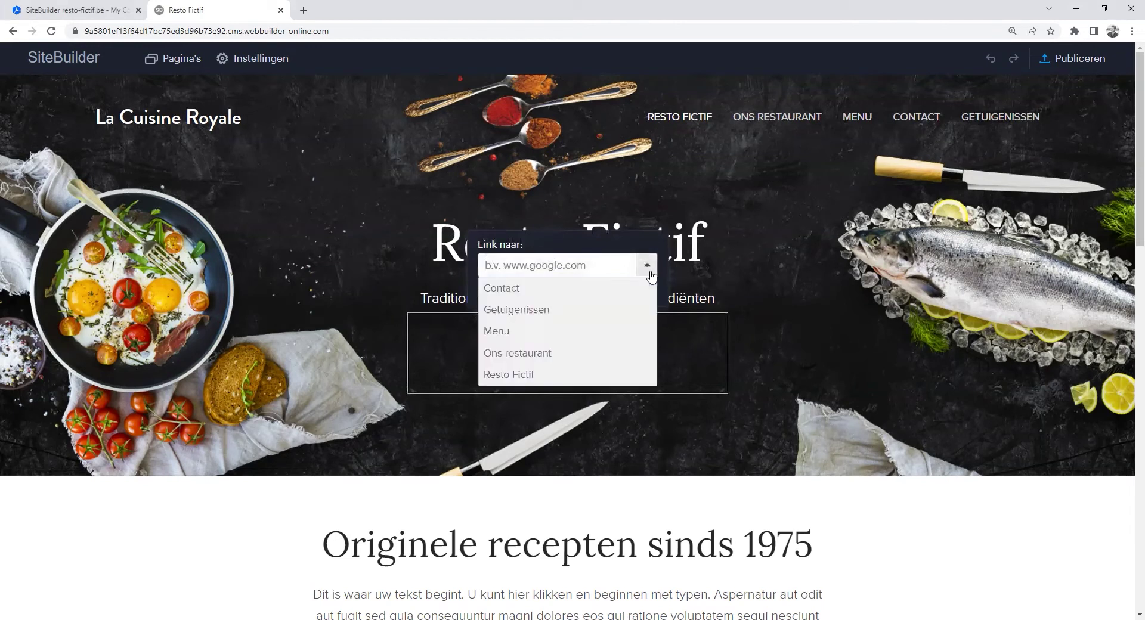
left_click(569, 288)
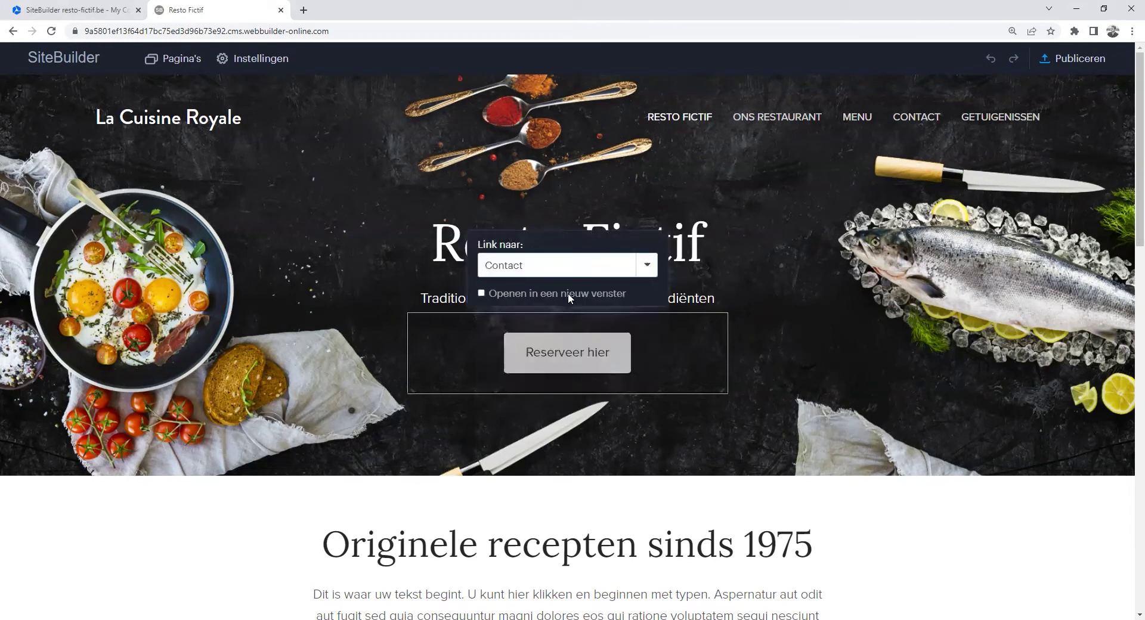
left_click(786, 313)
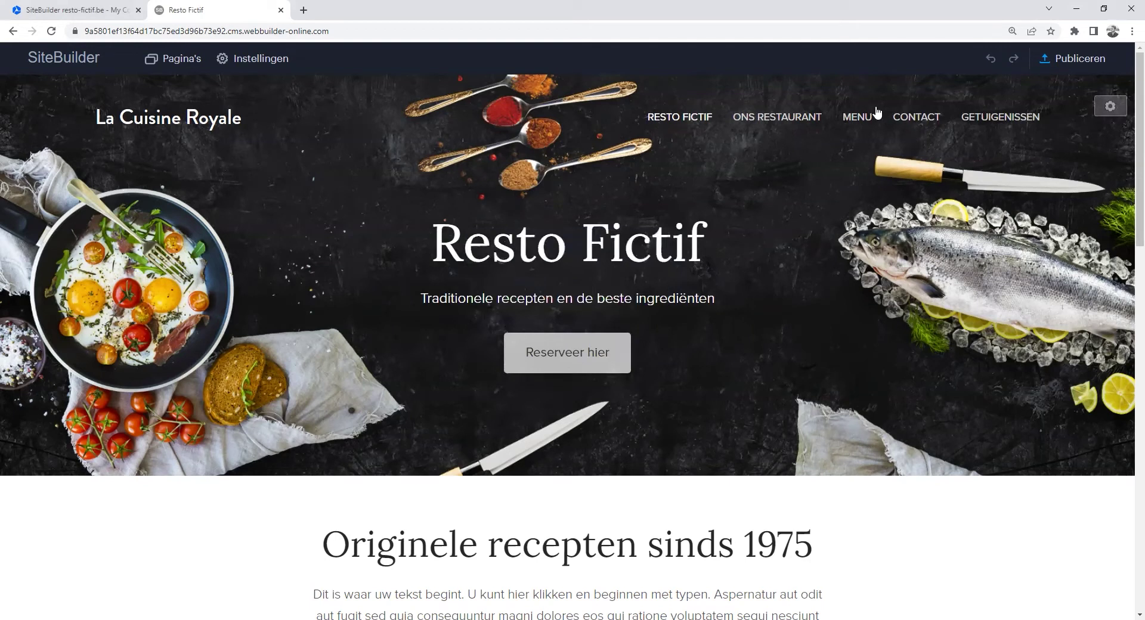
Step: Set the header navigation's menu type to Hamburger
left_click(1108, 107)
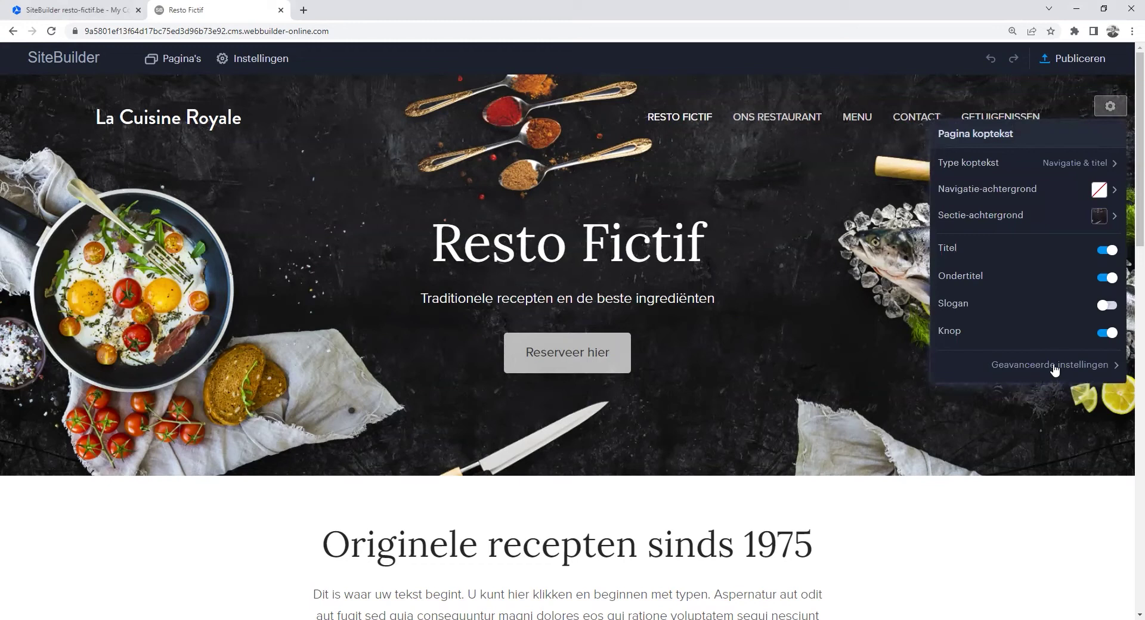
left_click(1053, 365)
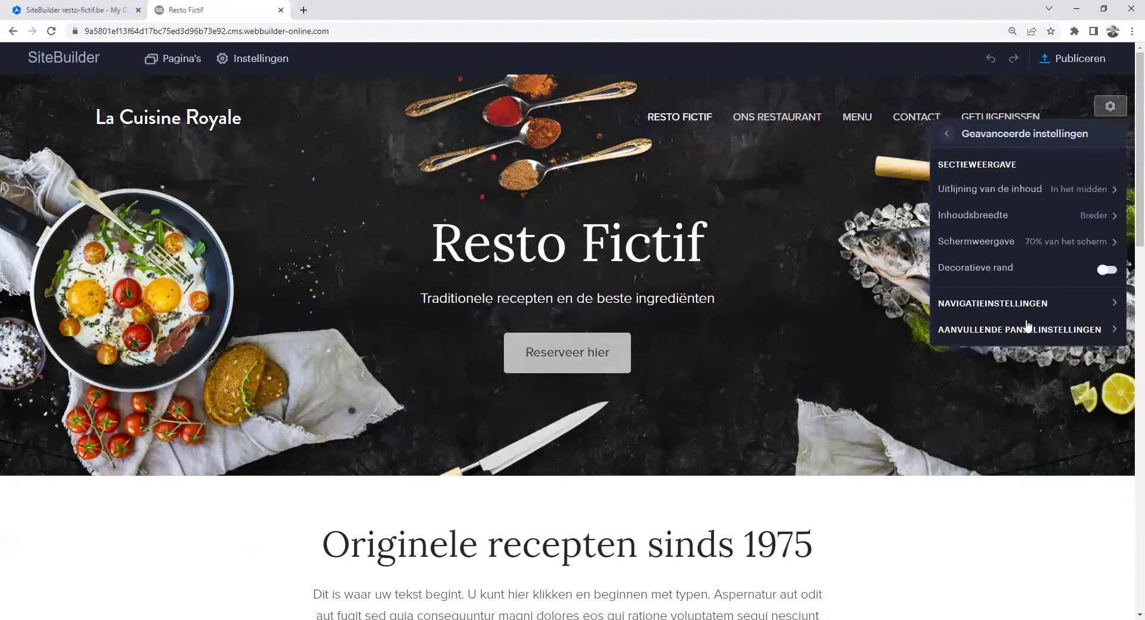
left_click(1014, 307)
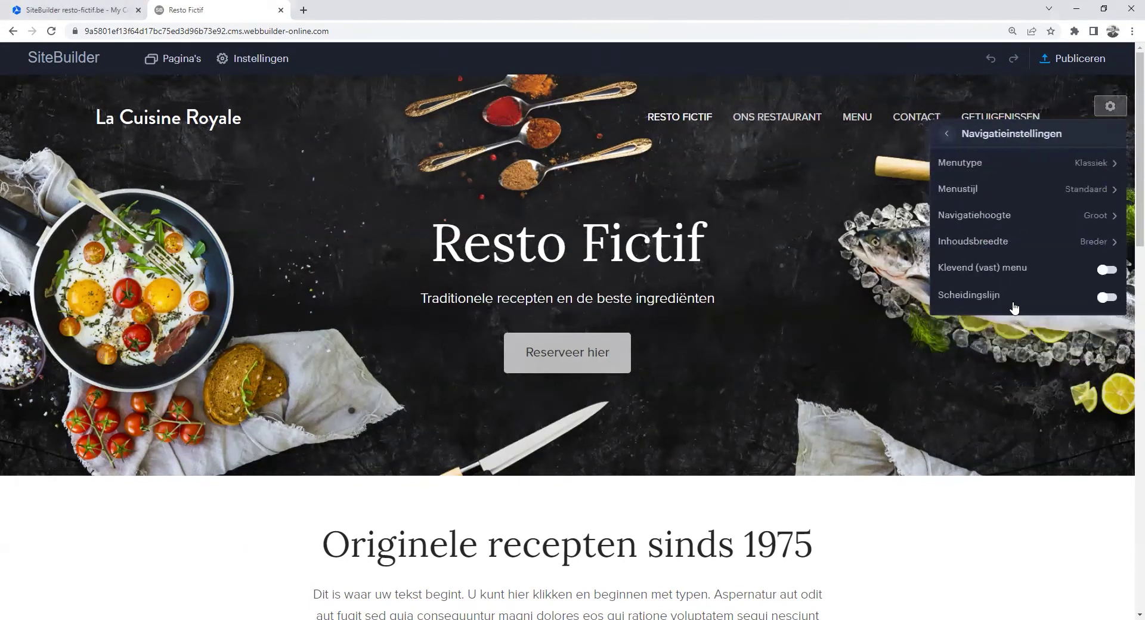
left_click(998, 170)
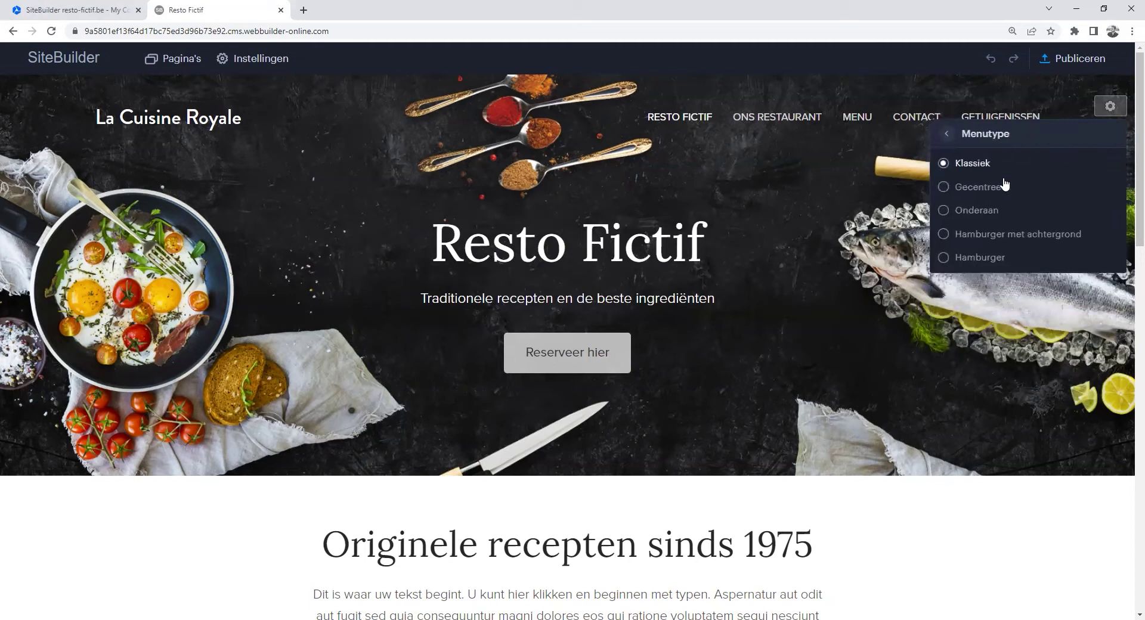
left_click(944, 258)
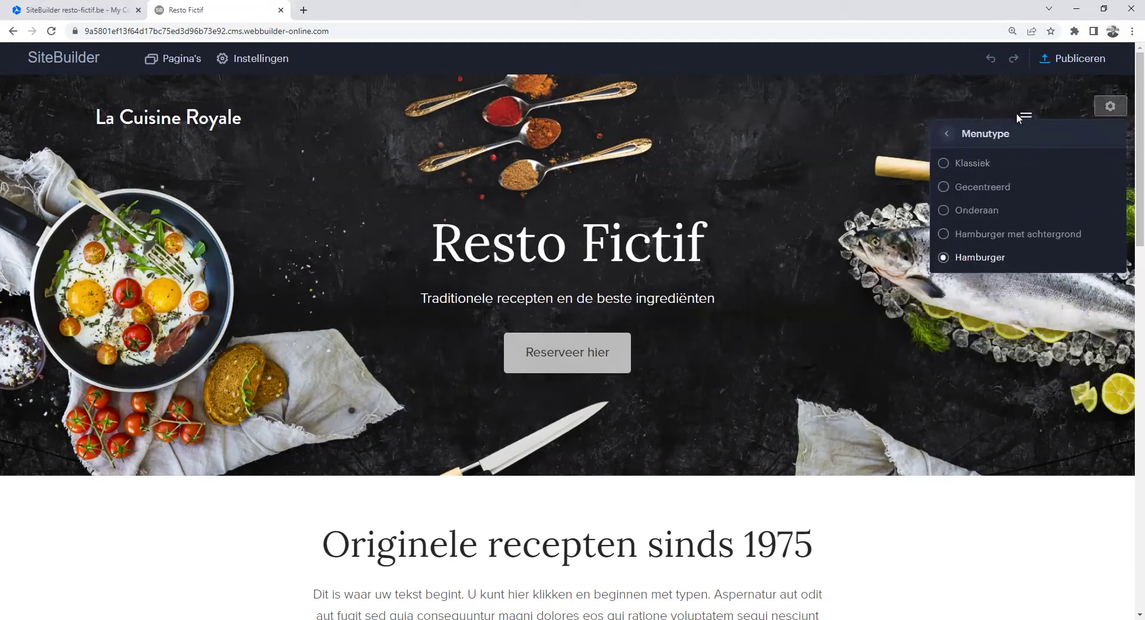
left_click(946, 134)
left_click(948, 136)
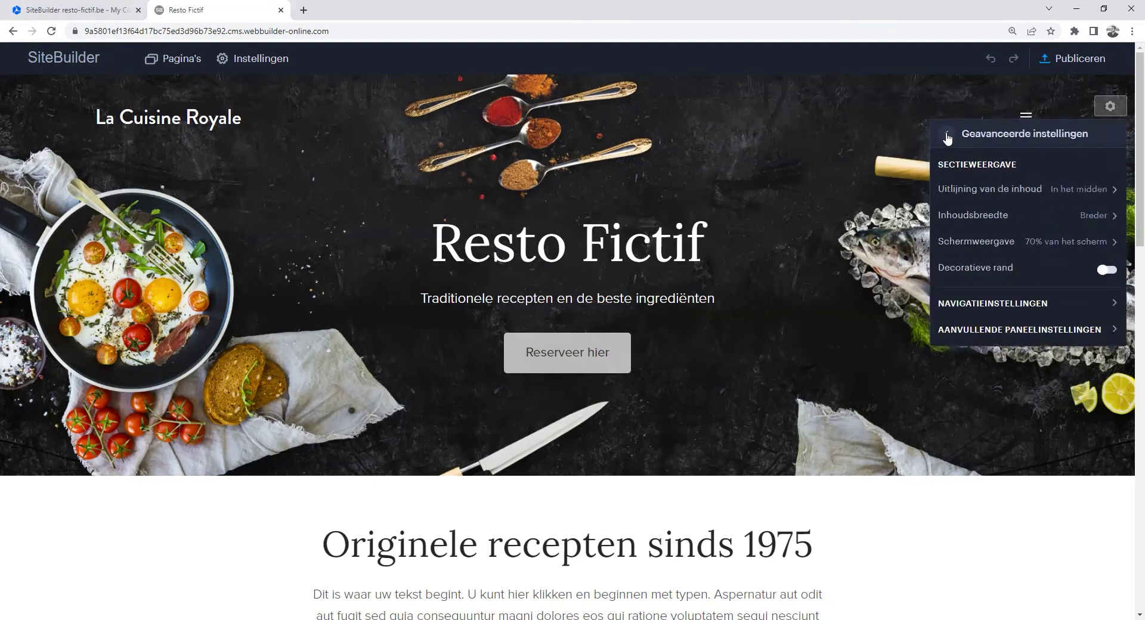
left_click(948, 136)
left_click(205, 149)
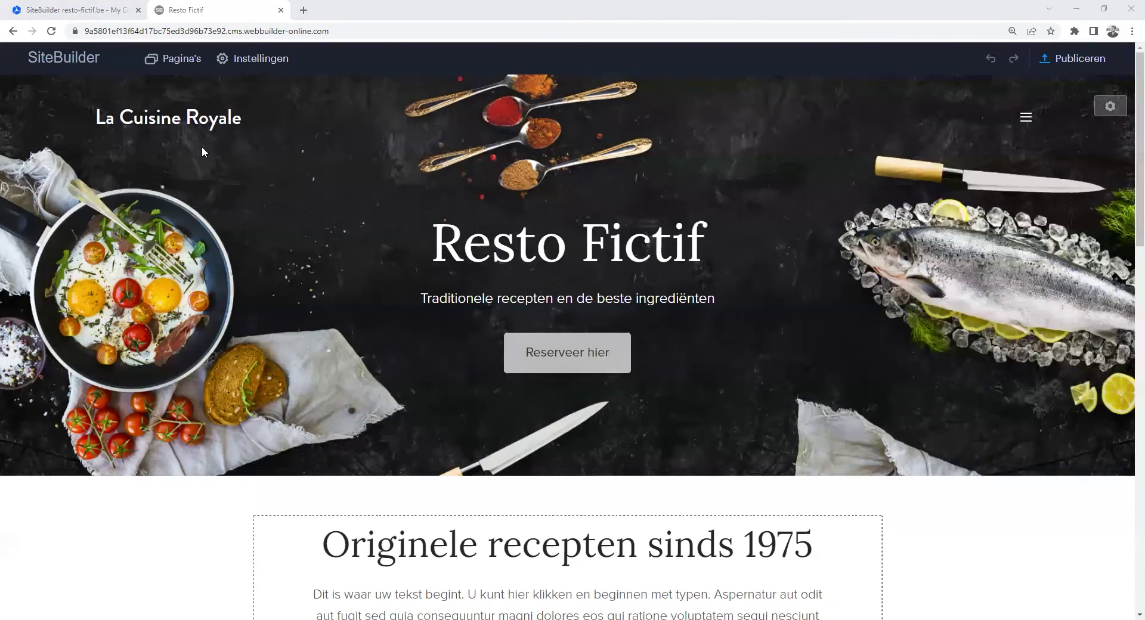
Step: Change the site name in the header to Resto Fictif and add the leaf icon from Iconen as its logo
left_click(177, 123)
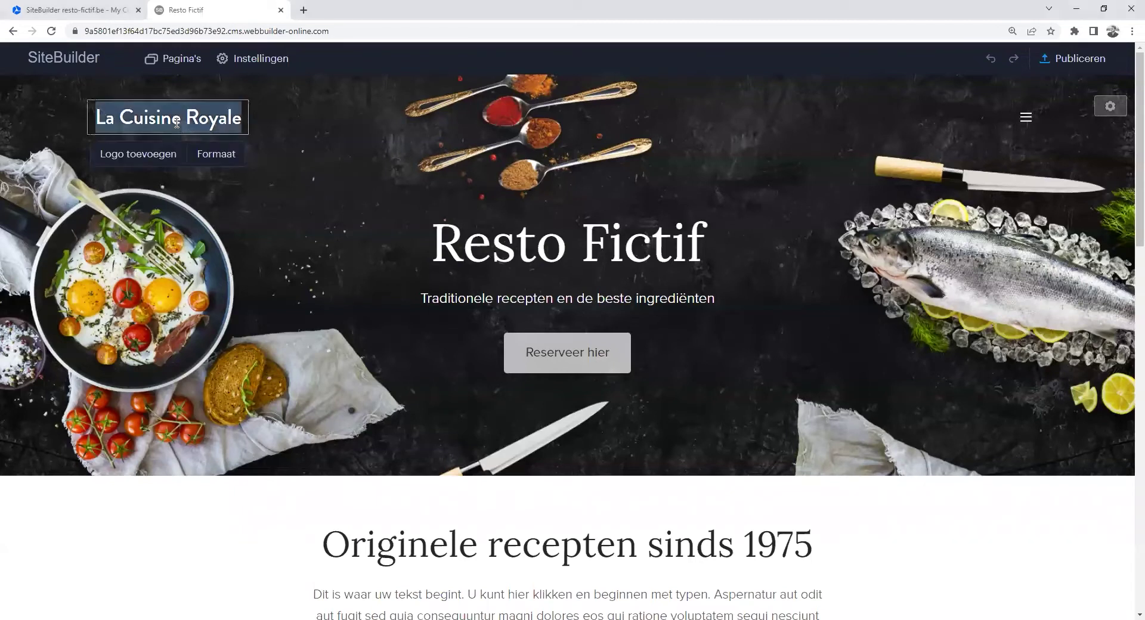
type("Resto Fictif")
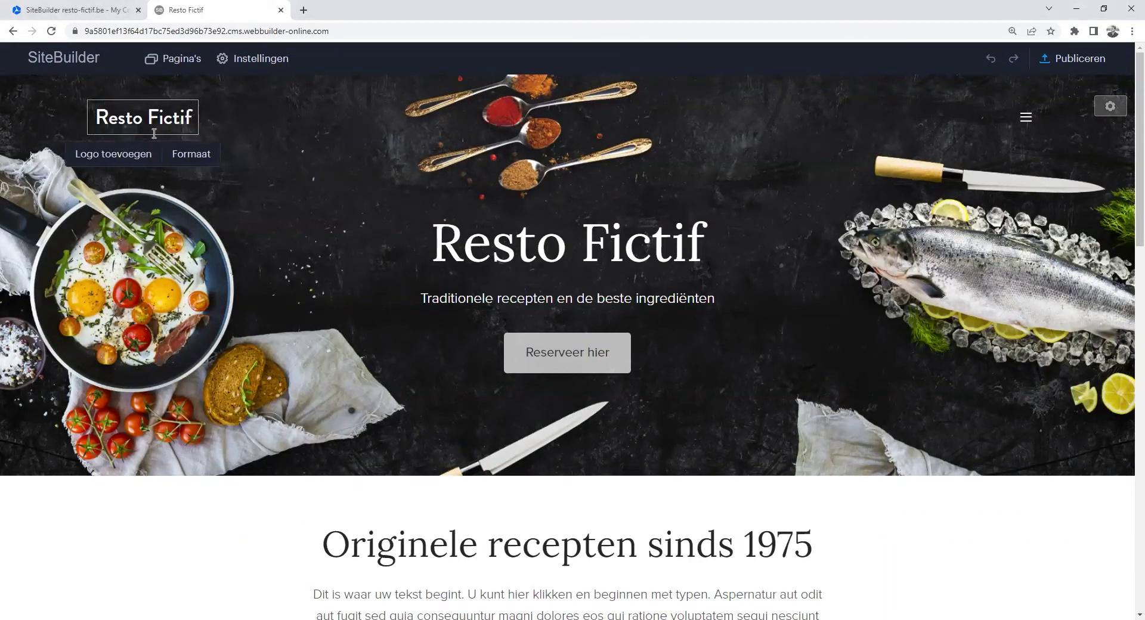
left_click(130, 152)
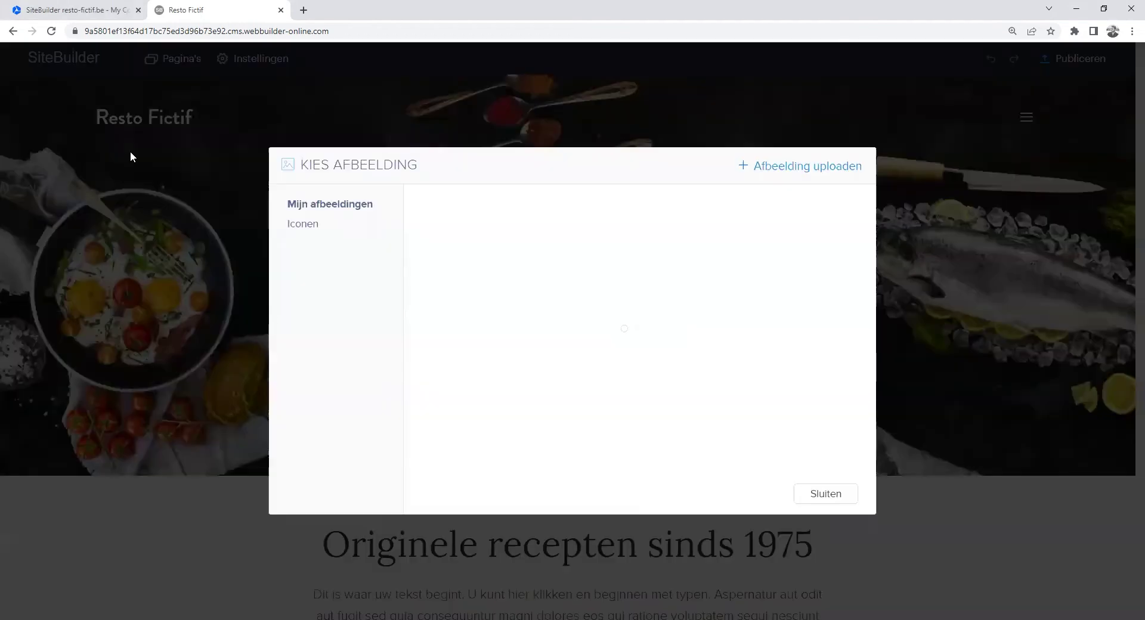
left_click(304, 229)
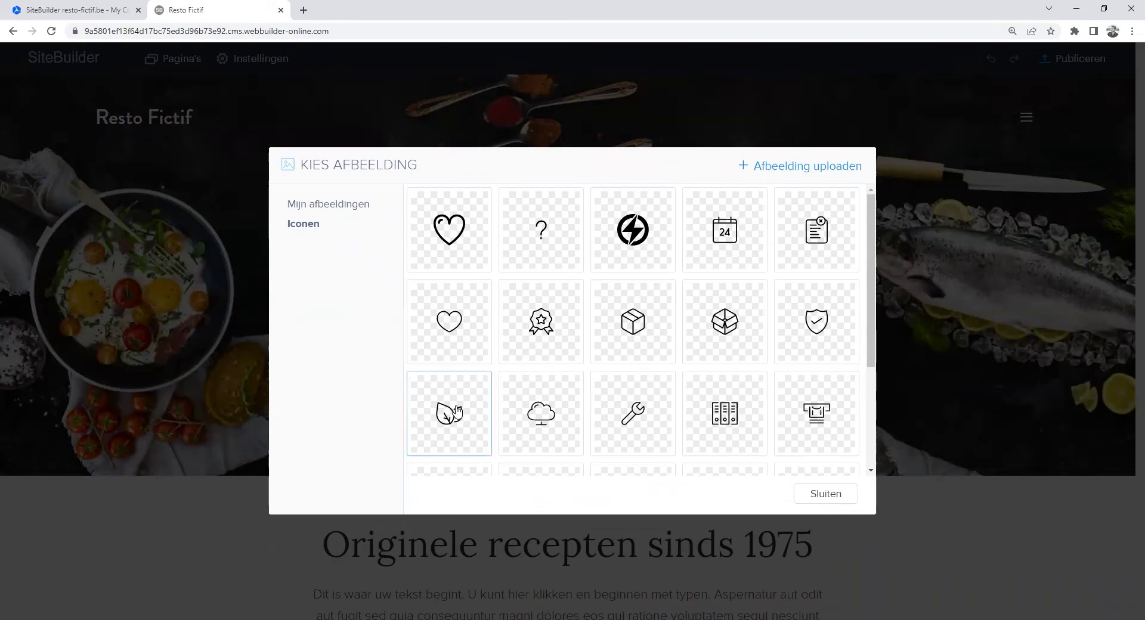
left_click(457, 411)
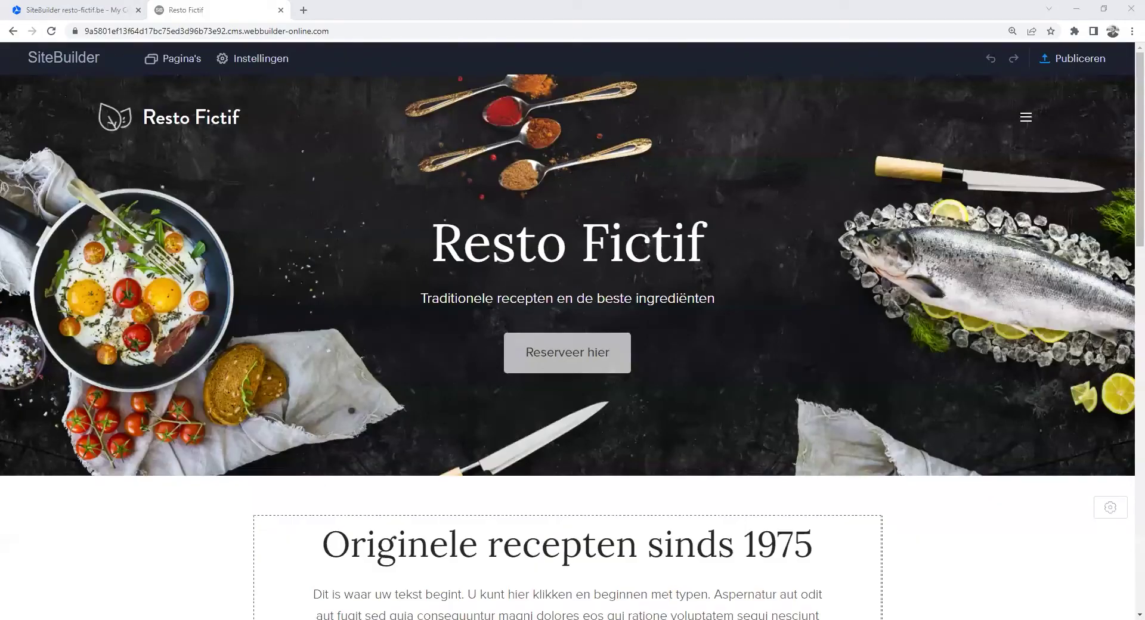
Step: Add pizza.png as an image in the Originele recepten sinds 1975 section and move it above the heading
scroll(869, 431, "down", 3)
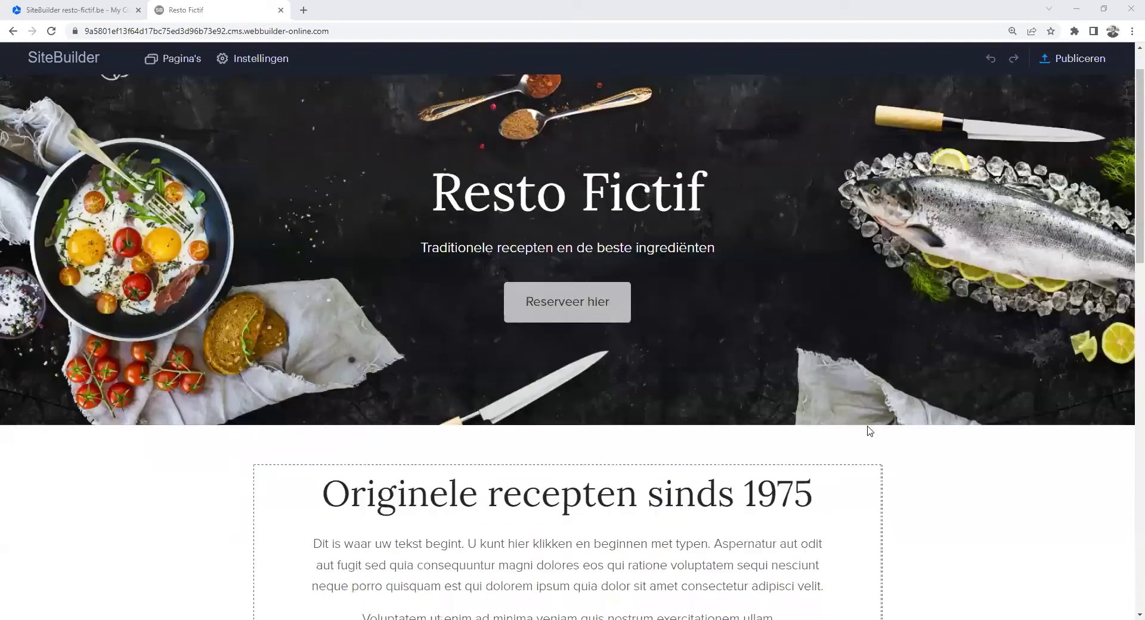
scroll(869, 431, "down", 2)
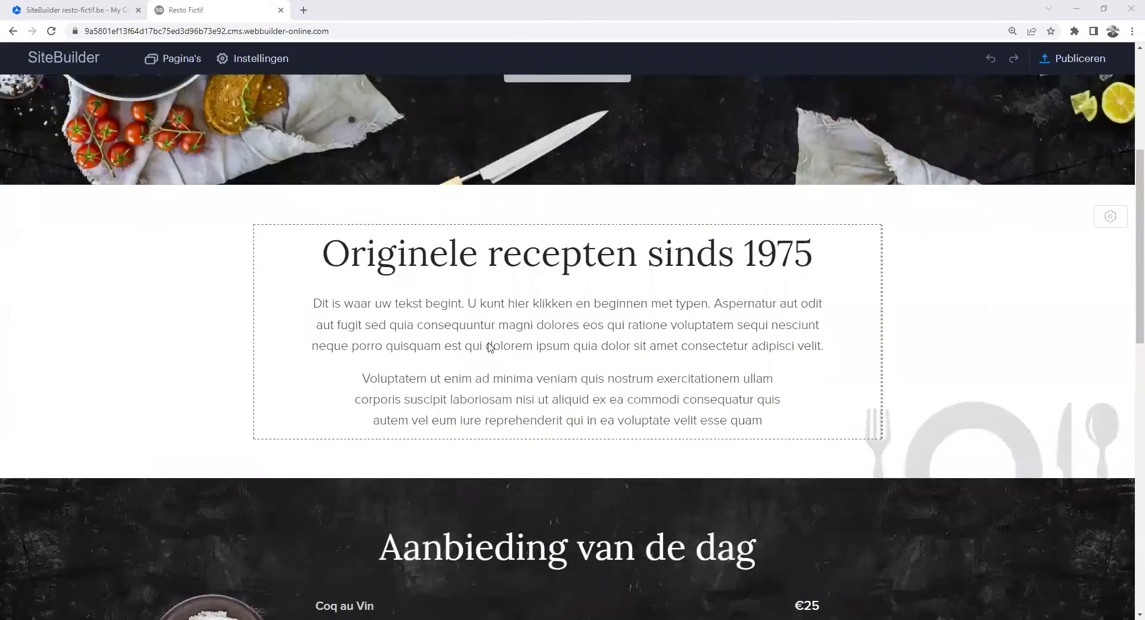
mouse_move(242, 441)
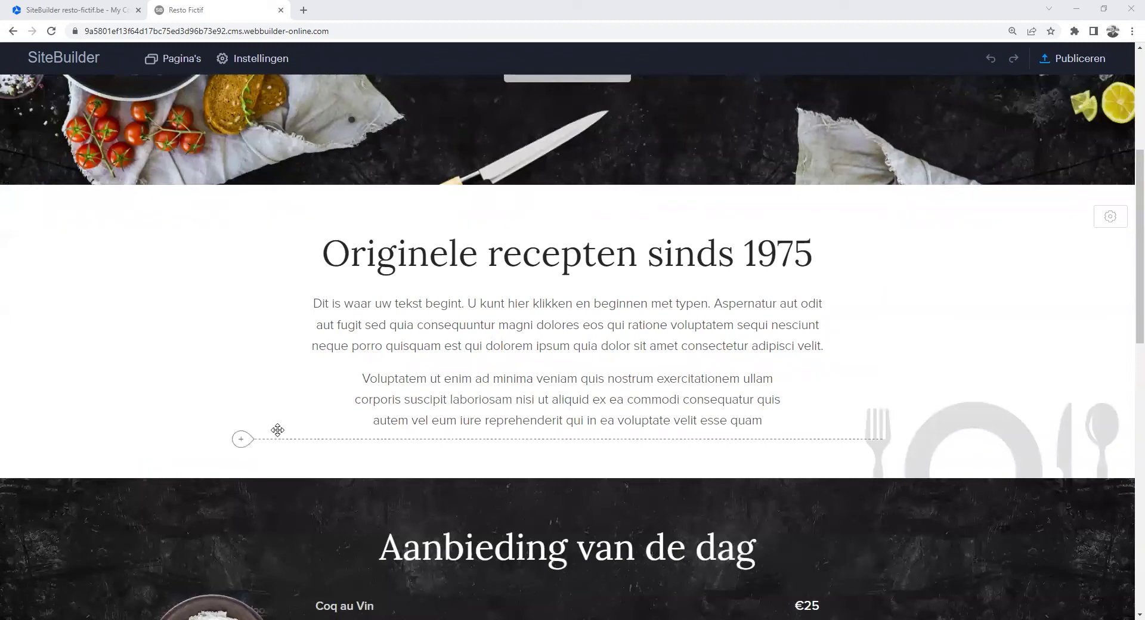
left_click(241, 441)
left_click(326, 282)
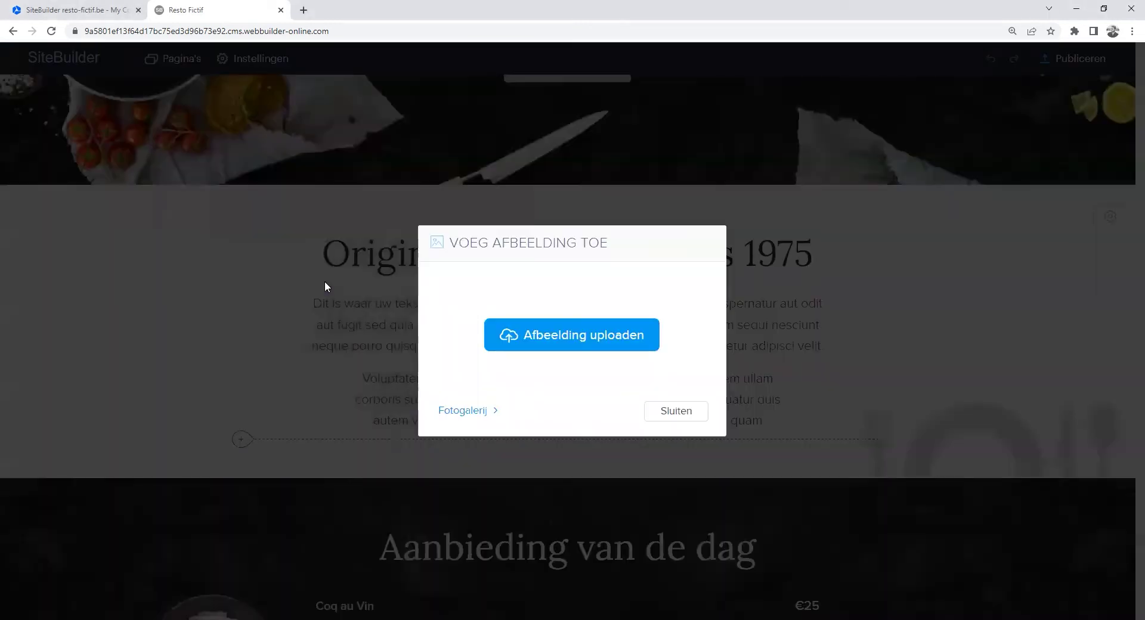
left_click(527, 339)
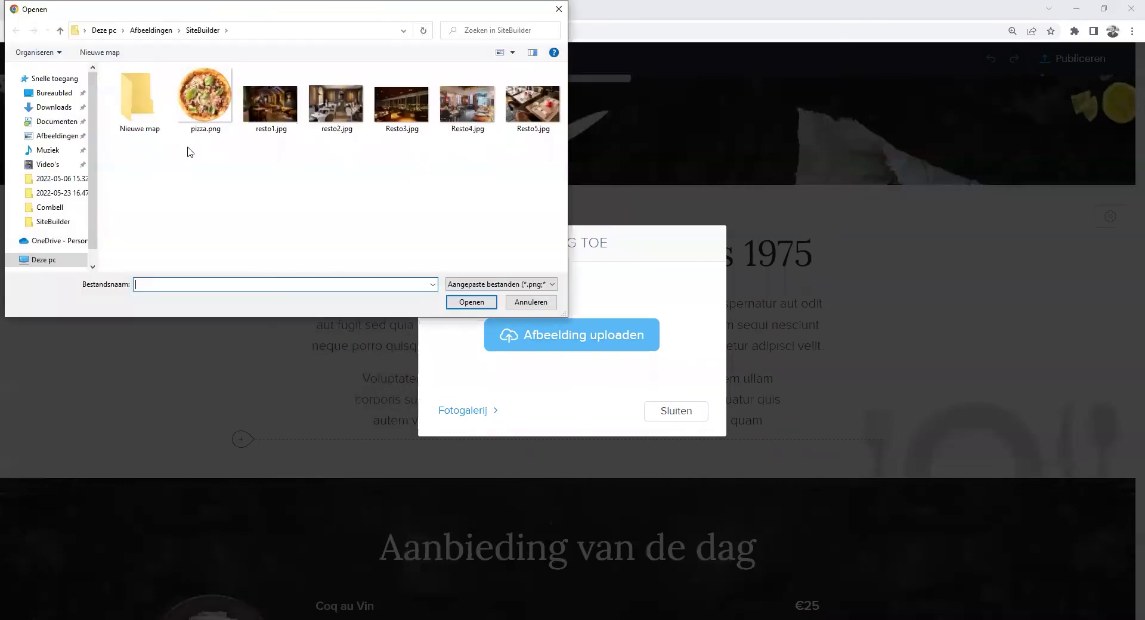
double_click(193, 121)
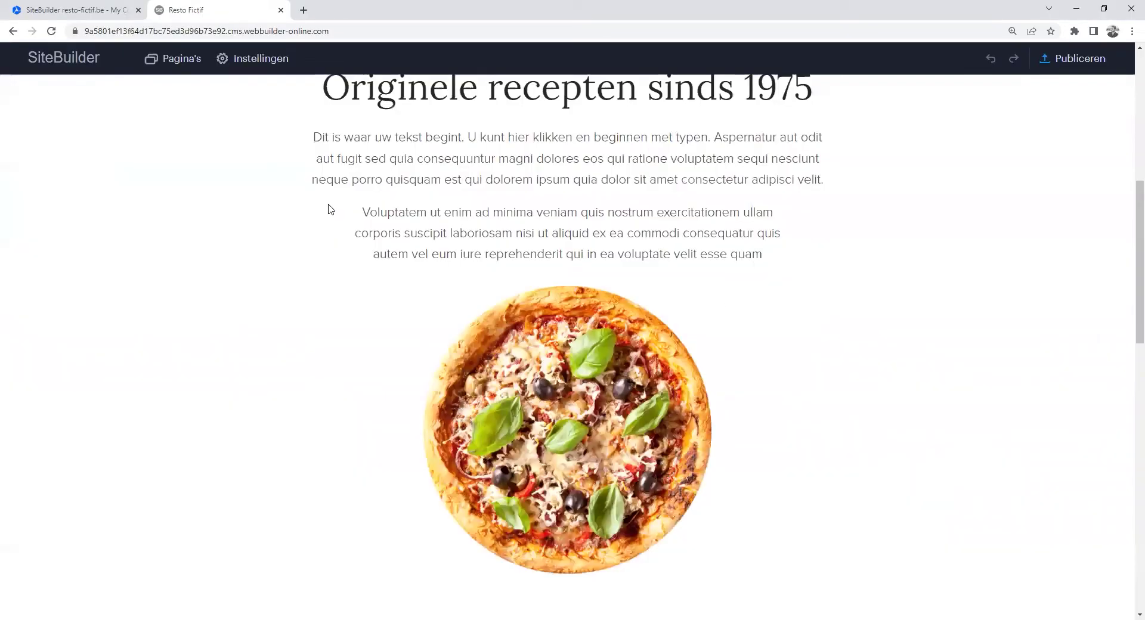
left_click(511, 344)
left_click_drag(511, 344, 530, 284)
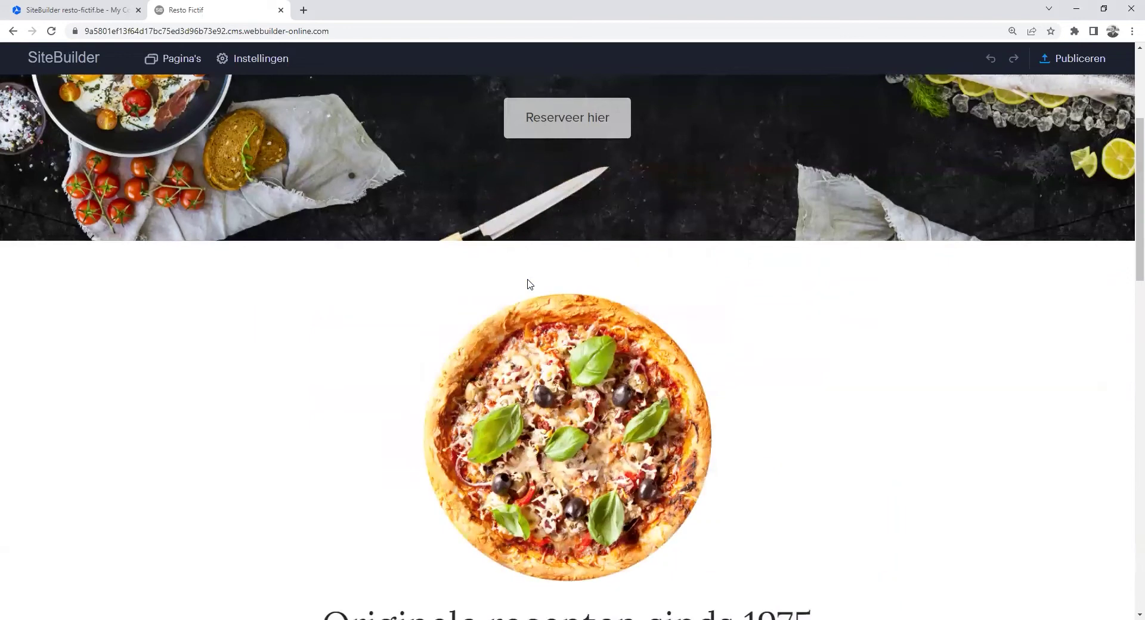
Step: Add a new item to the Aanbieding van de dag list and place it above Quiche Lorraine
scroll(530, 284, "down", 2)
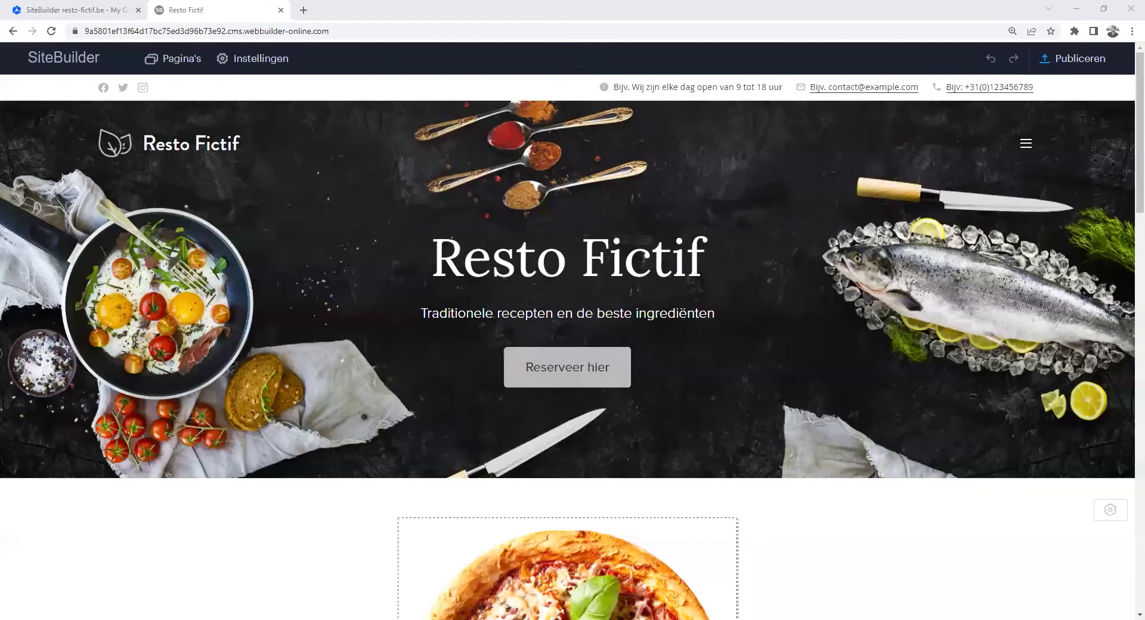
scroll(870, 430, "down", 4)
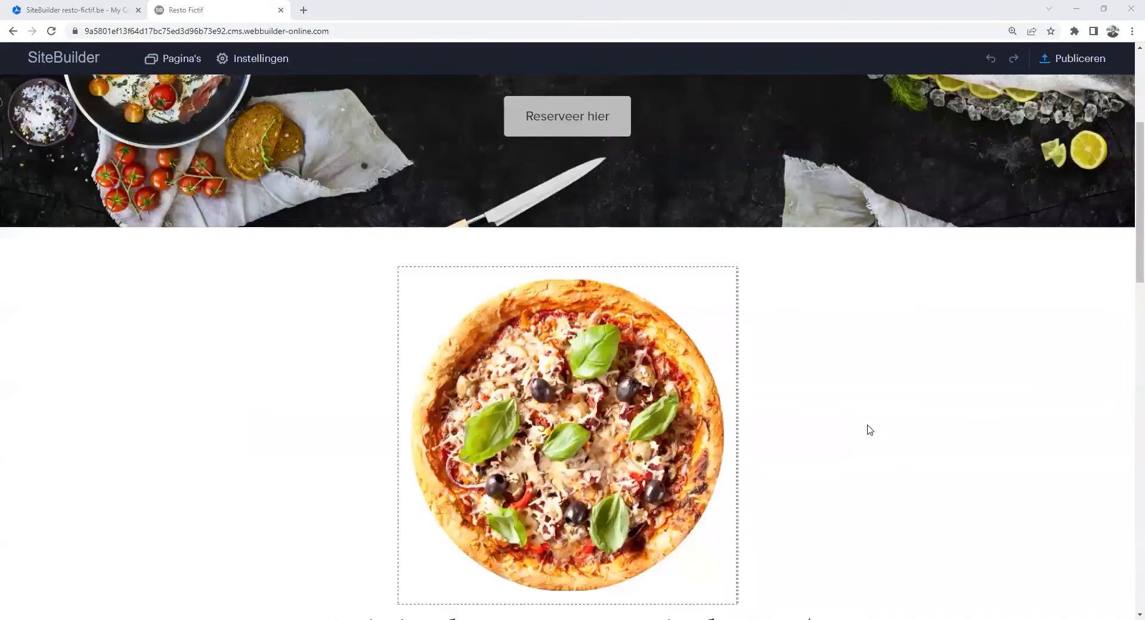
scroll(870, 430, "down", 5)
scroll(869, 427, "down", 4)
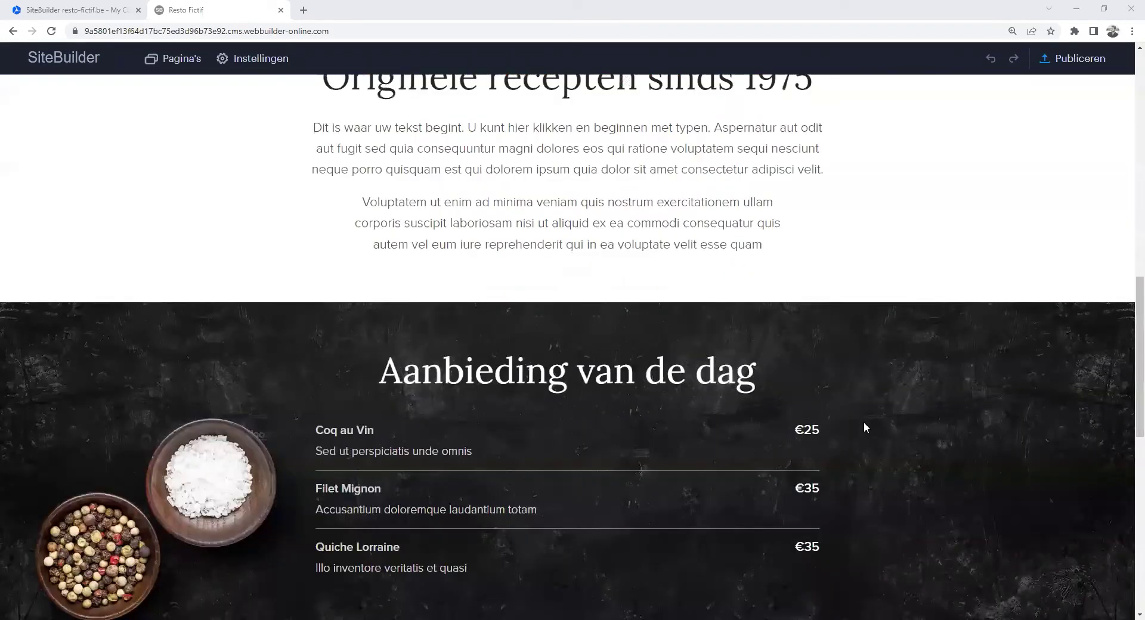
scroll(864, 421, "down", 4)
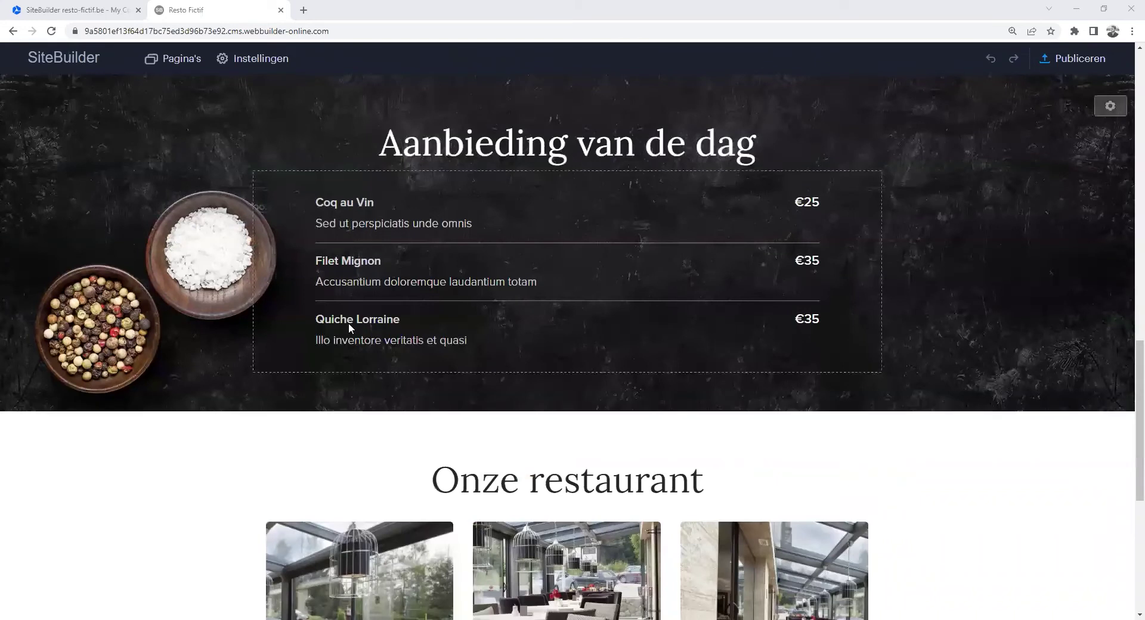
left_click(335, 334)
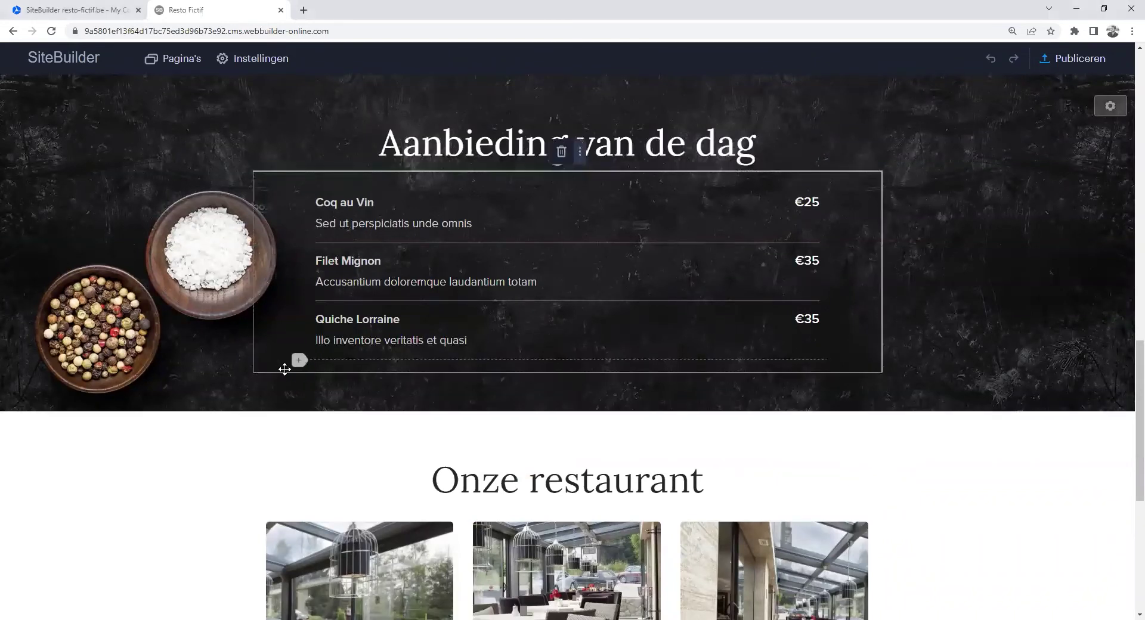
left_click(299, 361)
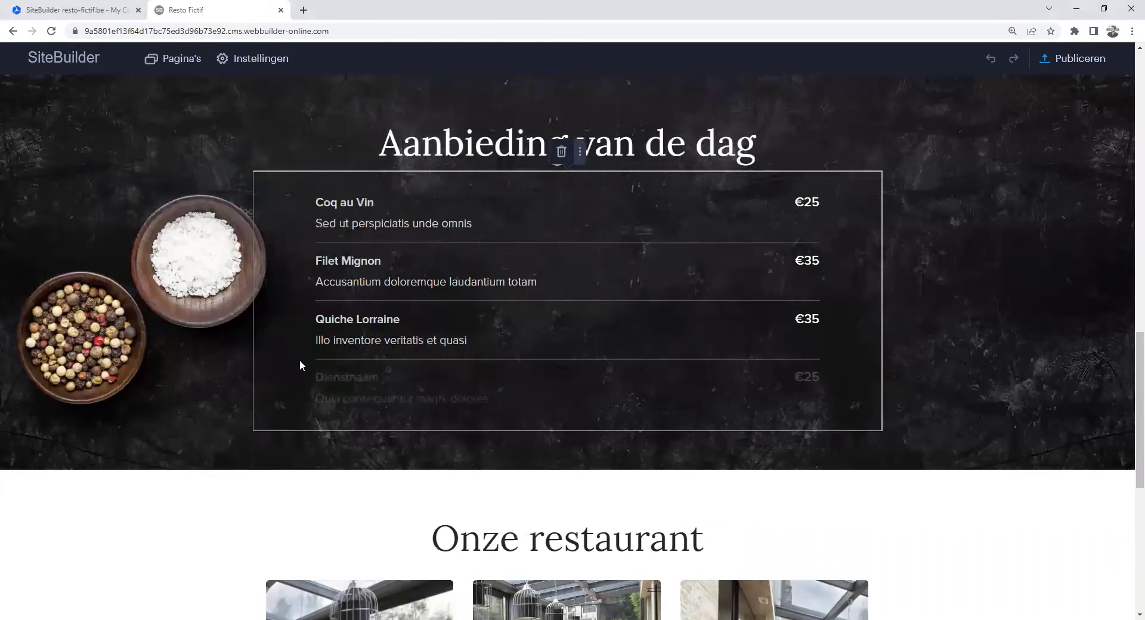
left_click(358, 381)
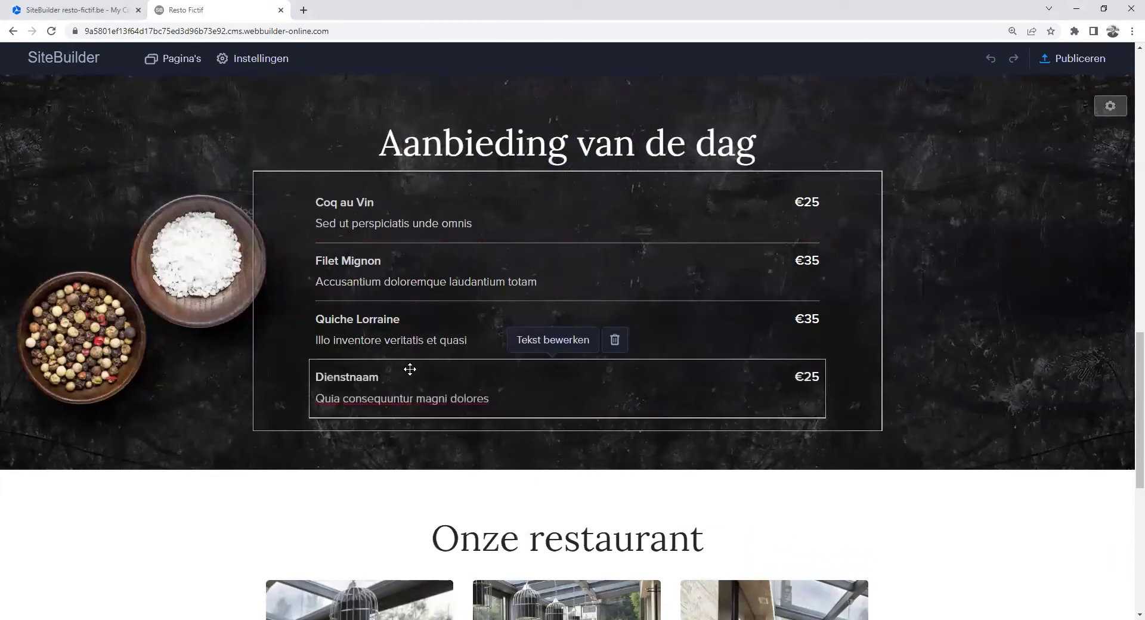
left_click_drag(410, 368, 404, 309)
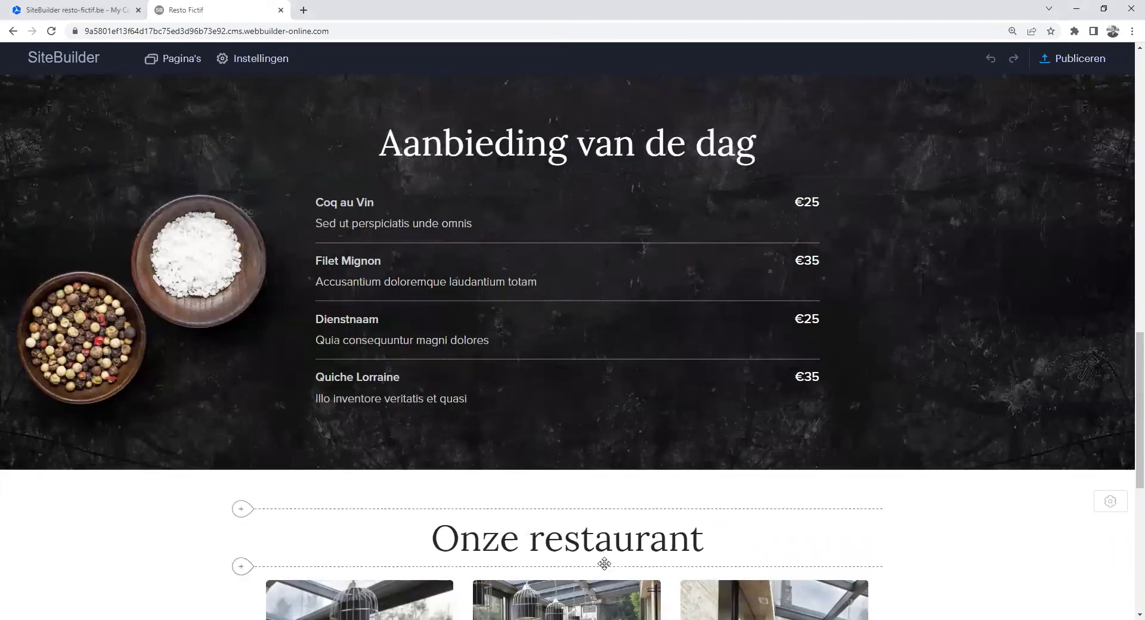
Step: Set the photo gallery in the Onze restaurant section to 5 kolommen
scroll(865, 424, "down", 2)
scroll(866, 429, "down", 3)
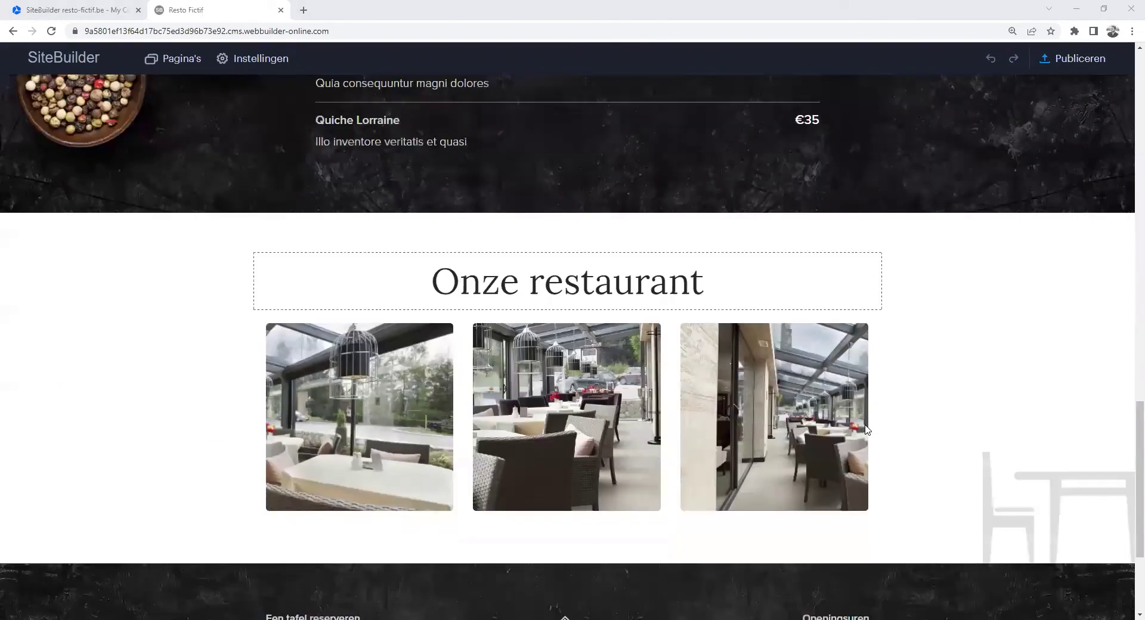
scroll(867, 429, "down", 1)
left_click(821, 409)
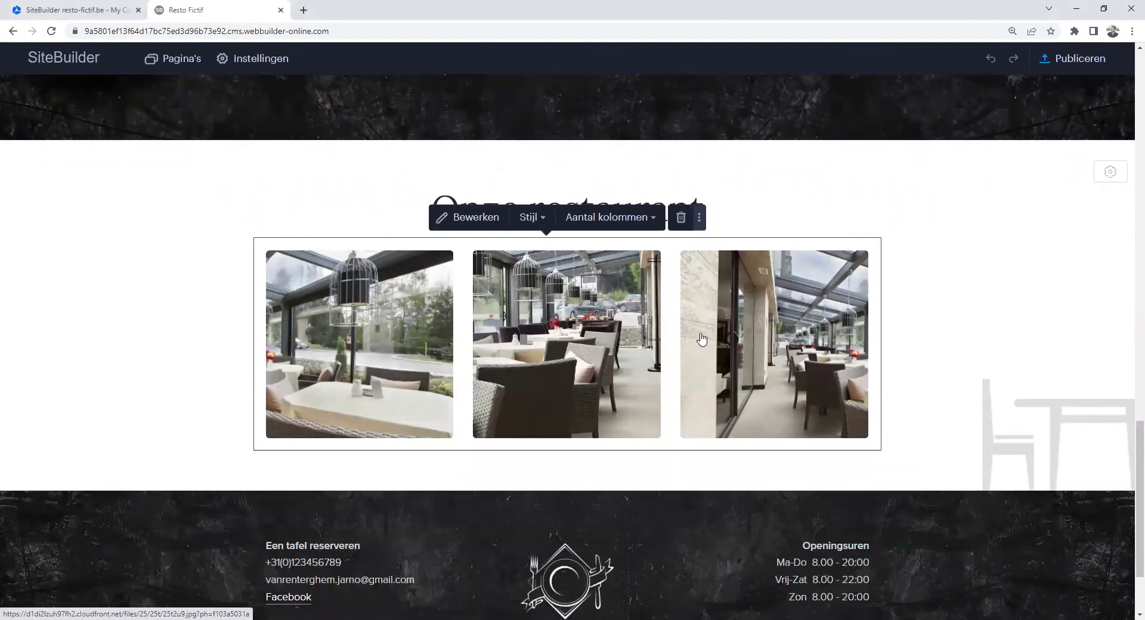
left_click(612, 218)
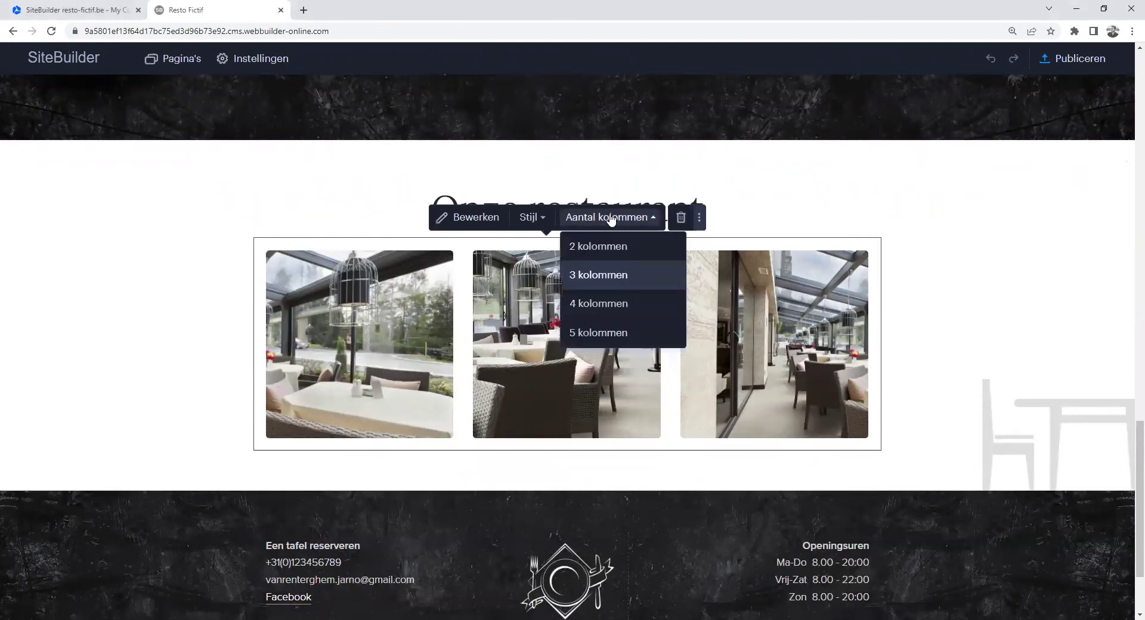
left_click(608, 334)
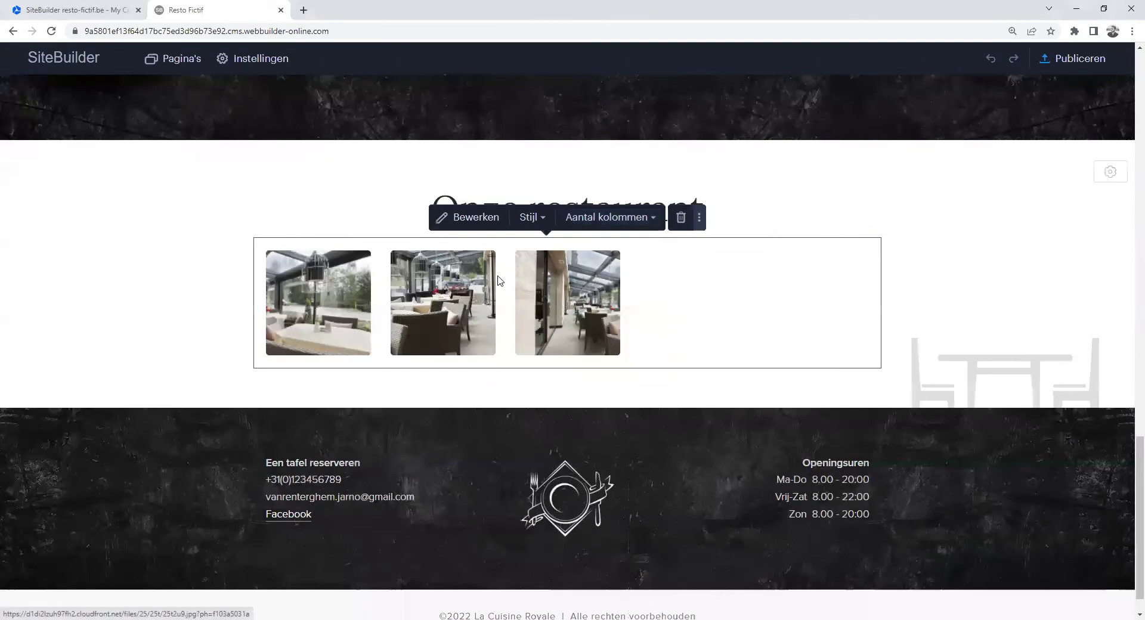
Step: Upload resto1.jpg, resto2.jpg, Resto3.jpg, Resto4.jpg and Resto5.jpg to the Onze restaurant photo gallery
left_click(460, 222)
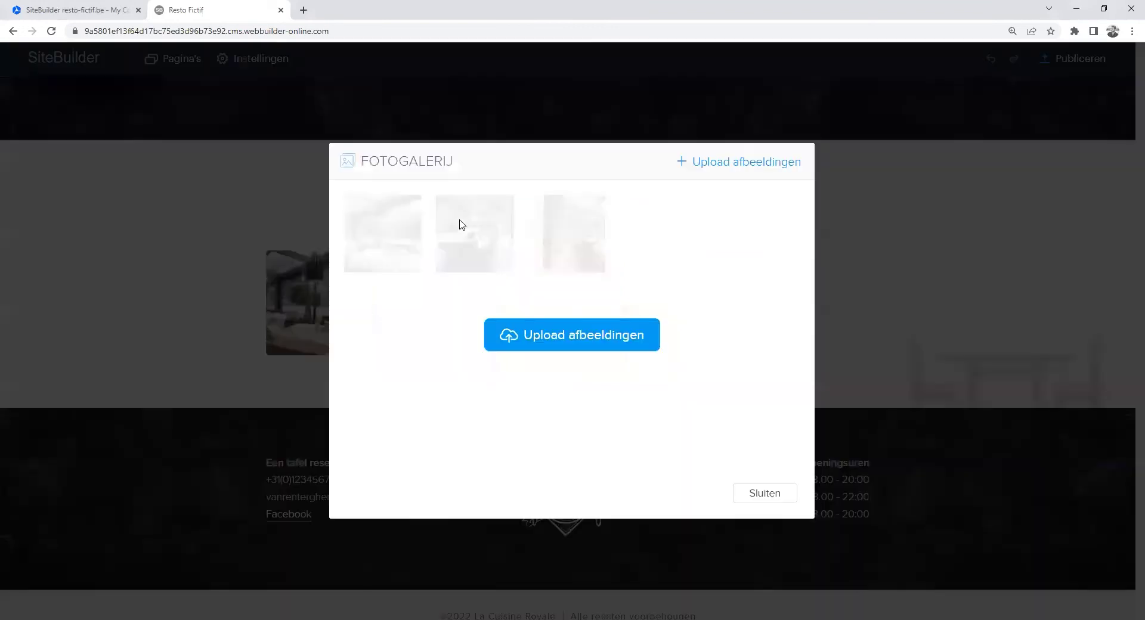
left_click(535, 329)
left_click(284, 117)
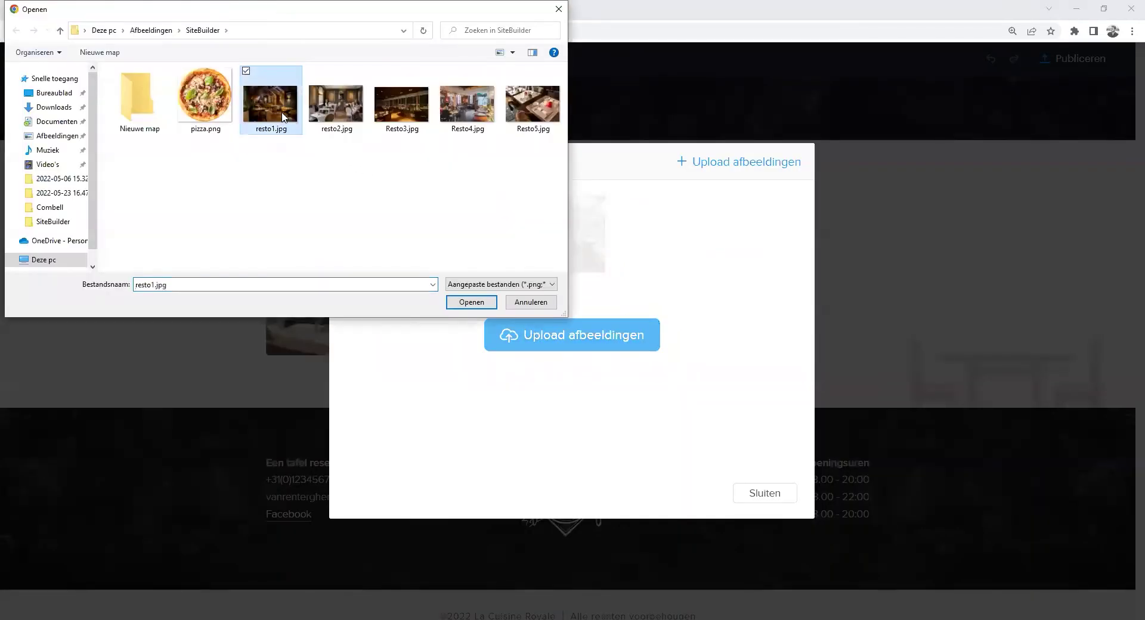
left_click(337, 117, "ctrl")
left_click(403, 118, "ctrl")
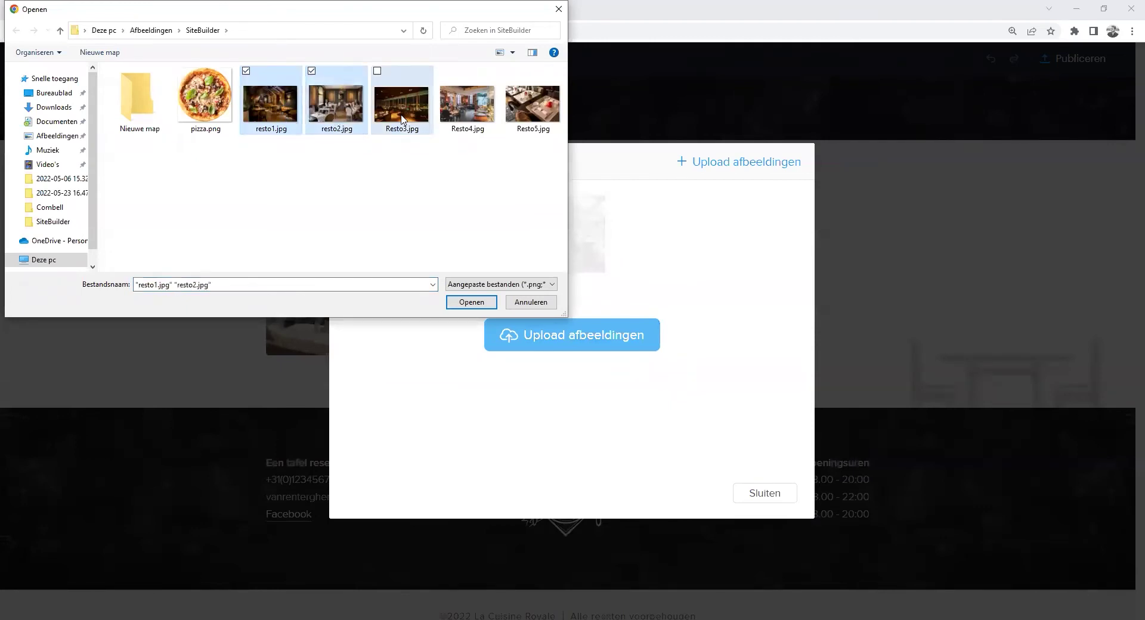
left_click(468, 119, "ctrl")
left_click(527, 120, "ctrl")
left_click(484, 302)
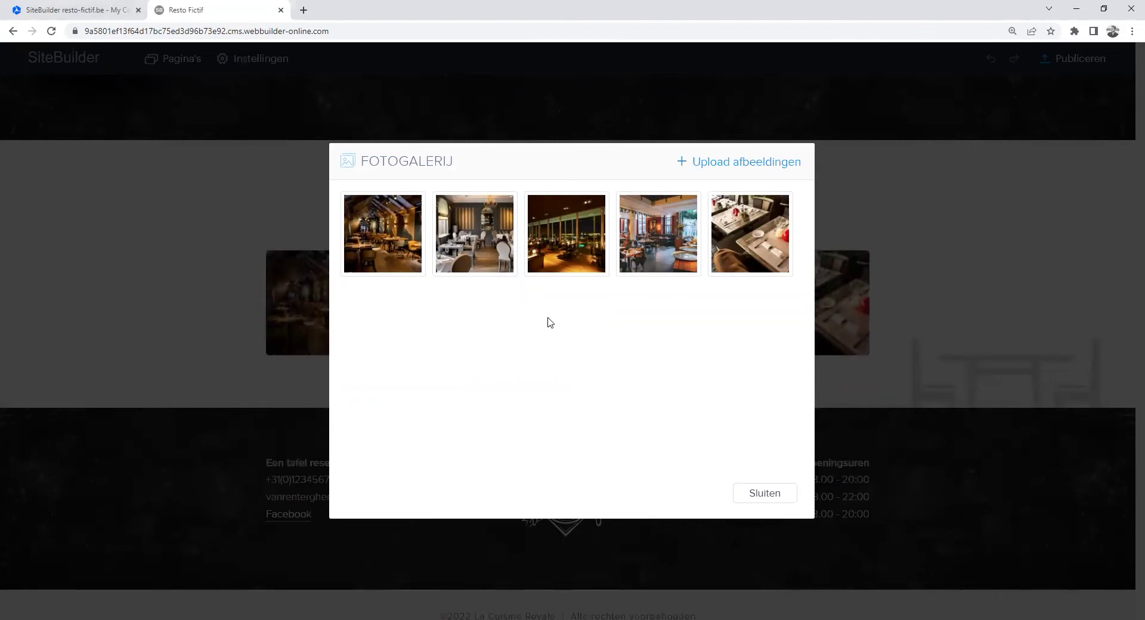
left_click(768, 492)
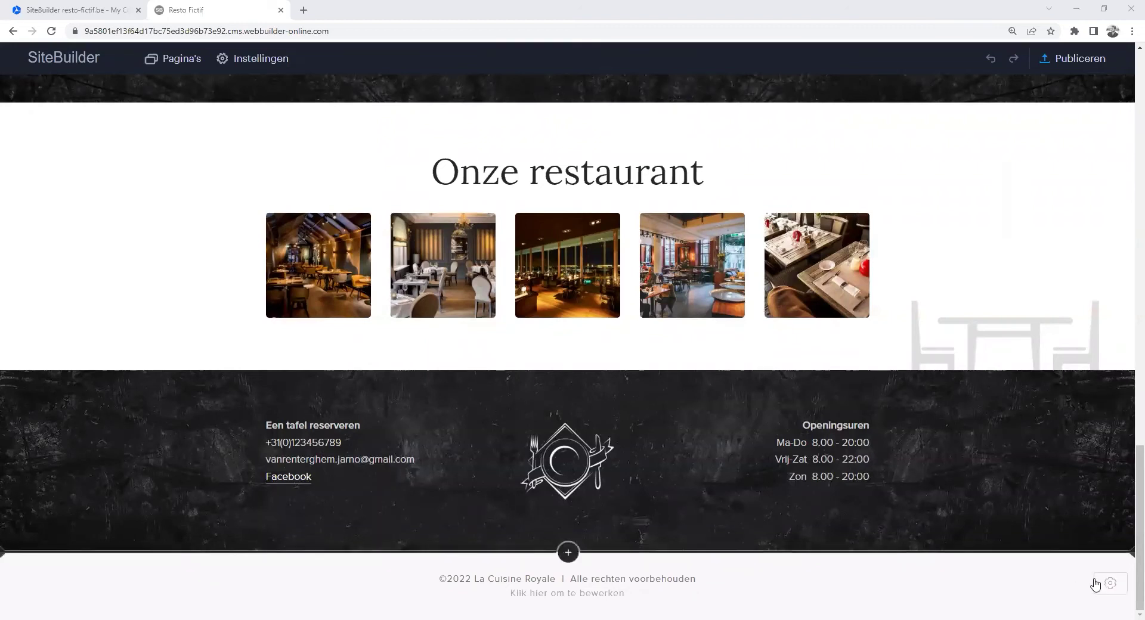
Step: Check the website footer's content width options and set its section background to the near-white textured pattern
left_click(1113, 585)
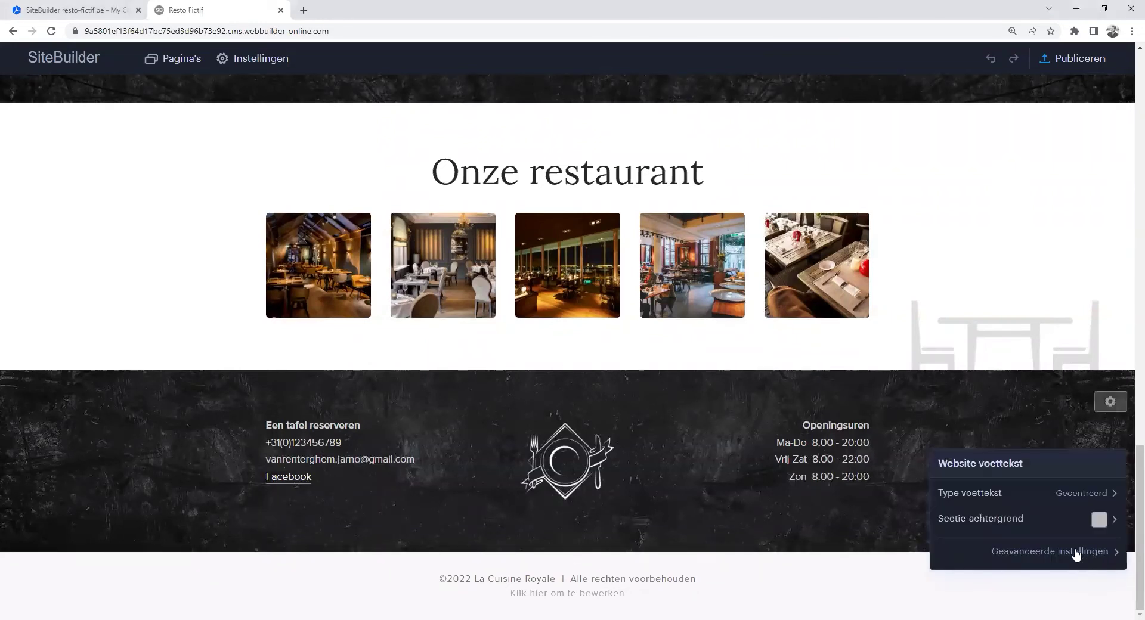
left_click(1078, 553)
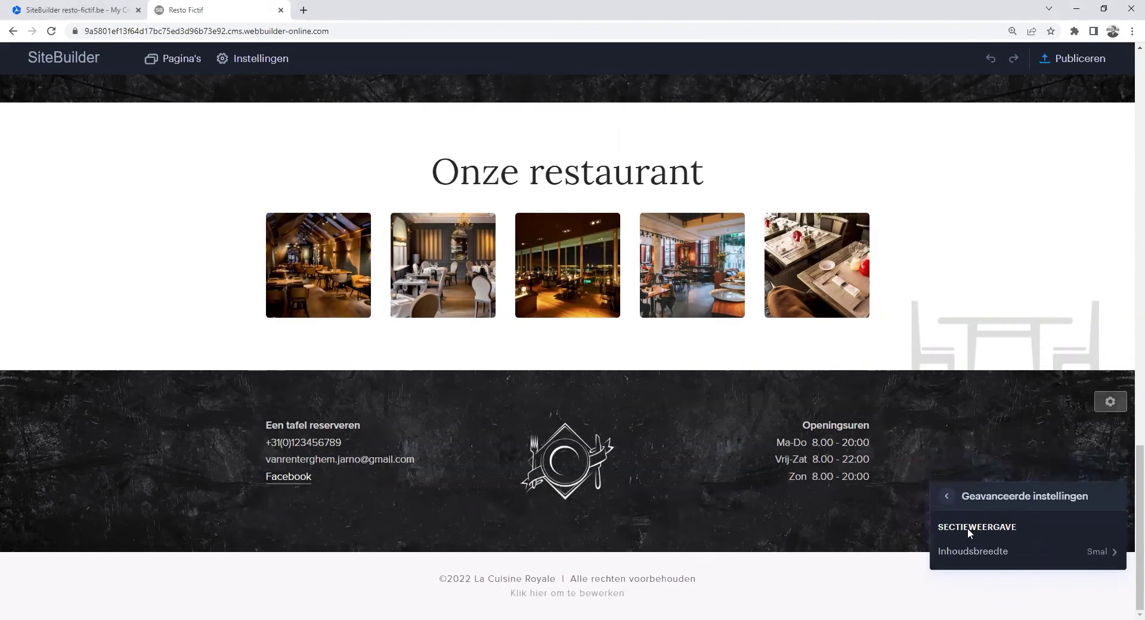
left_click(977, 549)
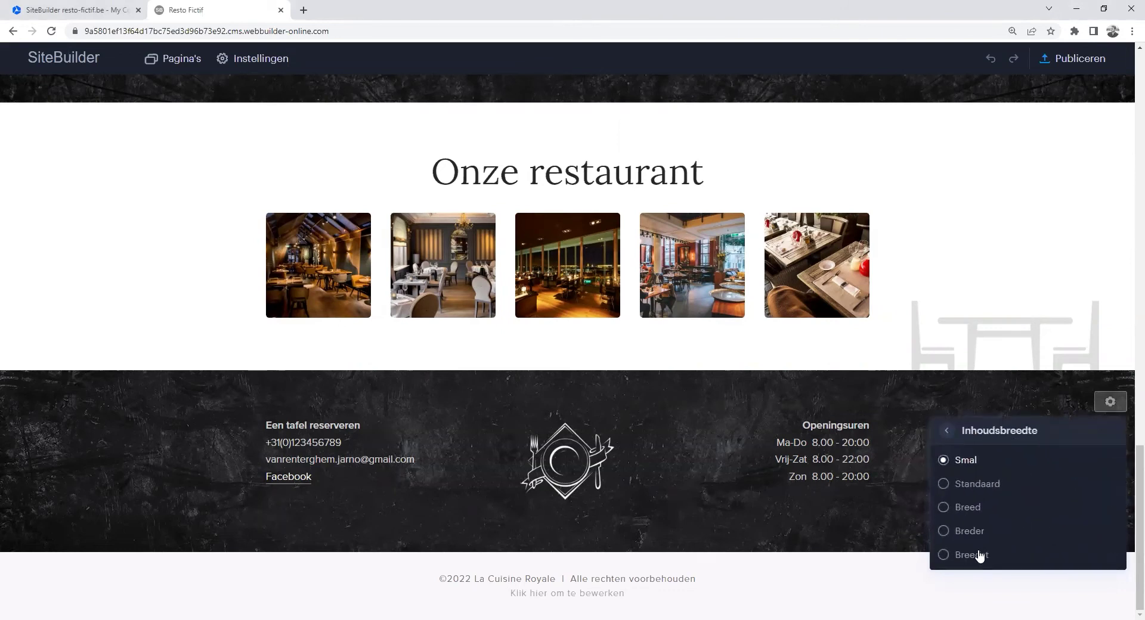
left_click(947, 431)
left_click(947, 496)
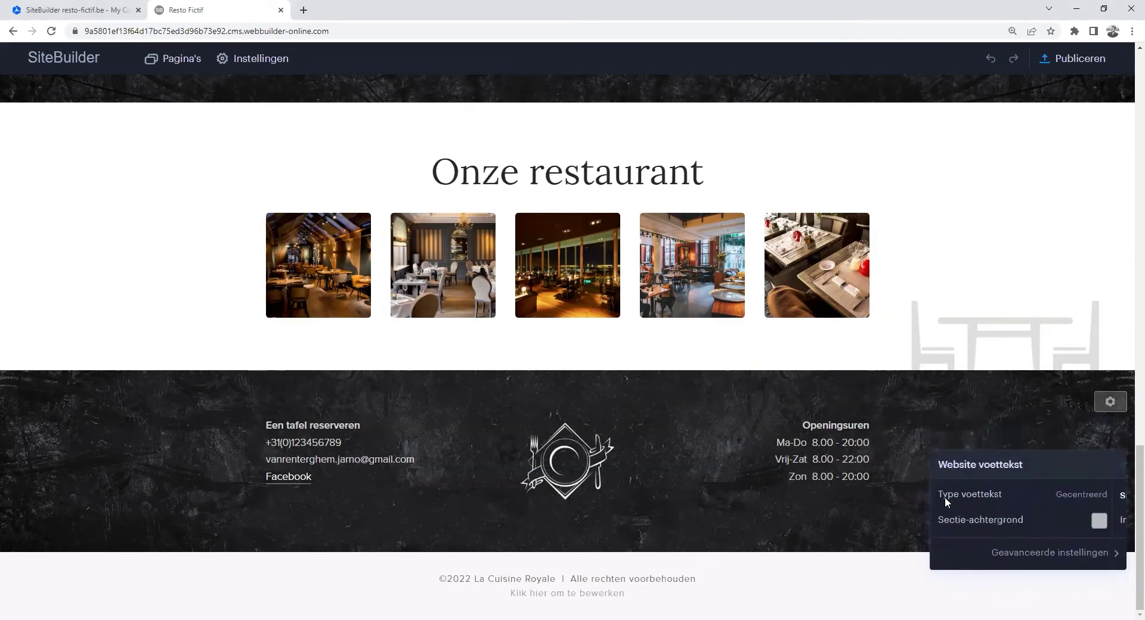
left_click(1003, 524)
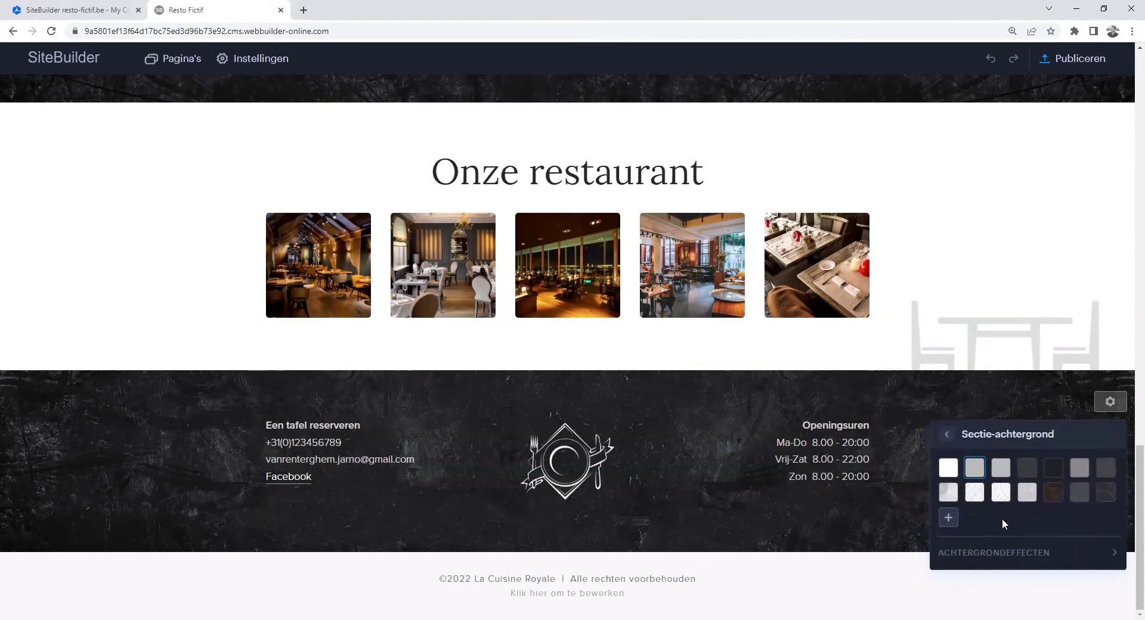
left_click(999, 494)
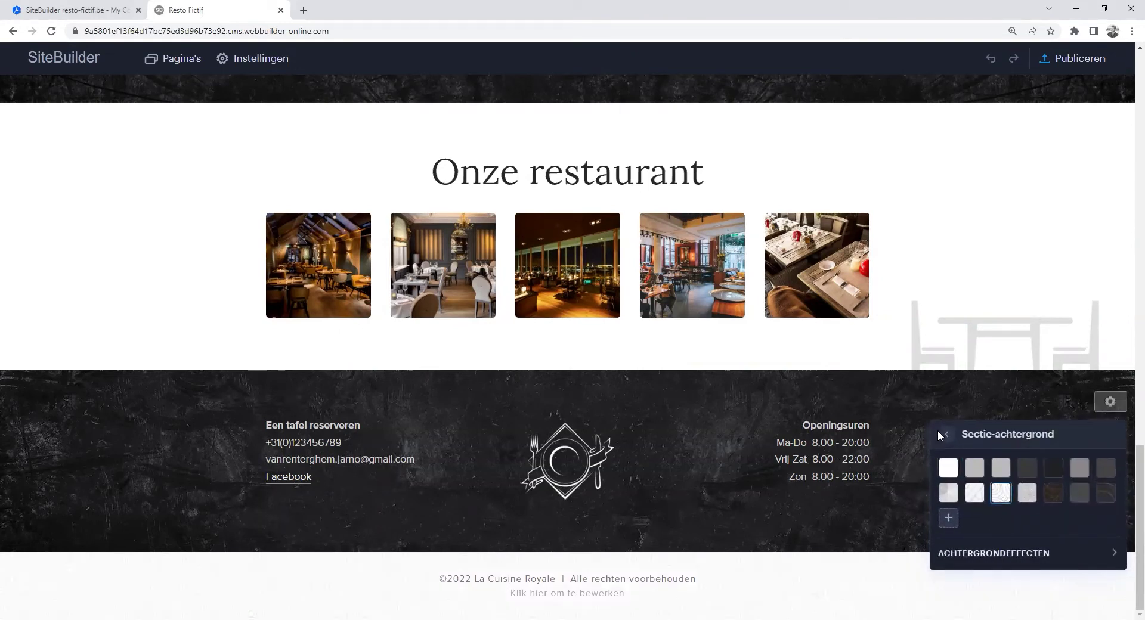
left_click(947, 435)
Step: Try the footer types Tekst aan de zijkanten and Met inhoud, and set the website footer to Met kaart
left_click(978, 493)
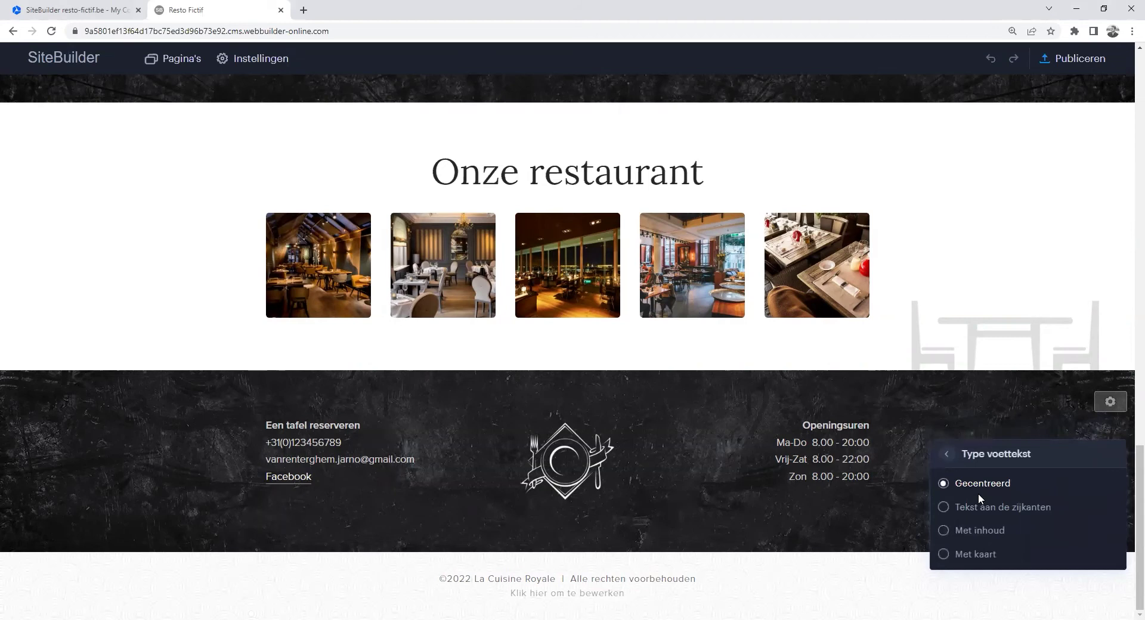
left_click(982, 509)
left_click(974, 530)
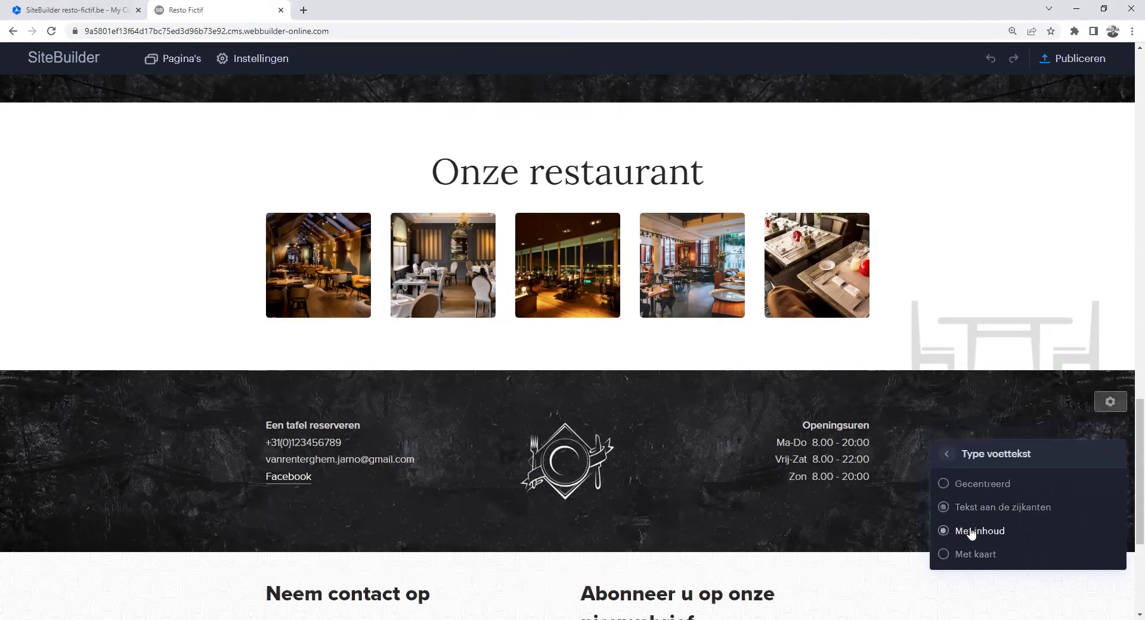
scroll(972, 534, "down", 3)
scroll(972, 534, "down", 1)
left_click(962, 352)
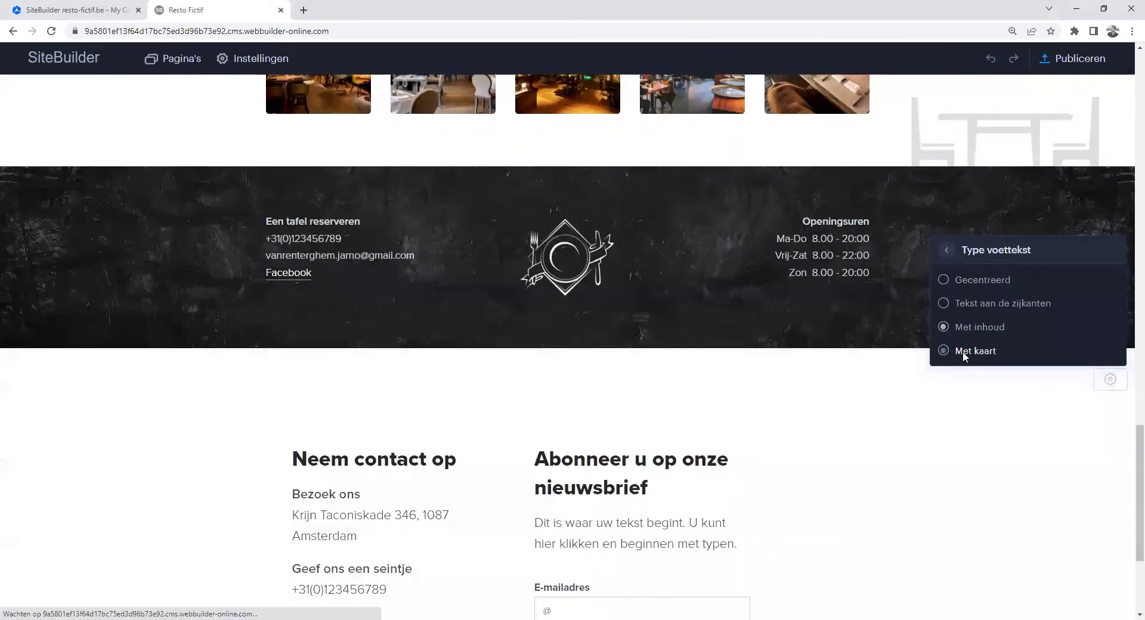
scroll(773, 409, "down", 1)
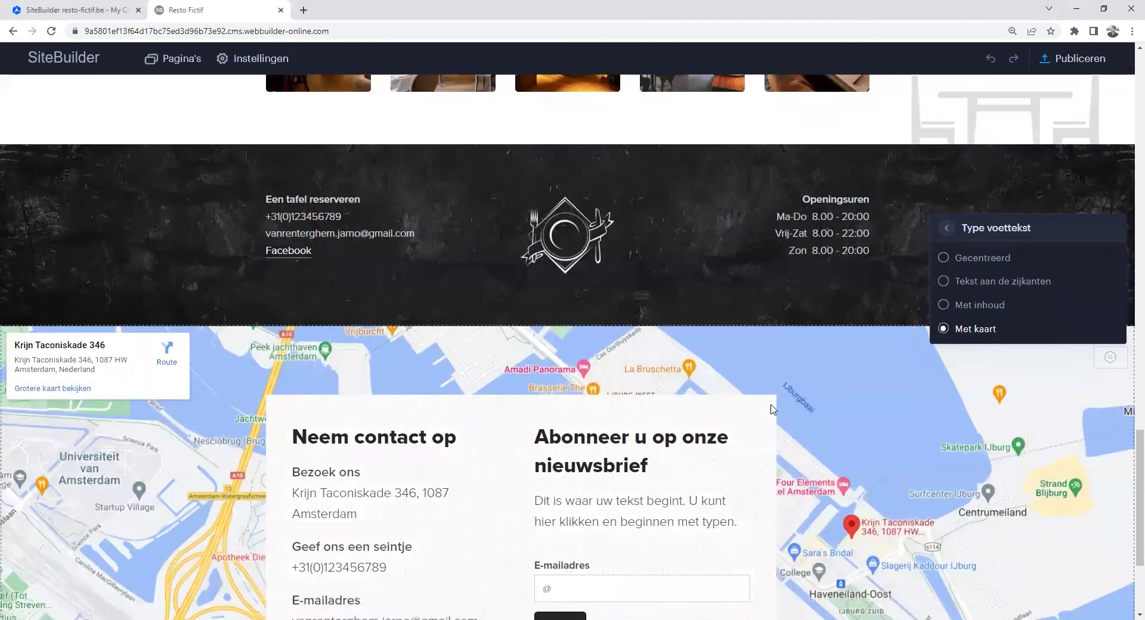
scroll(676, 597, "down", 3)
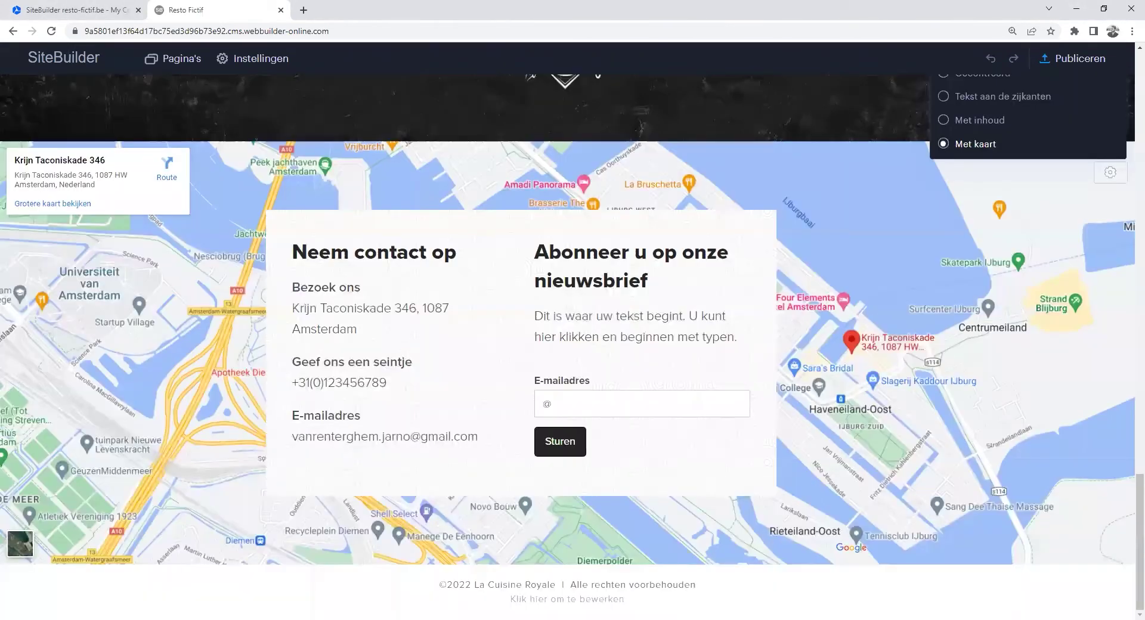
left_click(779, 529)
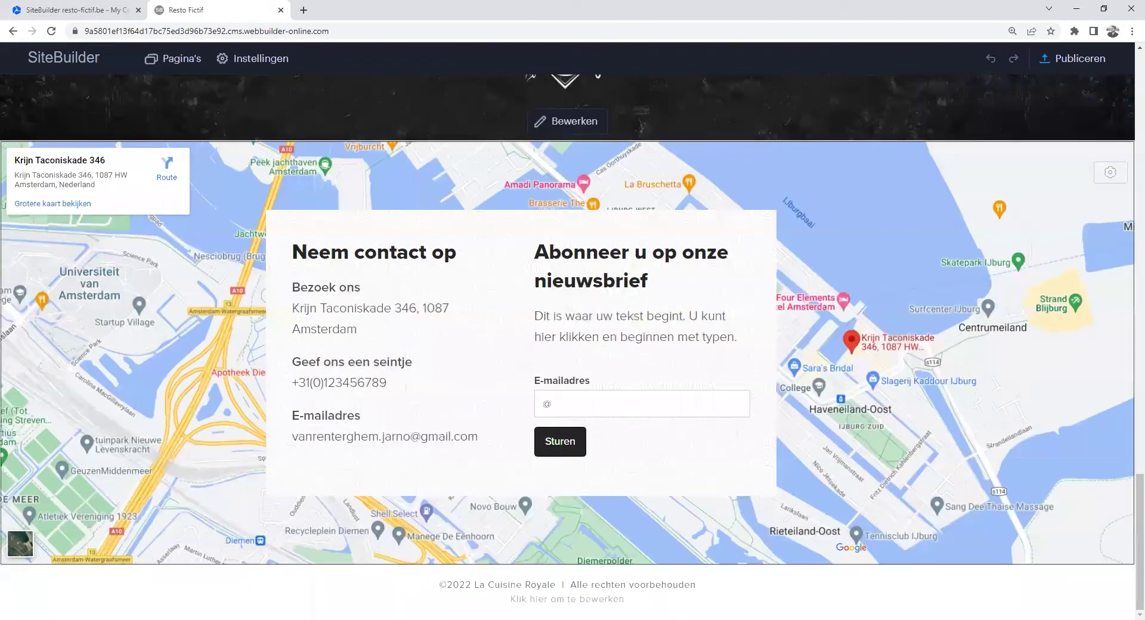
Step: Set the Onze restaurant section's background to the same near-white textured pattern as the footer
scroll(493, 332, "up", 3)
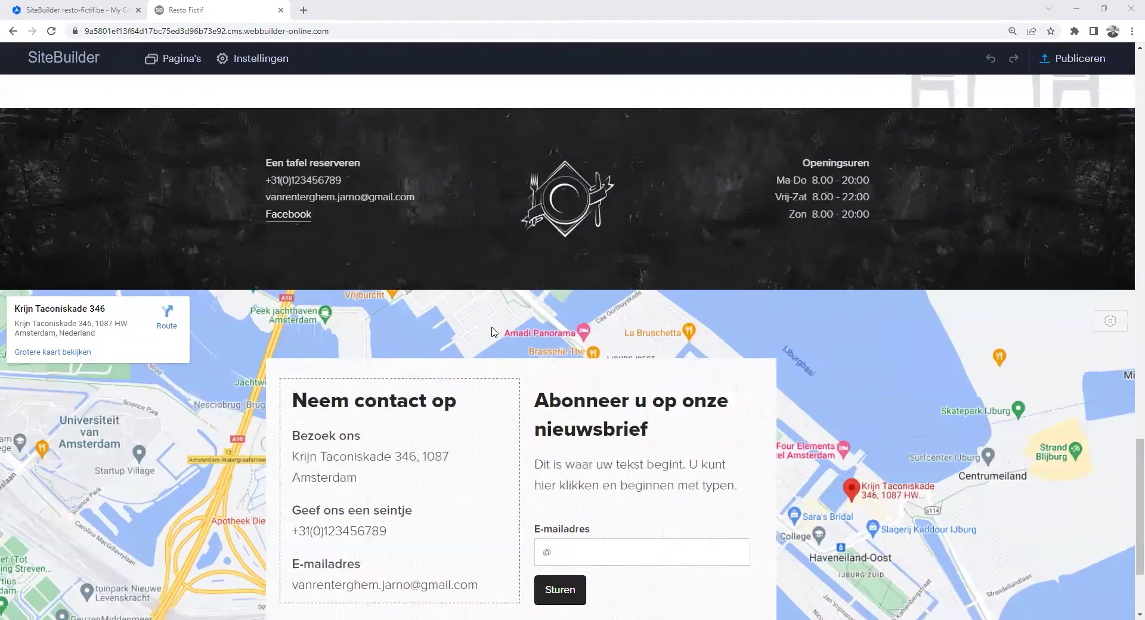
scroll(941, 200, "up", 5)
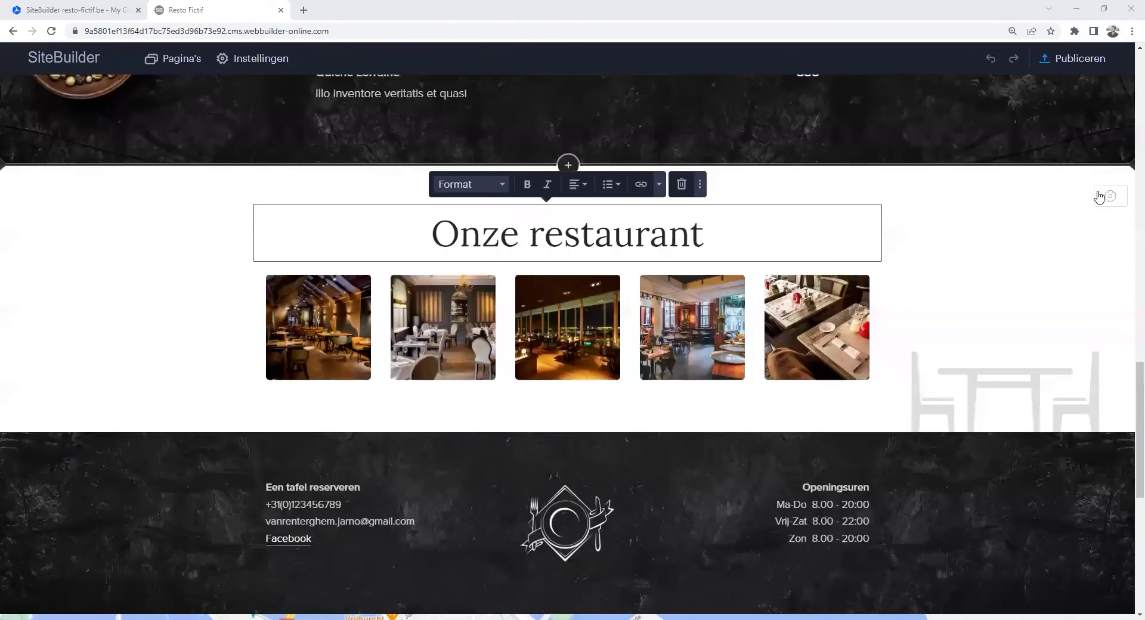
left_click(1104, 196)
left_click(1030, 256)
left_click(1011, 282)
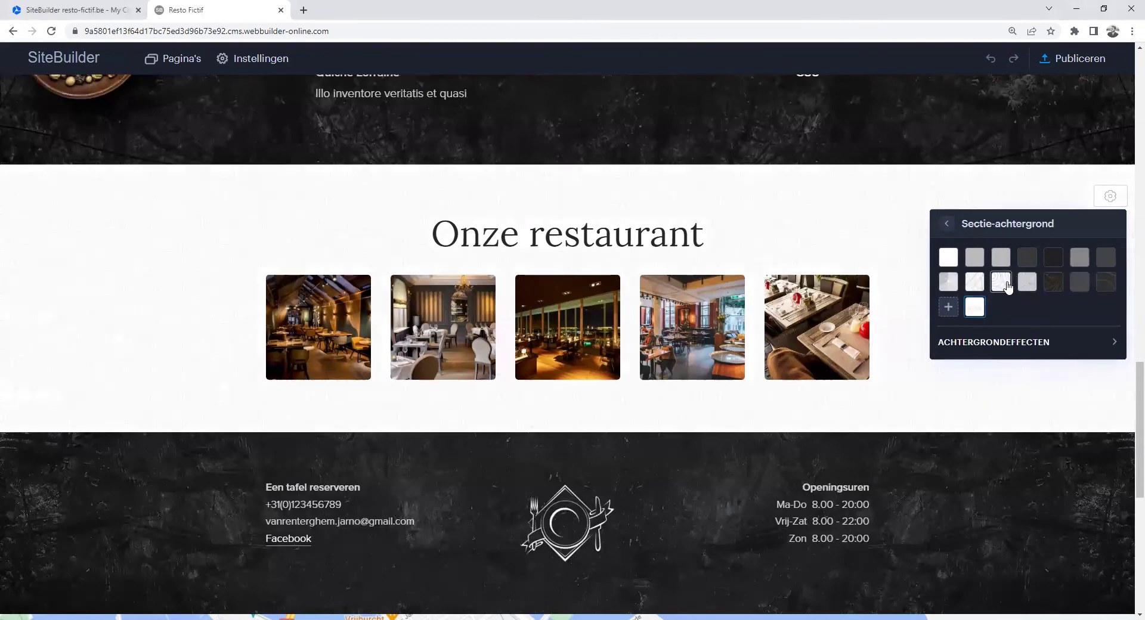
Step: Set the background of the Originele recepten sinds 1975 section to the near-white textured pattern
scroll(868, 241, "up", 3)
scroll(868, 241, "up", 12)
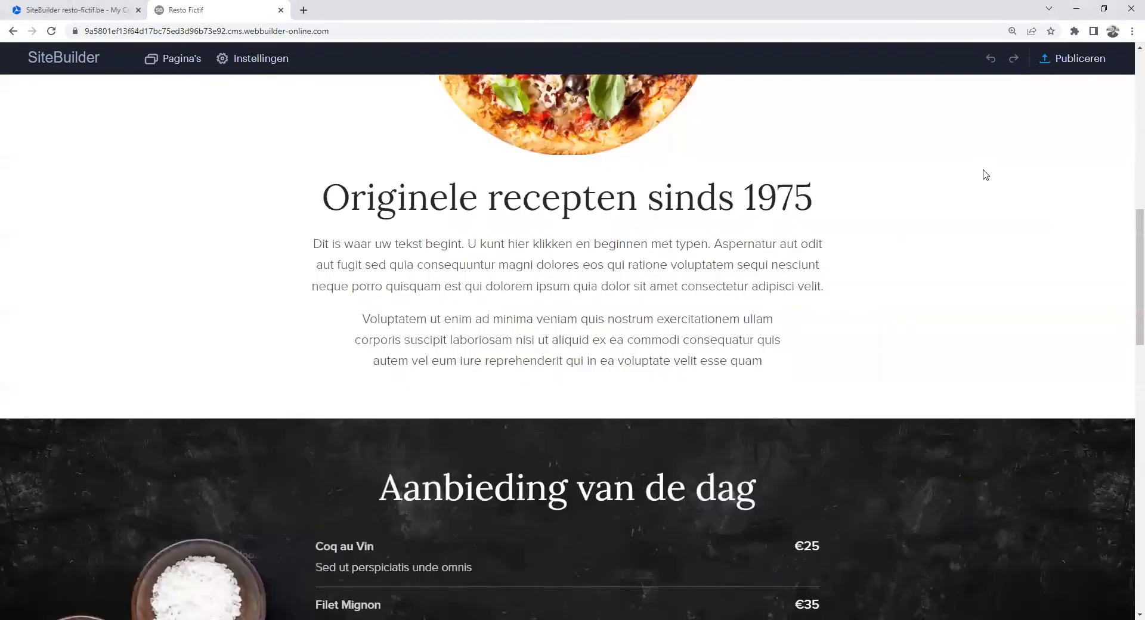
scroll(1104, 244, "up", 1)
left_click(1109, 213)
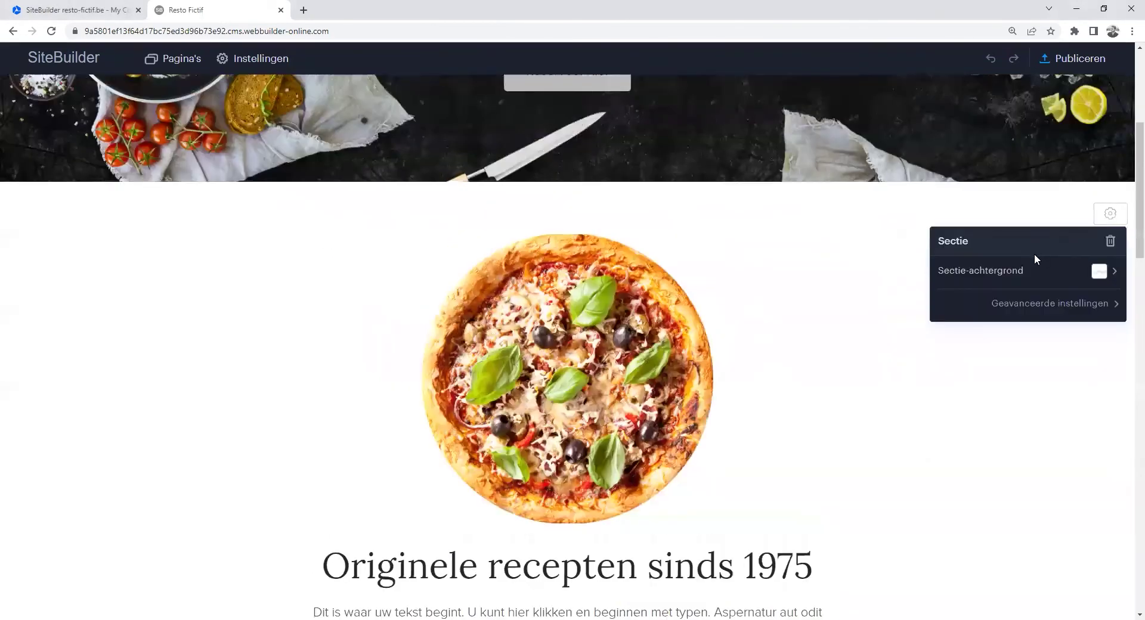
left_click(1026, 268)
left_click(1001, 302)
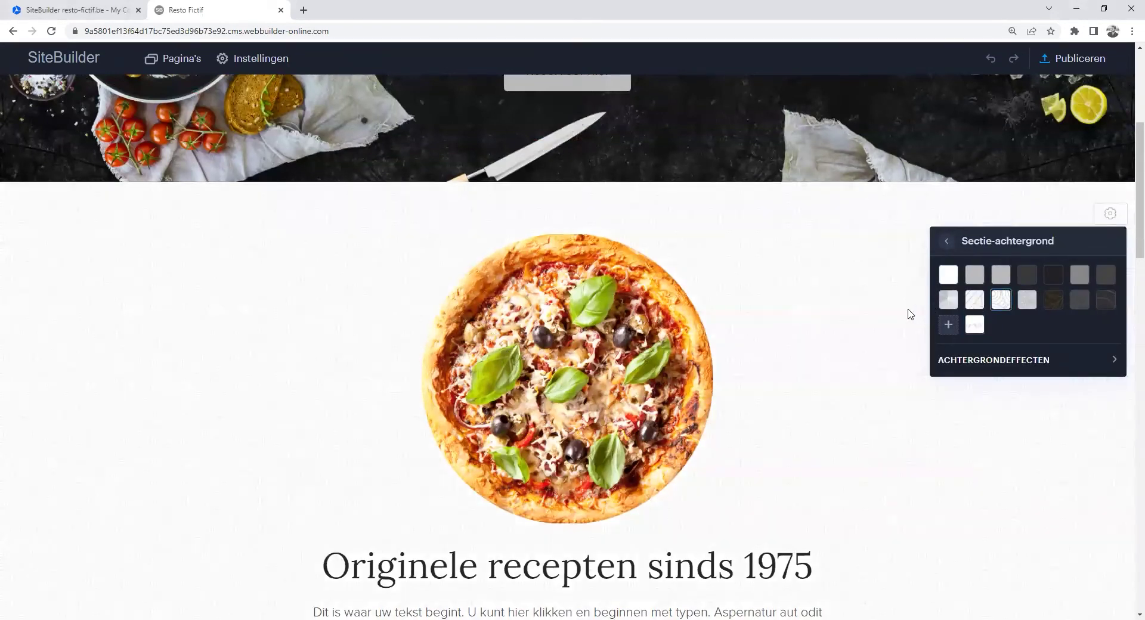
Step: Set the size of the website's buttons to Groot in the design settings and save the changes
left_click(910, 314)
scroll(911, 314, "up", 2)
scroll(907, 312, "down", 10)
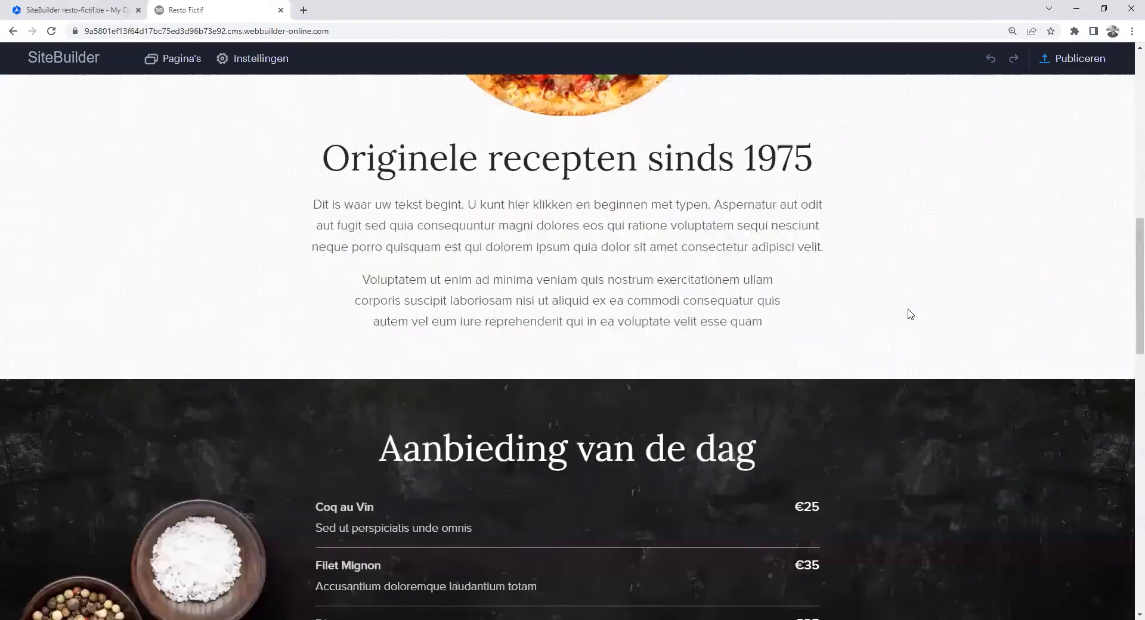
scroll(908, 312, "up", 13)
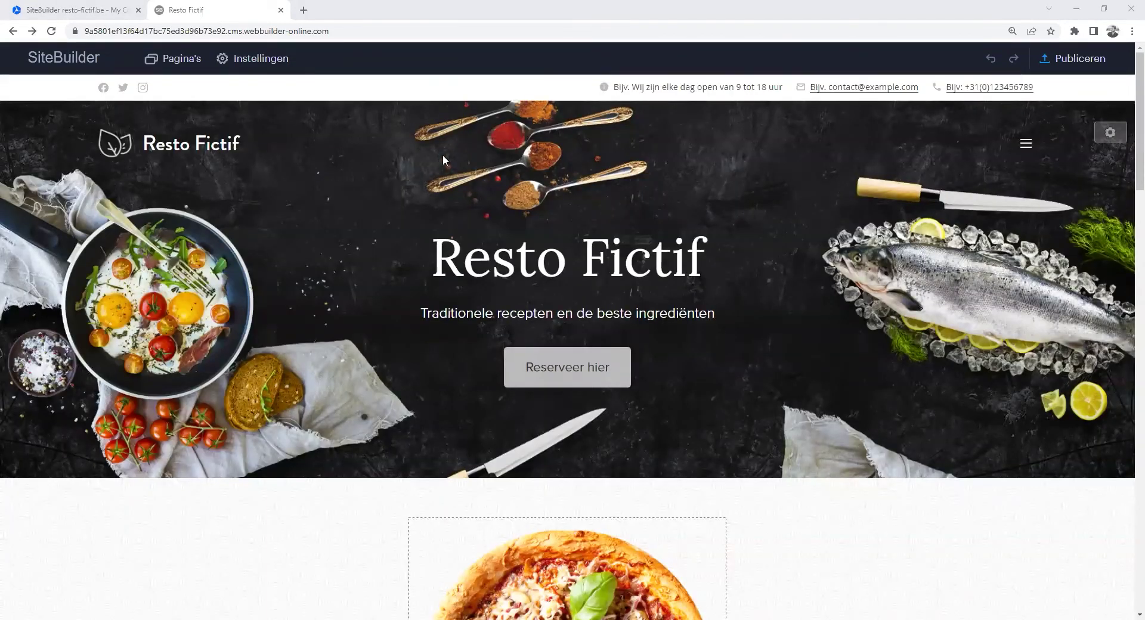
left_click(260, 60)
left_click(385, 252)
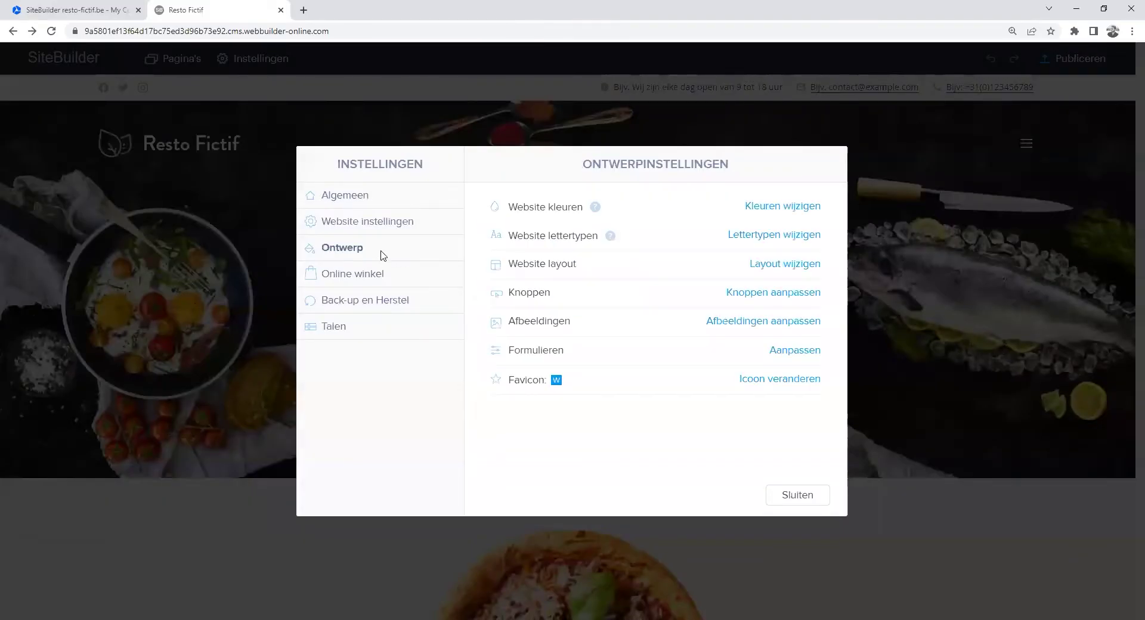
left_click(795, 292)
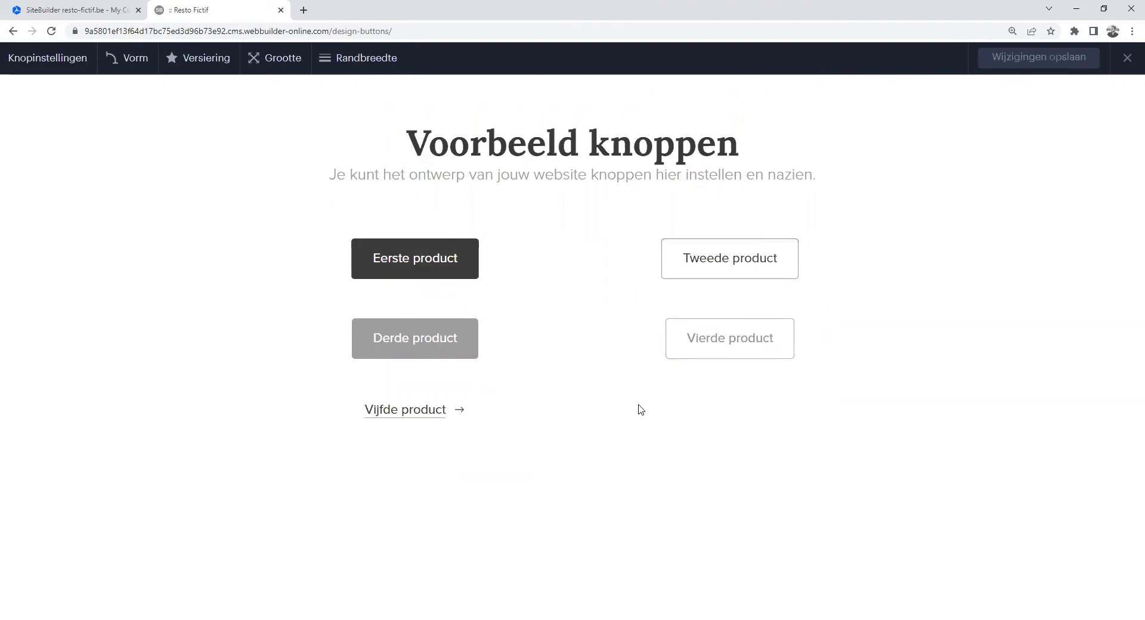
left_click(281, 60)
left_click(285, 119)
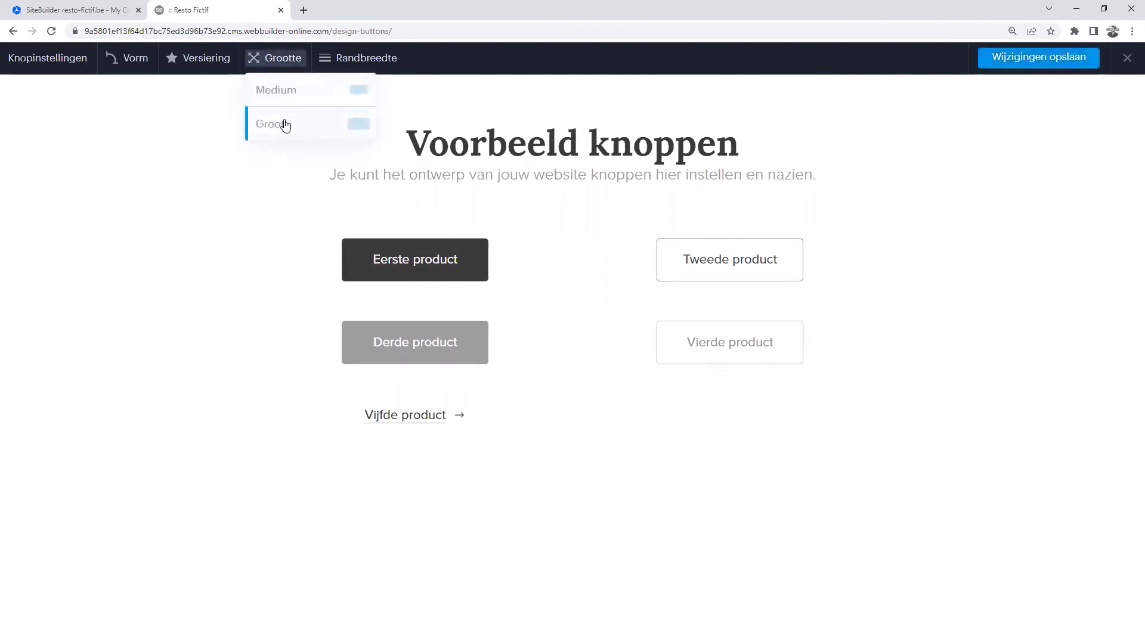
left_click(1027, 57)
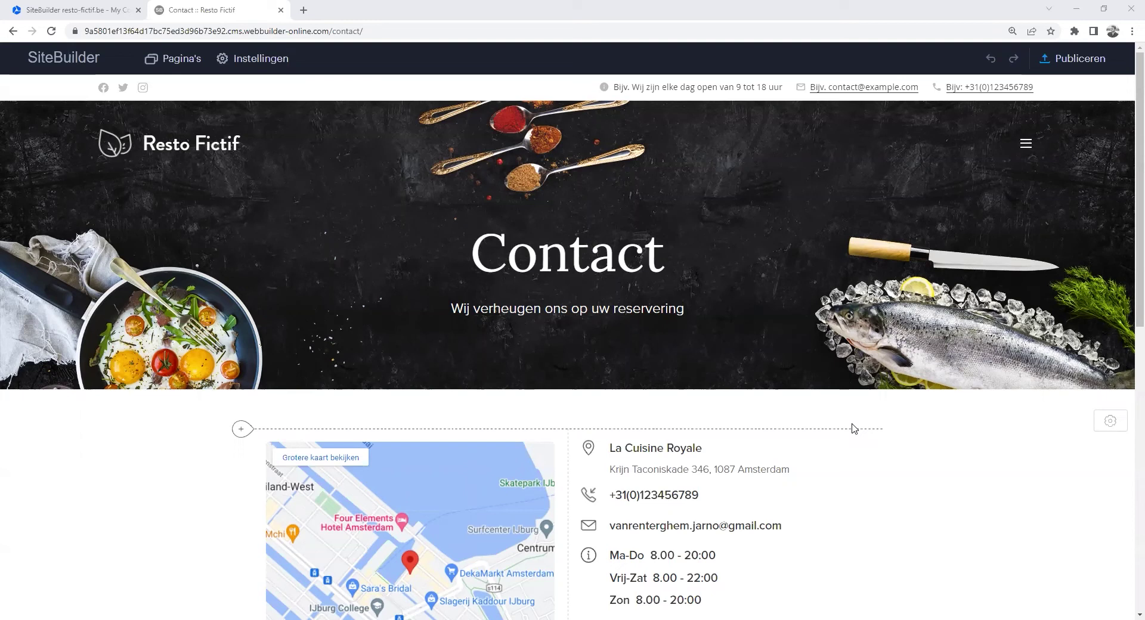
scroll(854, 428, "down", 3)
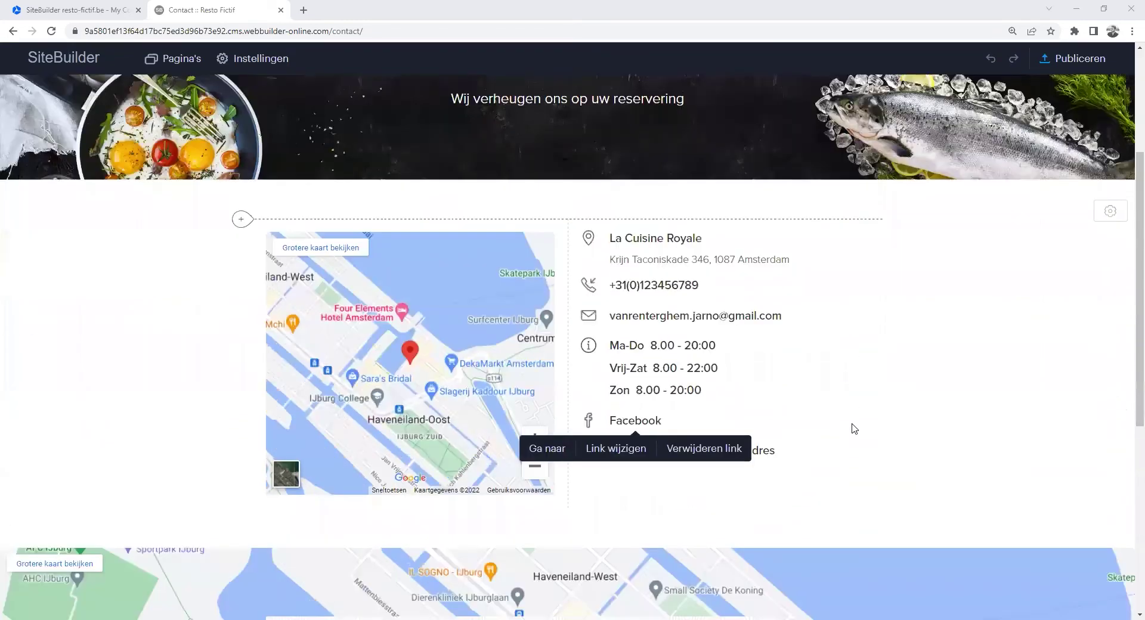
scroll(571, 428, "down", 2)
left_click(568, 425)
scroll(841, 307, "down", 2)
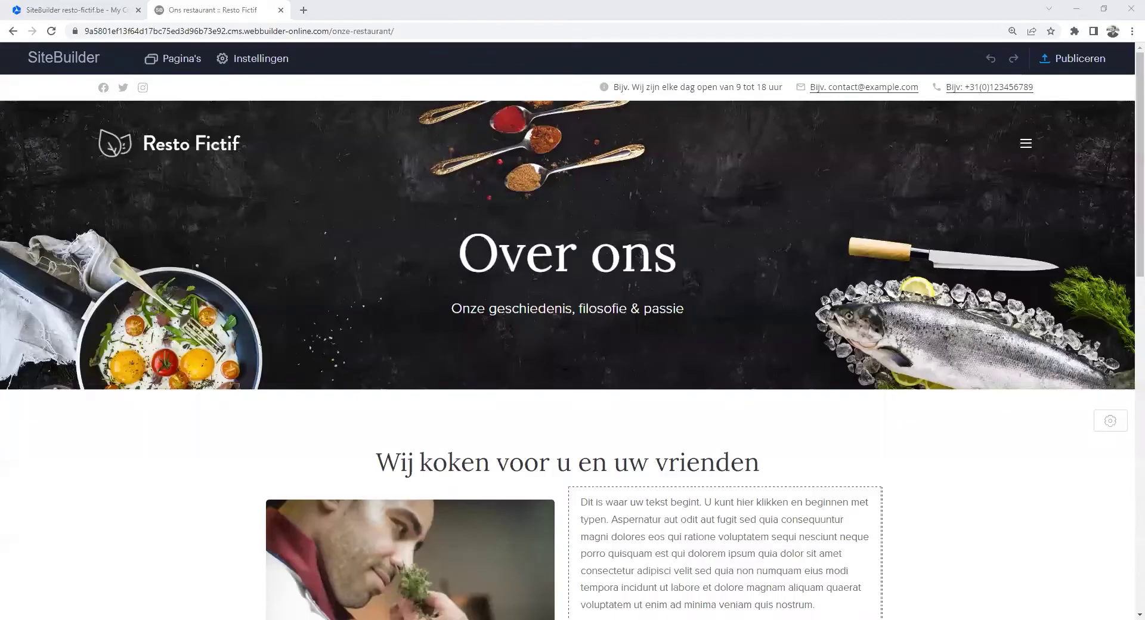
Step: Add a Diensten section directly below the three restaurant photos on the Ons restaurant page
scroll(865, 428, "down", 3)
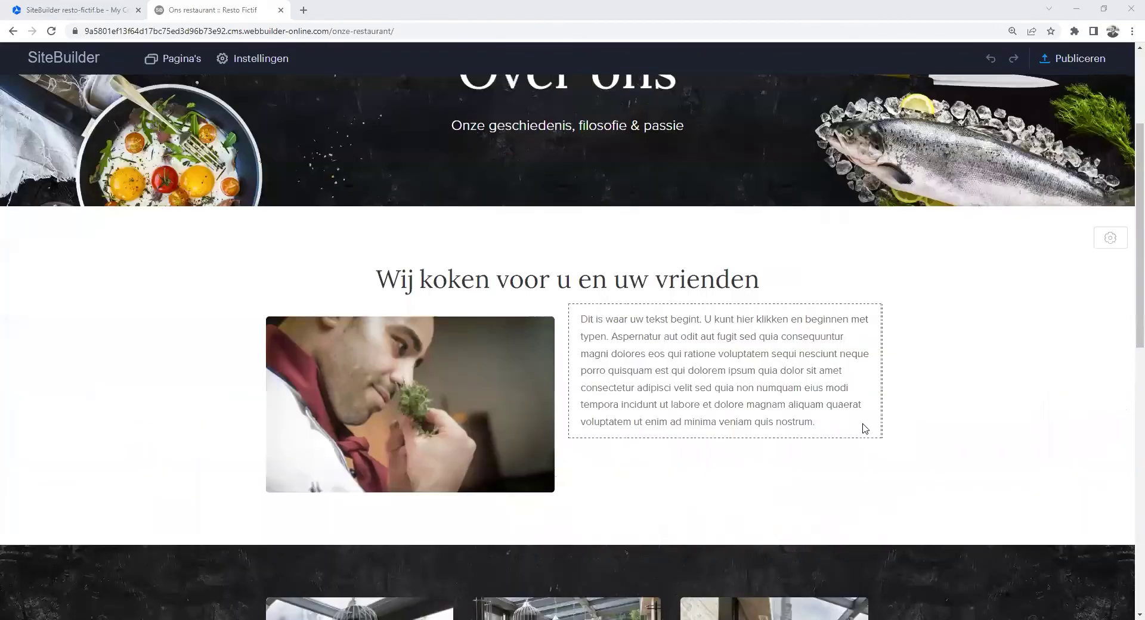
scroll(865, 428, "down", 7)
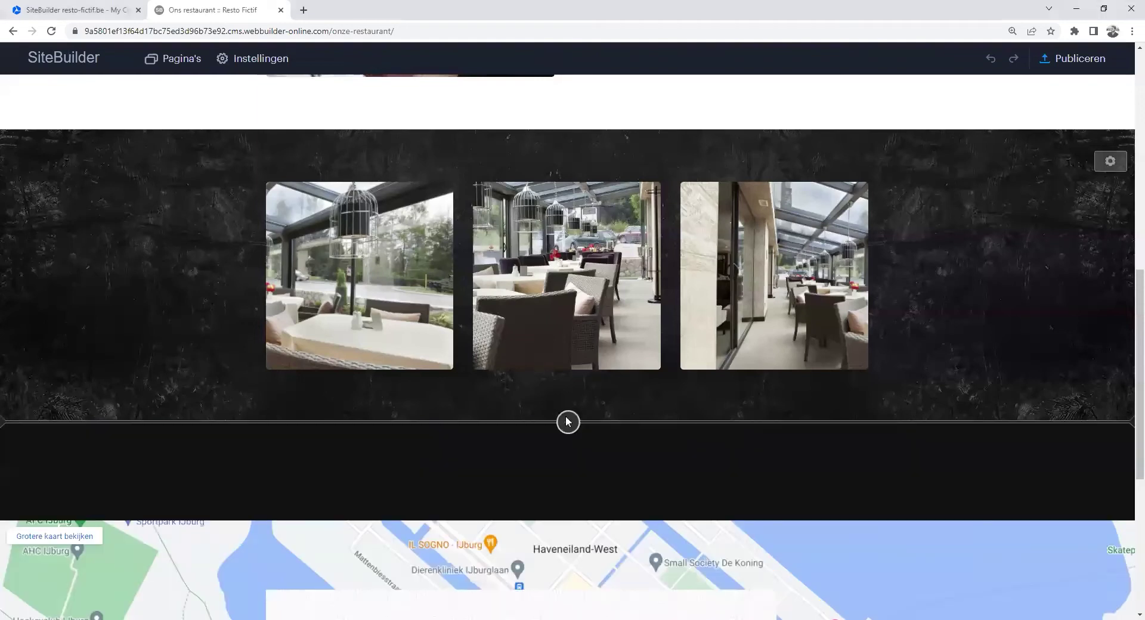
left_click(567, 422)
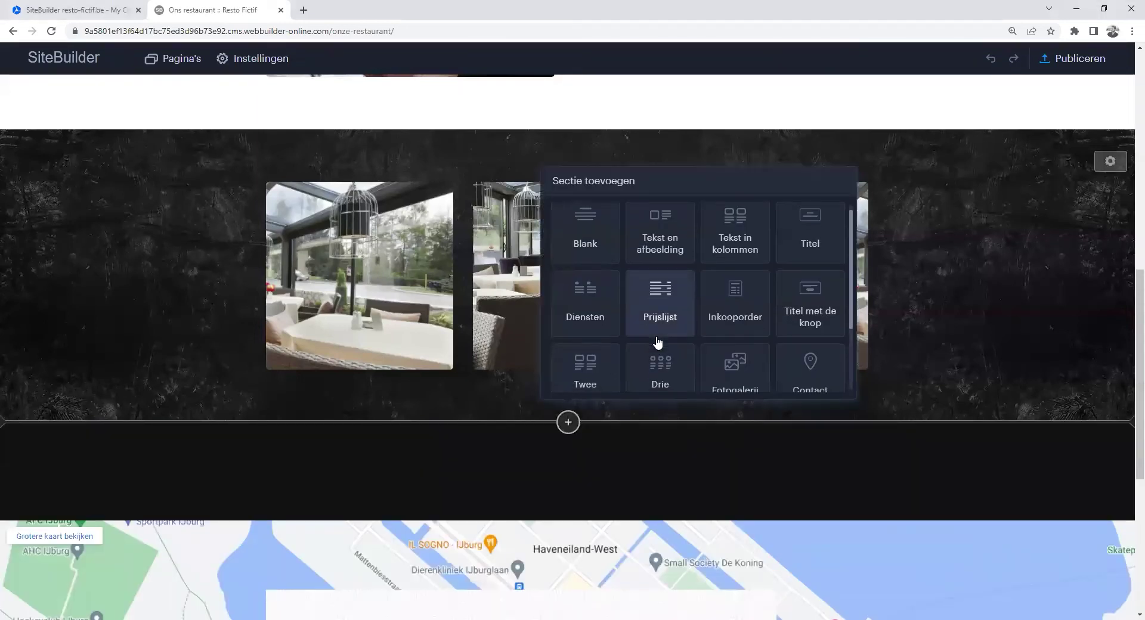
left_click(599, 307)
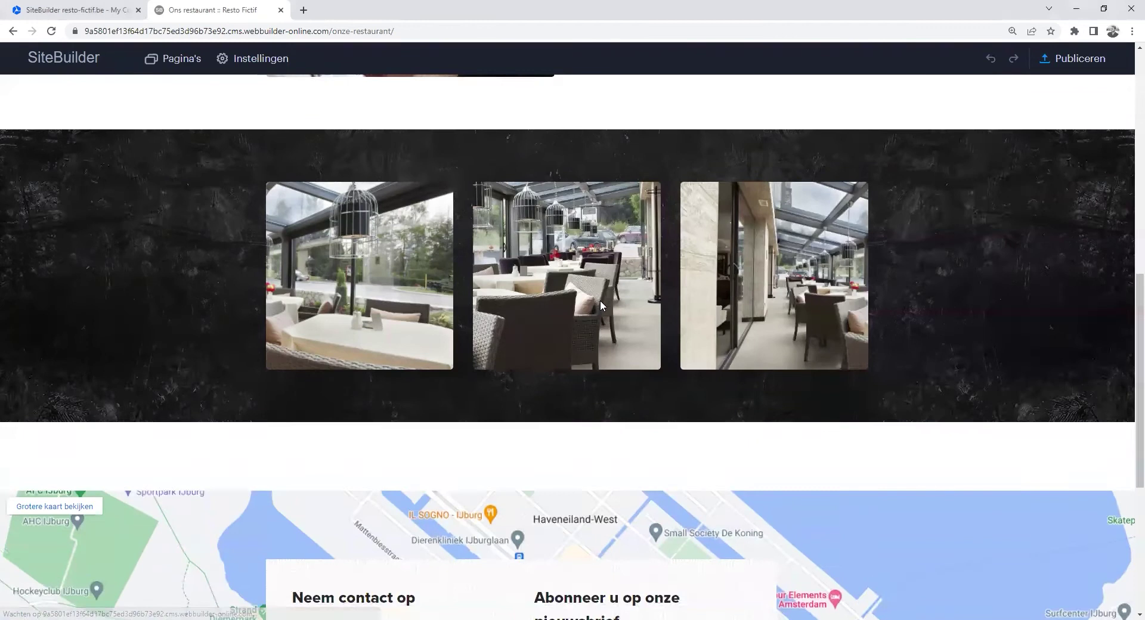
scroll(601, 306, "up", 2)
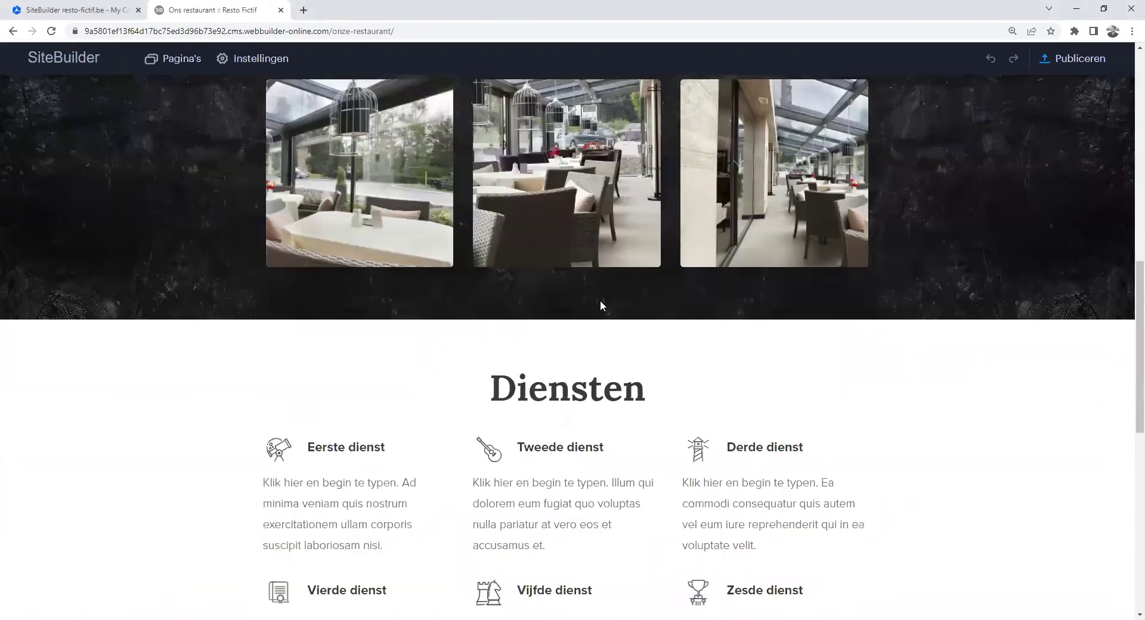
scroll(601, 306, "up", 6)
scroll(609, 408, "up", 1)
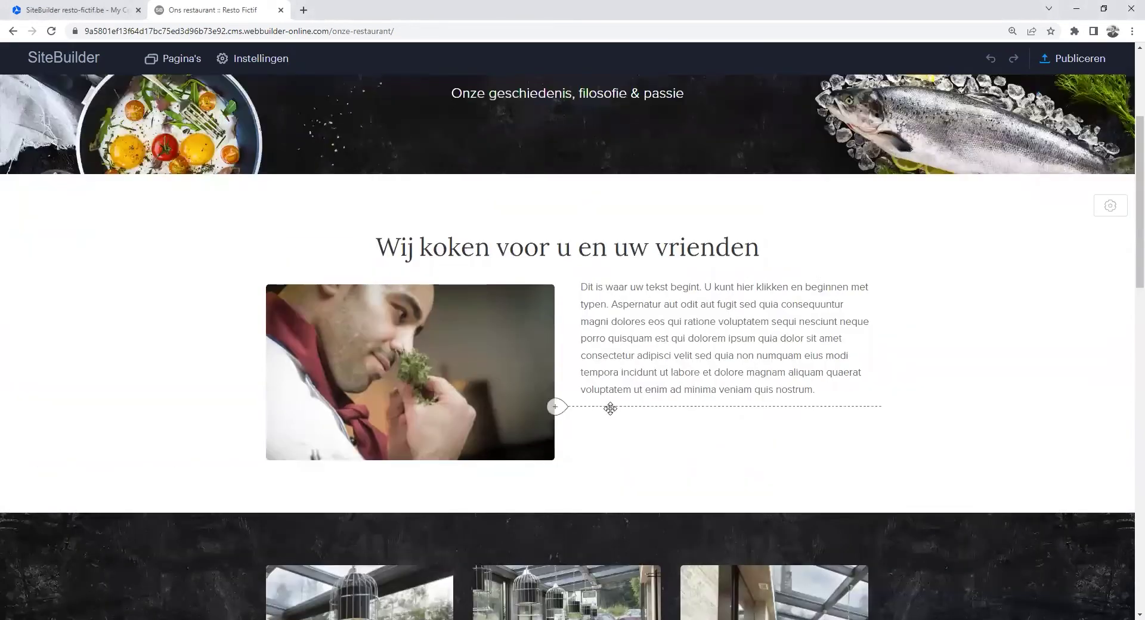
left_click(556, 408)
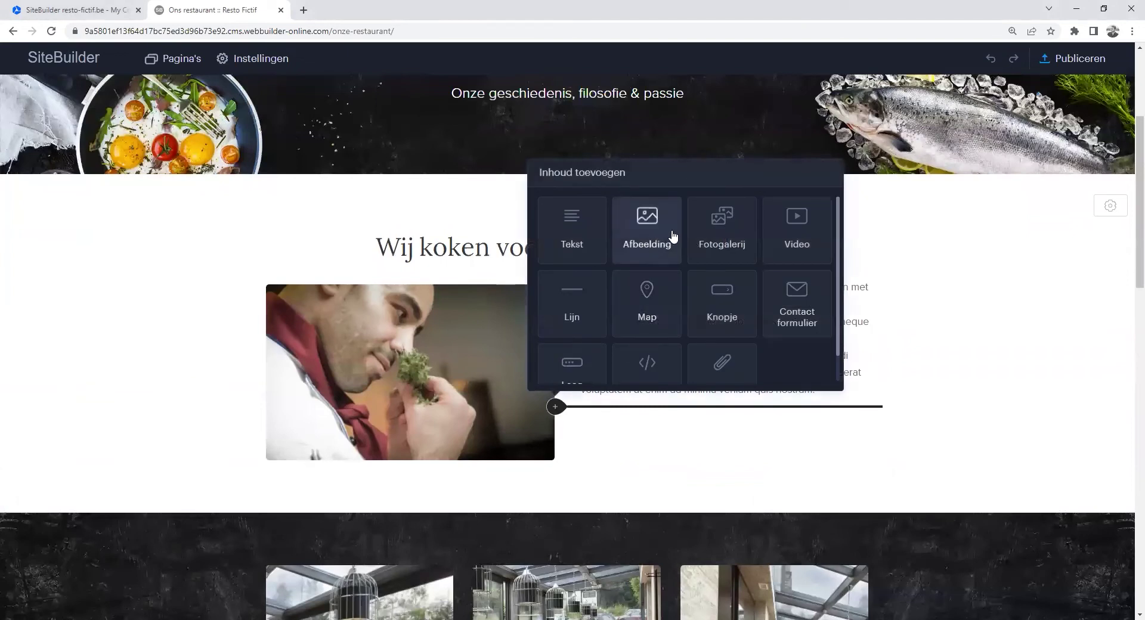
left_click(796, 232)
left_click(587, 335)
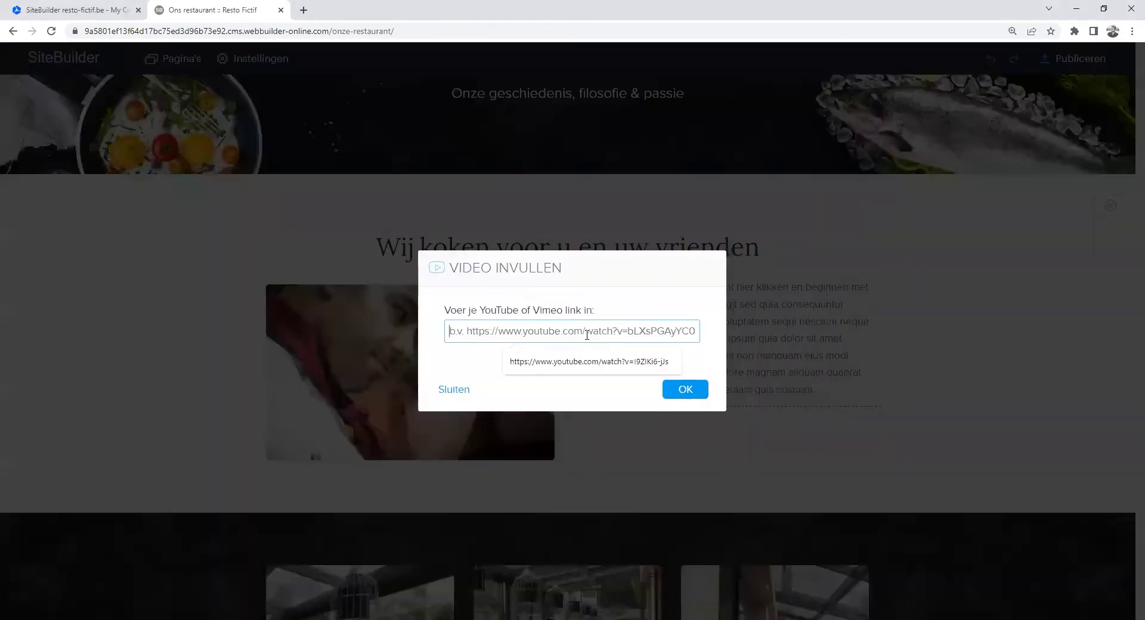
key("Down")
key("Return")
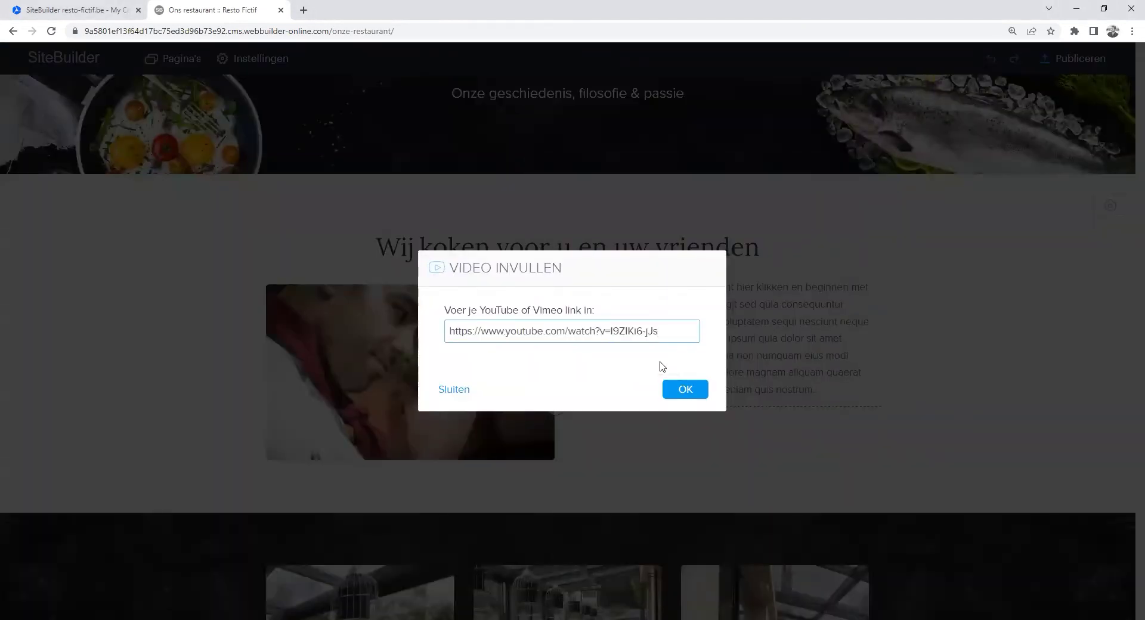
left_click(684, 392)
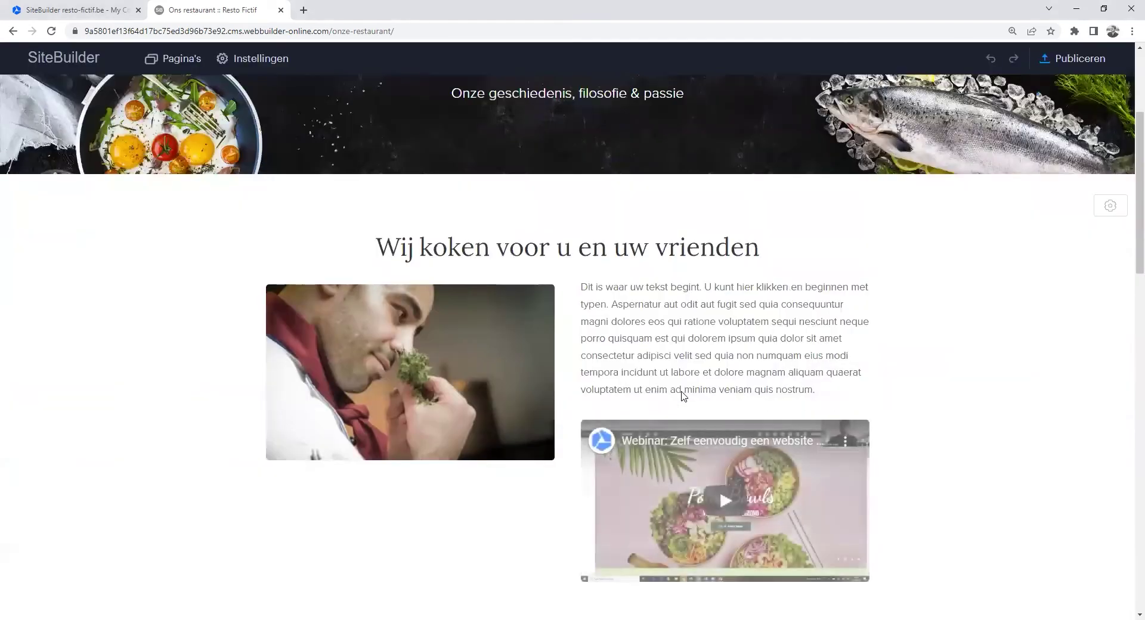
Step: Delete the chef photo under the Wij koken voor u en uw vrienden heading and move the video to the left of the text
left_click(496, 346)
left_click(445, 251)
left_click(429, 250)
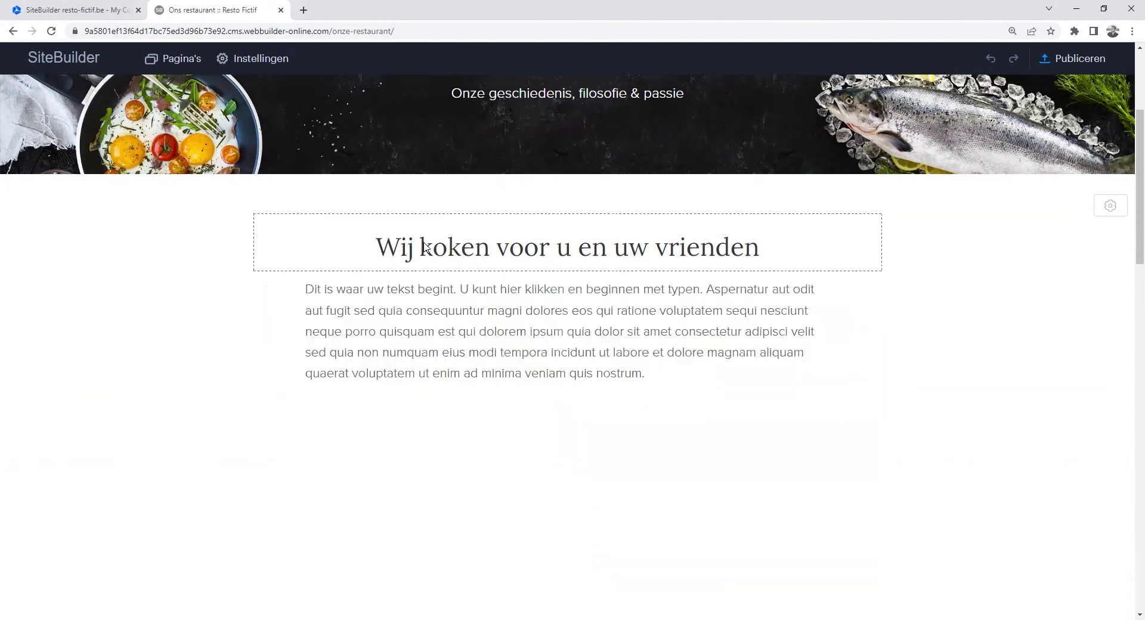
scroll(600, 371, "down", 1)
left_click(585, 397)
left_click_drag(584, 397, 326, 262)
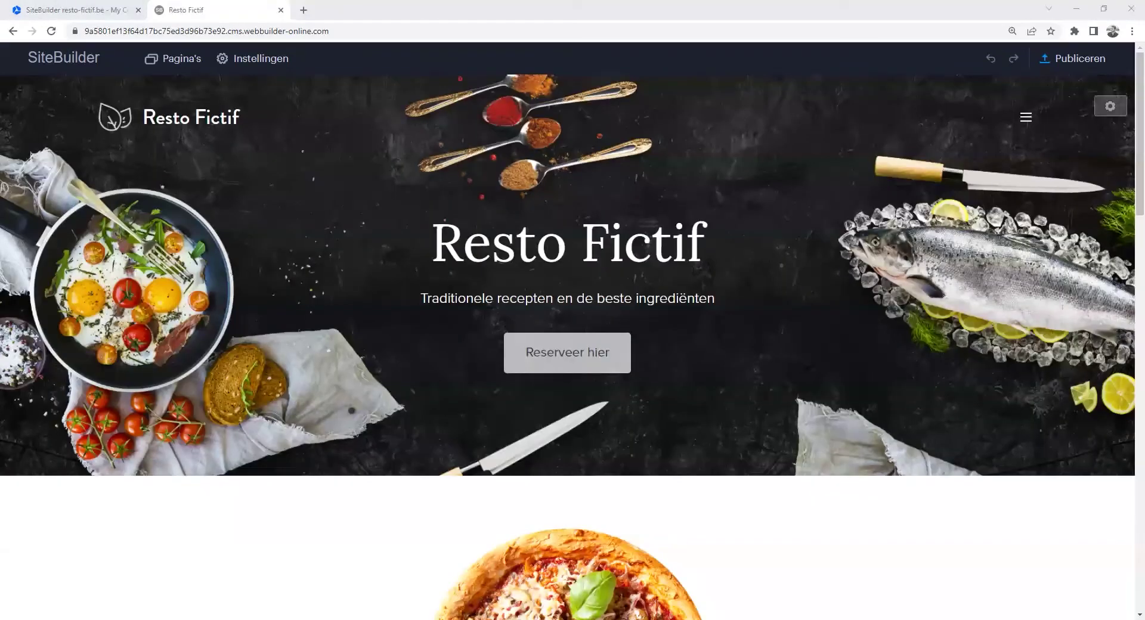
Step: Turn on Social Media and Contactgegevens in the home page header's additional panel settings
left_click(1111, 107)
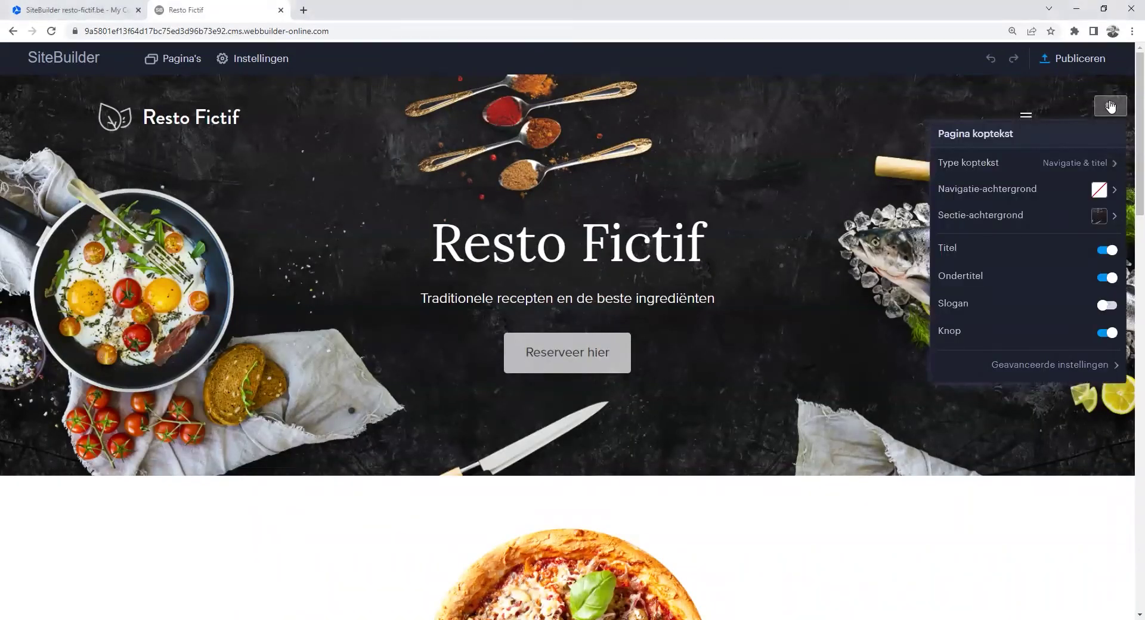
left_click(1047, 364)
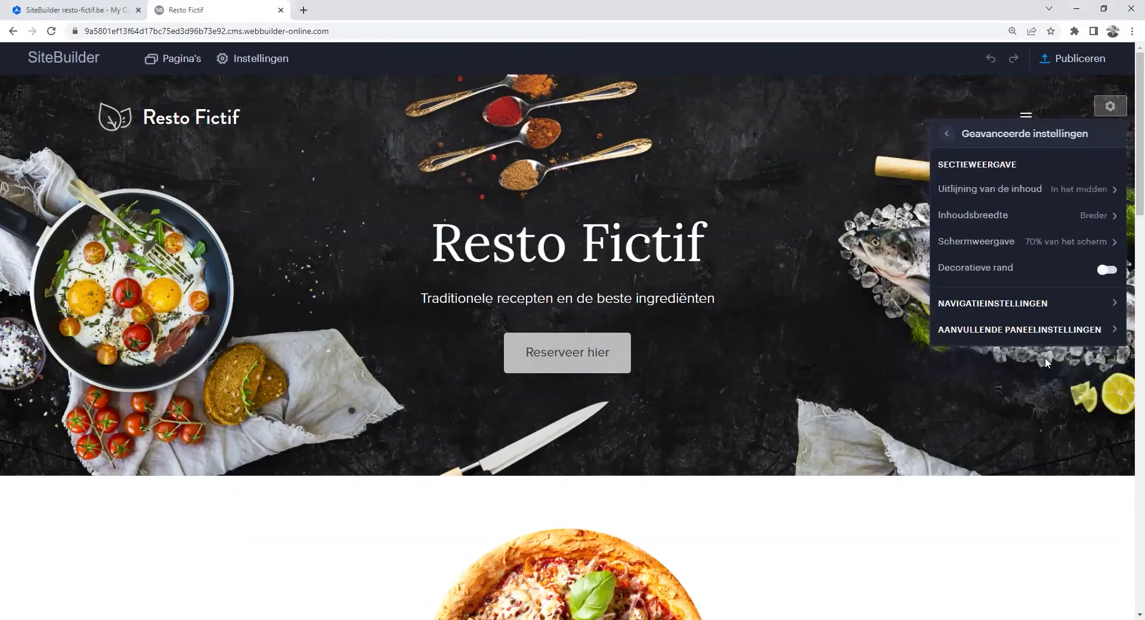
left_click(1029, 330)
left_click(1106, 220)
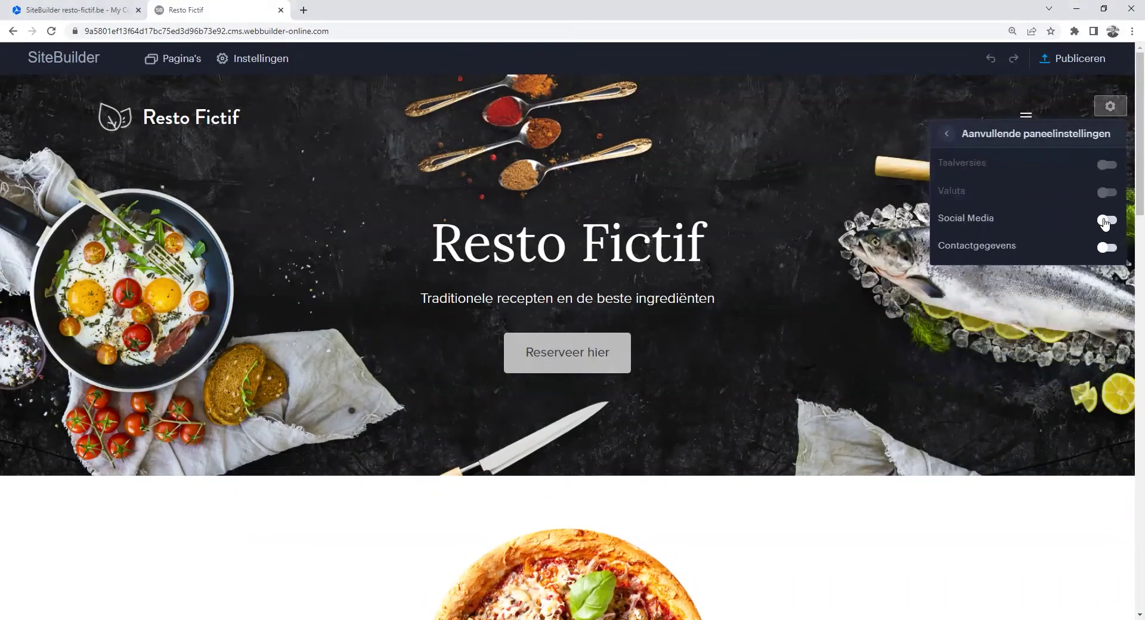
left_click(1108, 249)
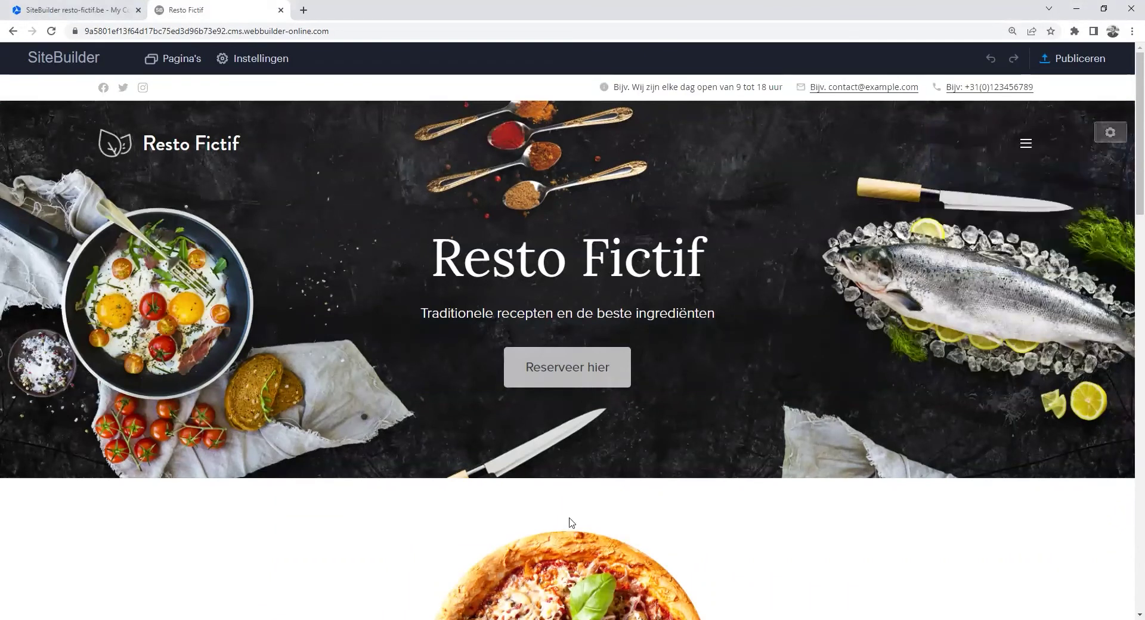
Step: Examine the header's additional panel options and its contact information fields for short message, phone number and e-mail address
left_click(1107, 134)
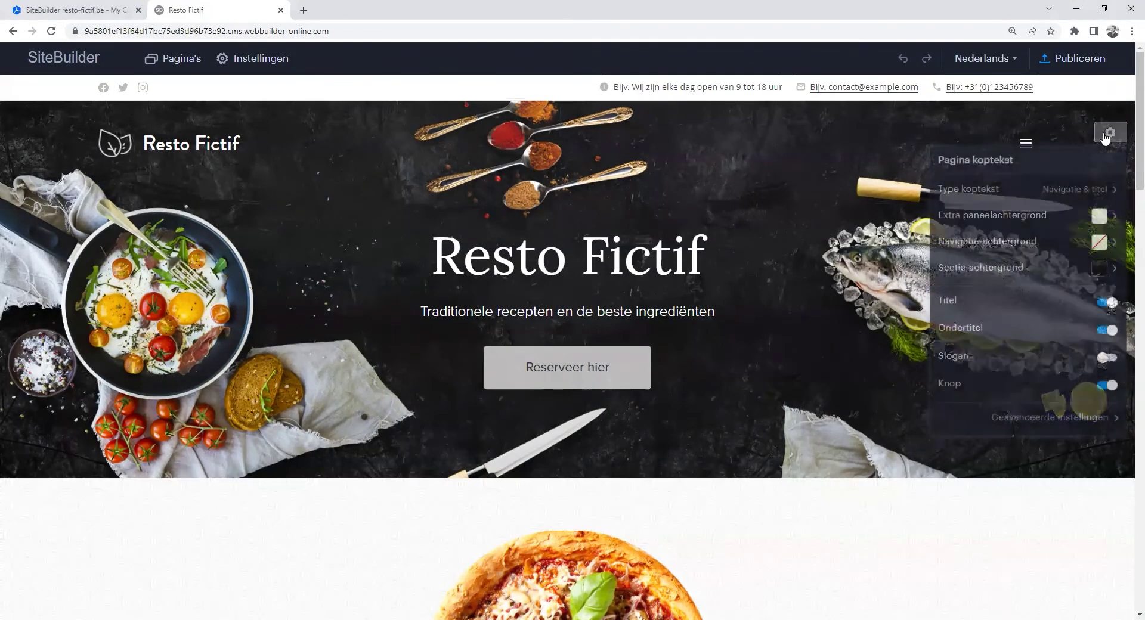
left_click(1000, 416)
left_click(987, 357)
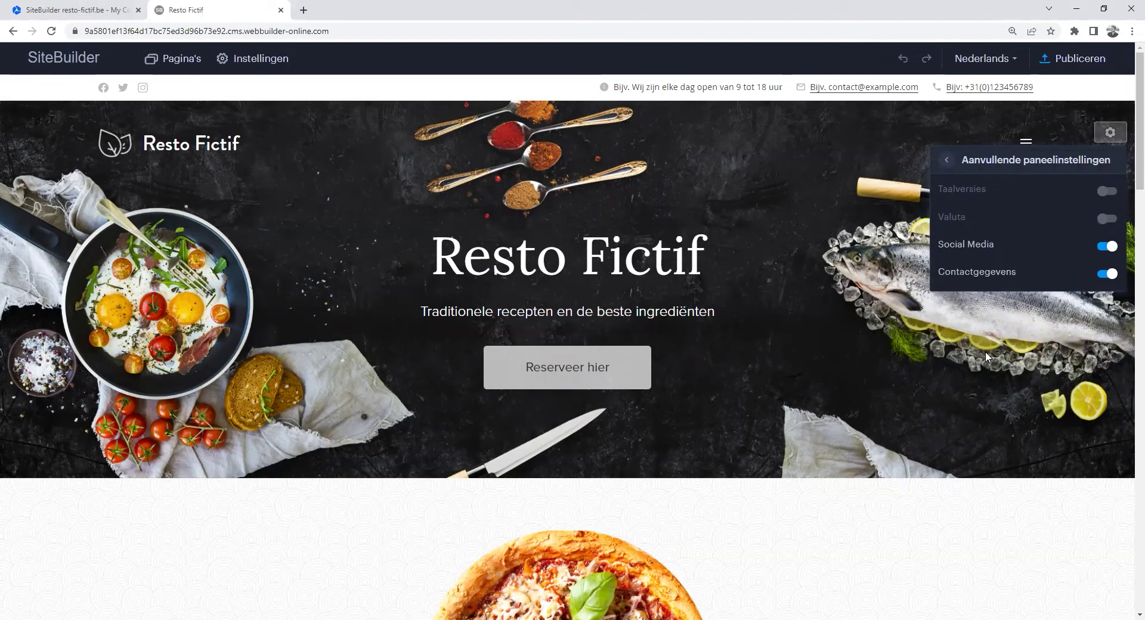
left_click(595, 120)
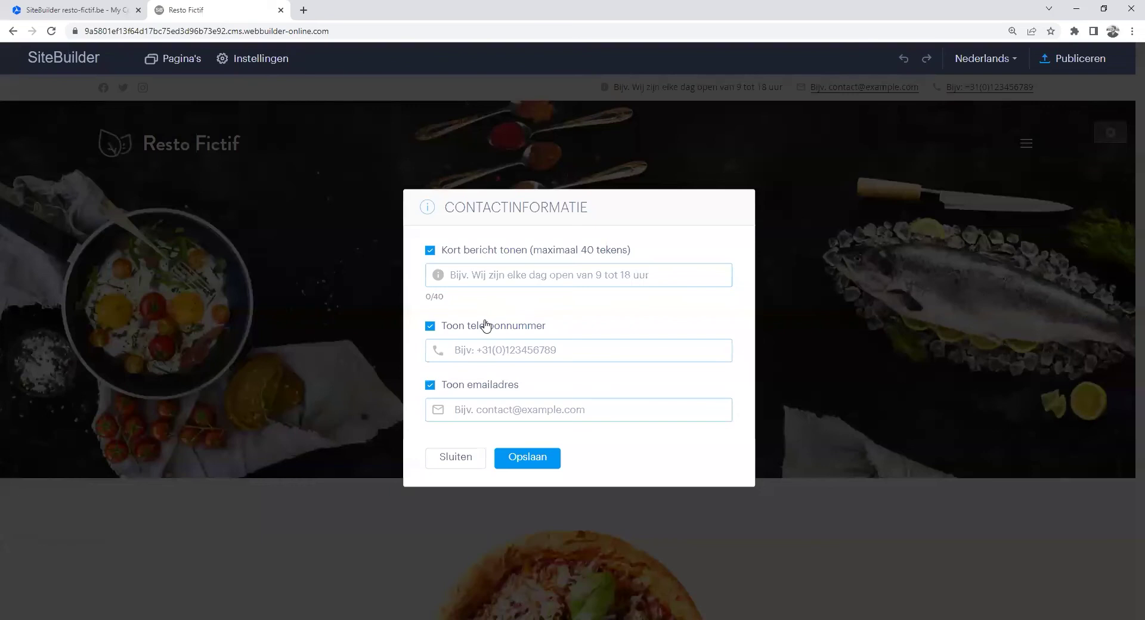
left_click(527, 459)
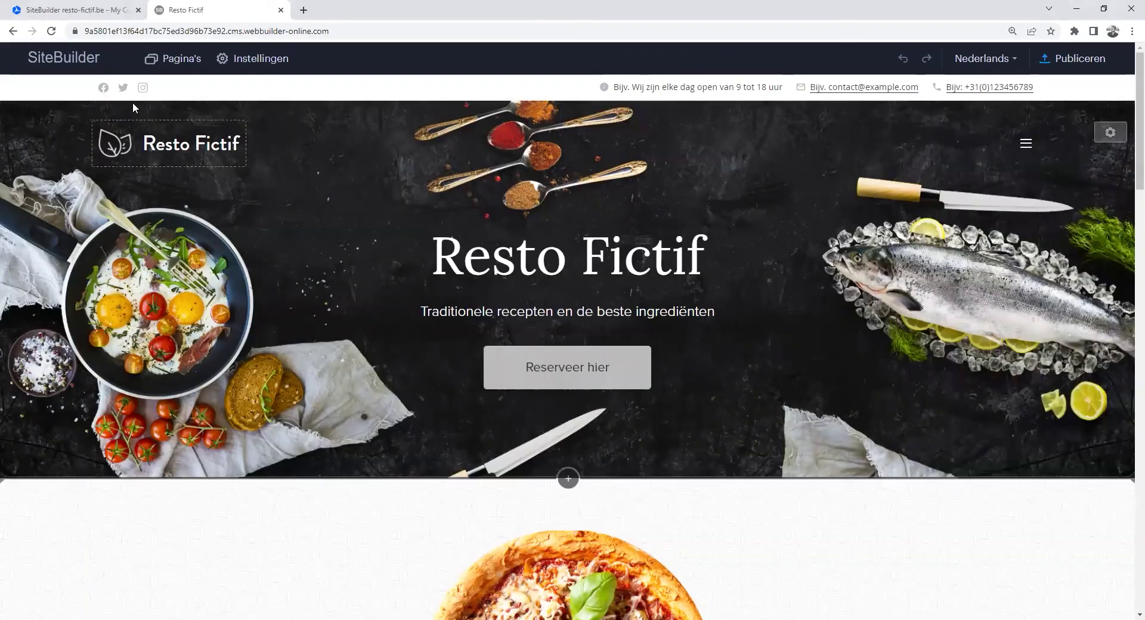
Step: Try adding another address to the header's Facebook, Twitter and Instagram social media links
left_click(123, 114)
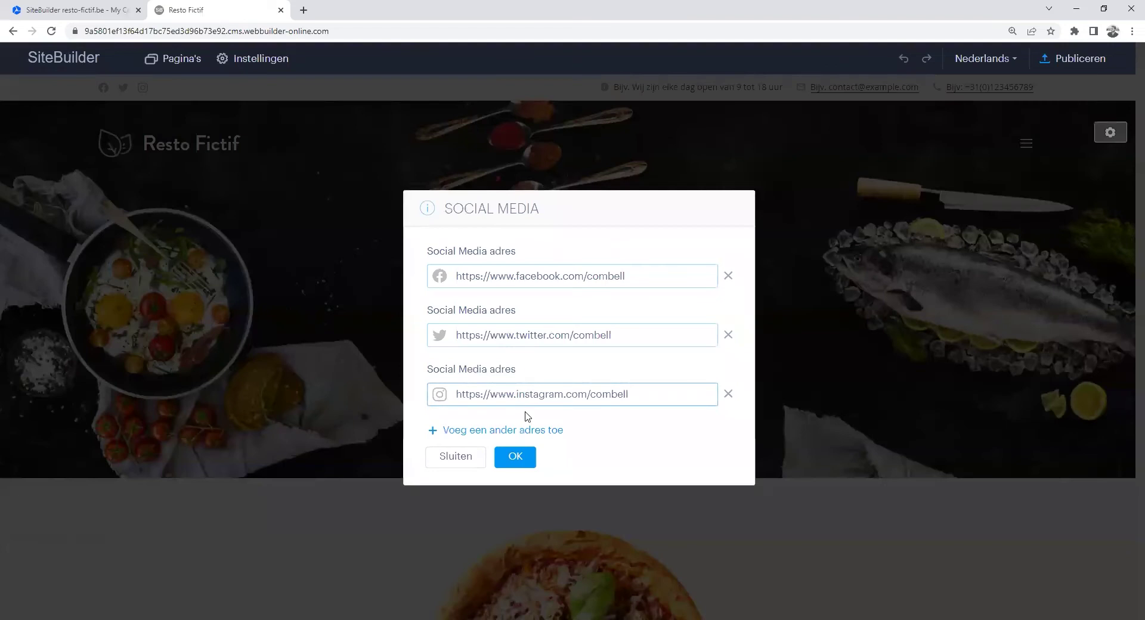
left_click(495, 430)
left_click(511, 467)
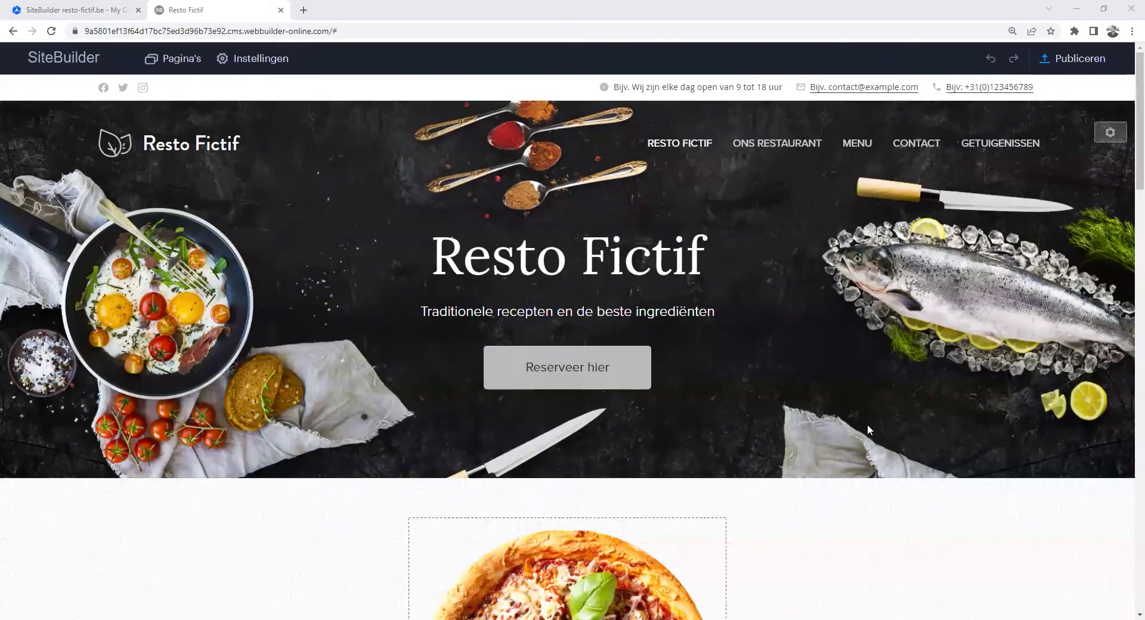
Step: Add a new page to the website from the Blog template and name it Tips
left_click(178, 59)
left_click(818, 171)
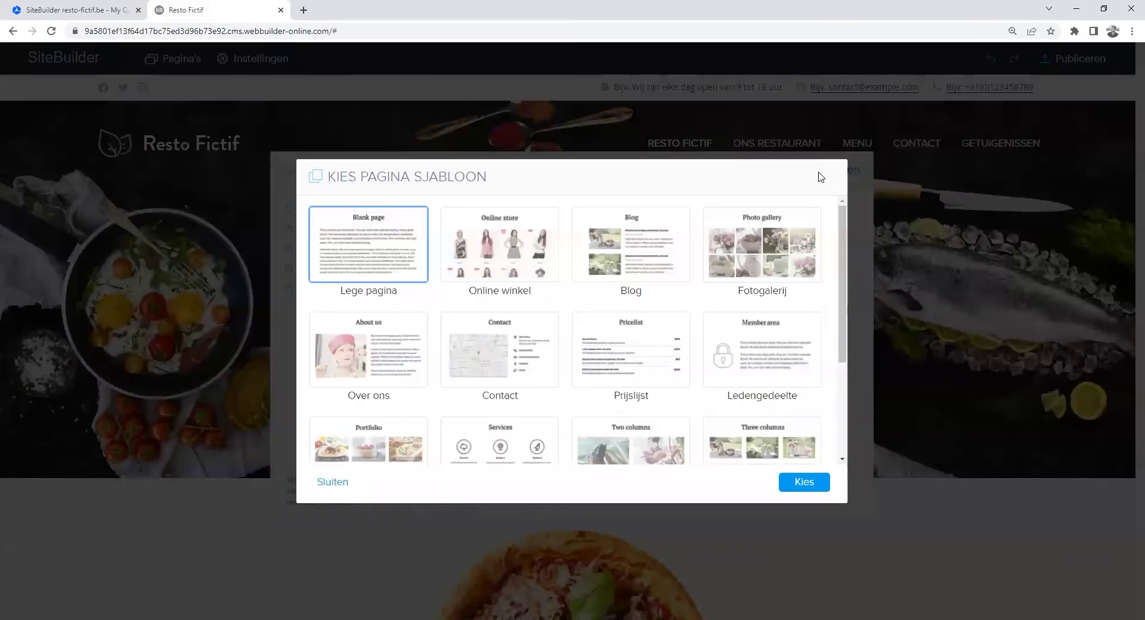
left_click(647, 232)
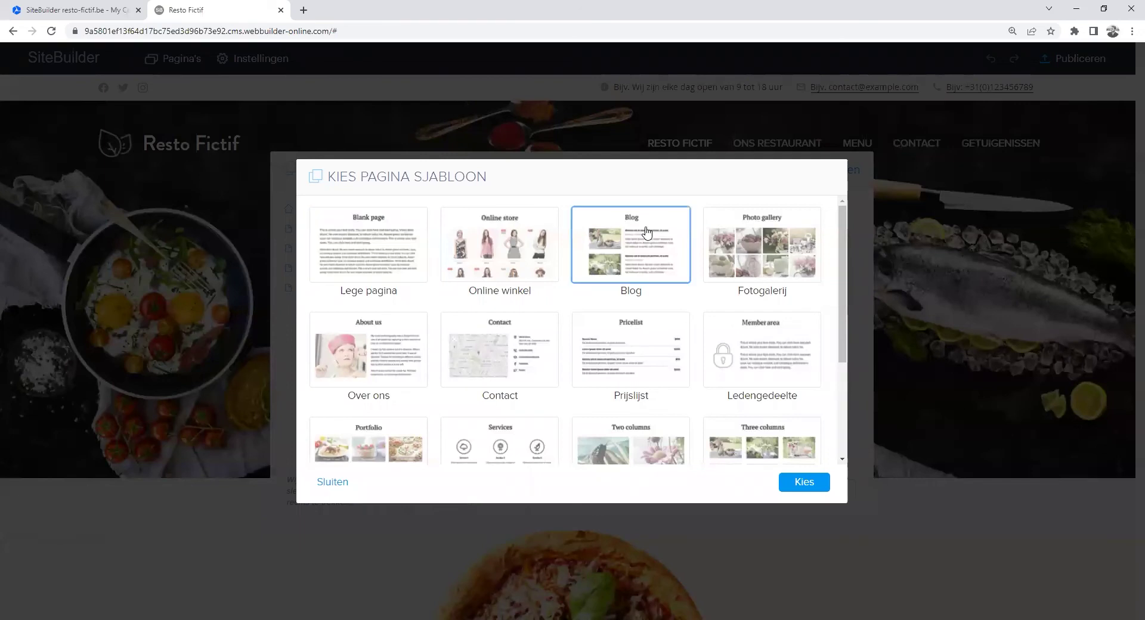
left_click(806, 482)
key("BackSpace")
key("BackSpace")
key("BackSpace")
key("BackSpace")
type("Tips")
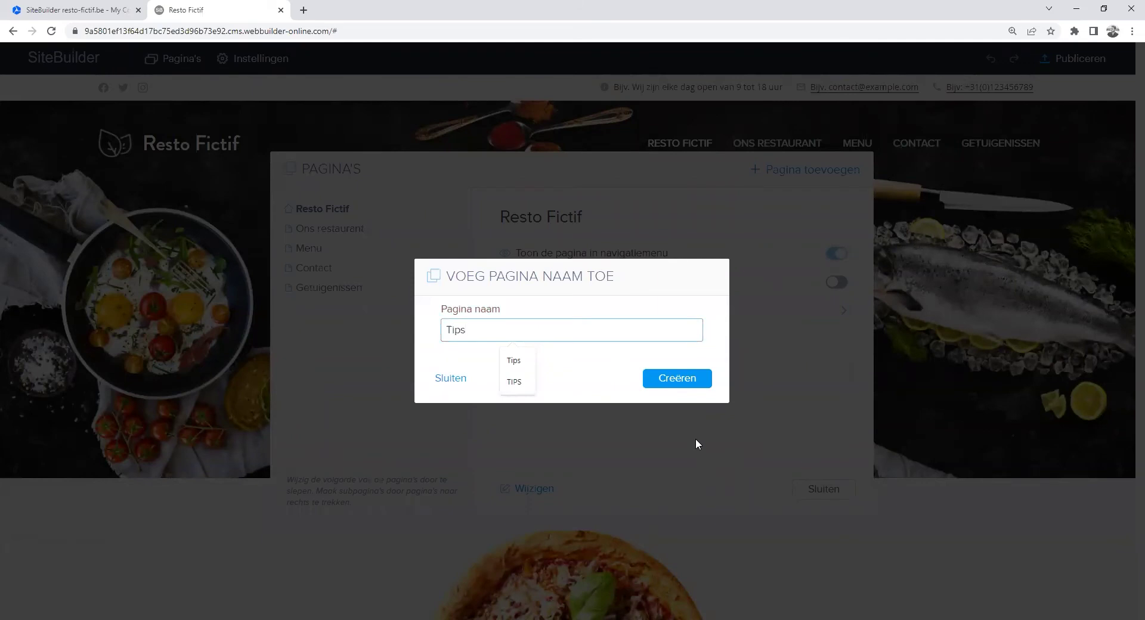
left_click(674, 381)
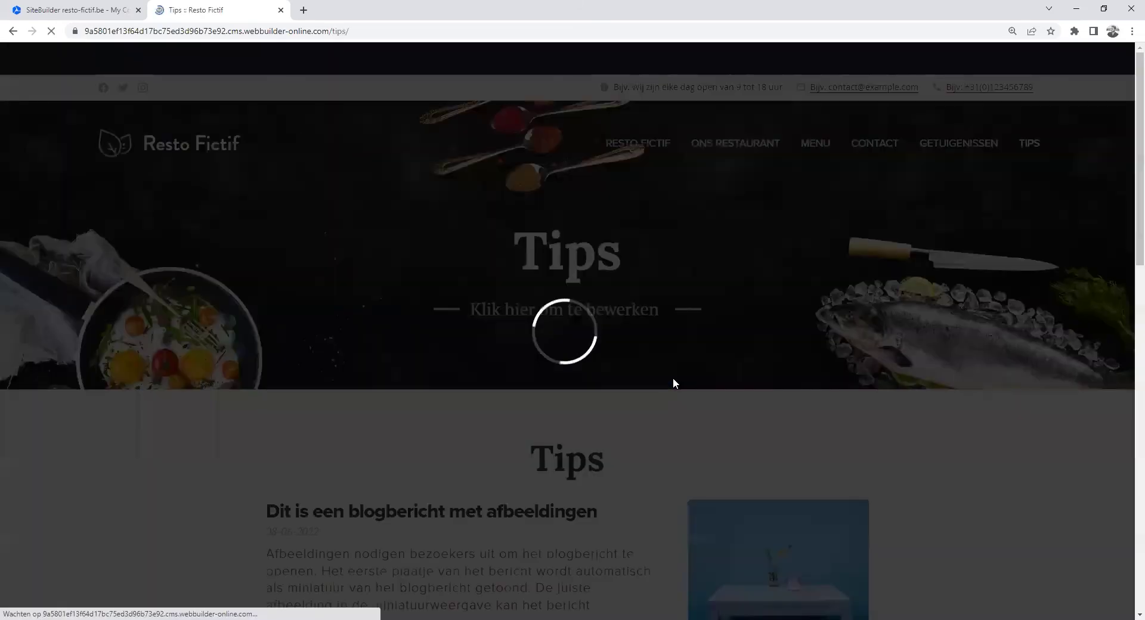
scroll(674, 382, "down", 3)
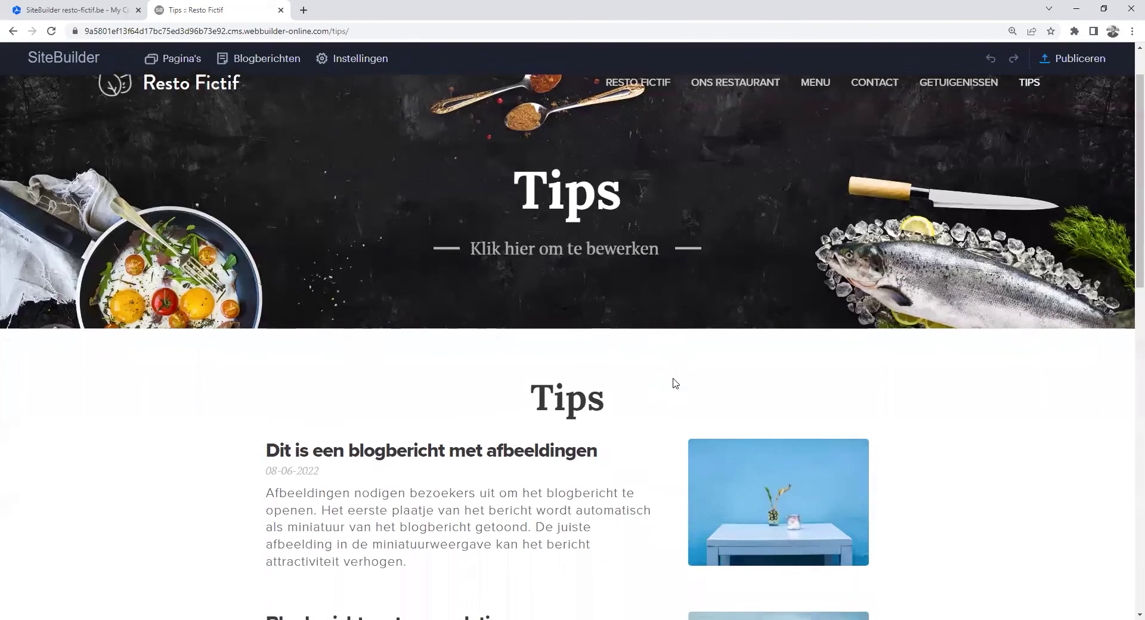
Step: Set the Tips page's blog post list to the style with a large image beneath each post title and date
scroll(674, 382, "down", 4)
scroll(674, 382, "up", 2)
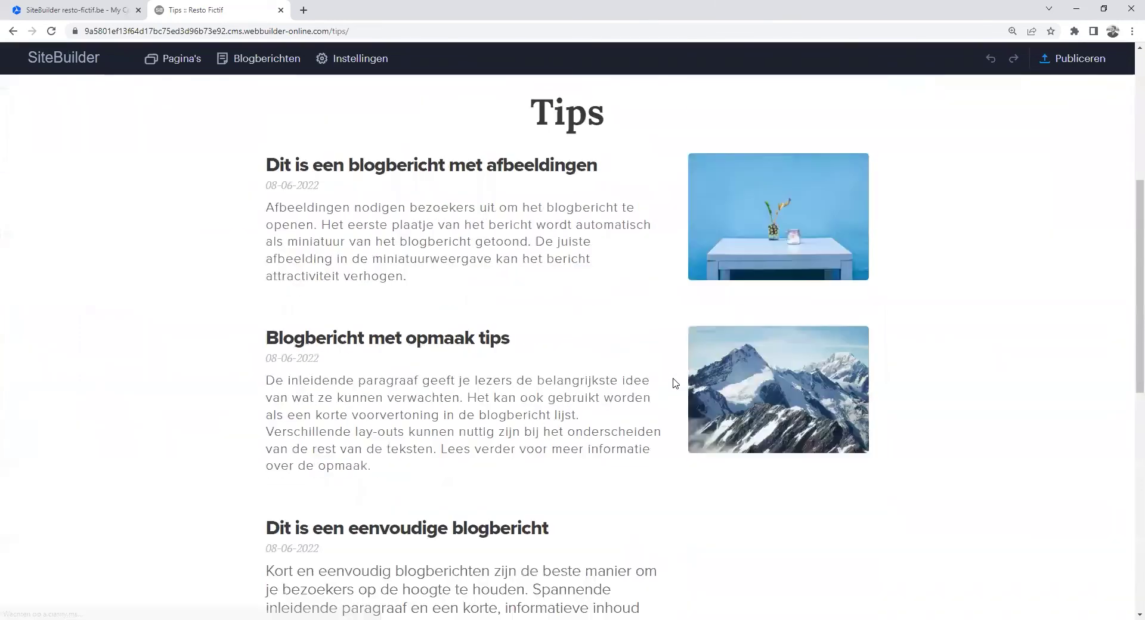
scroll(585, 481, "up", 3)
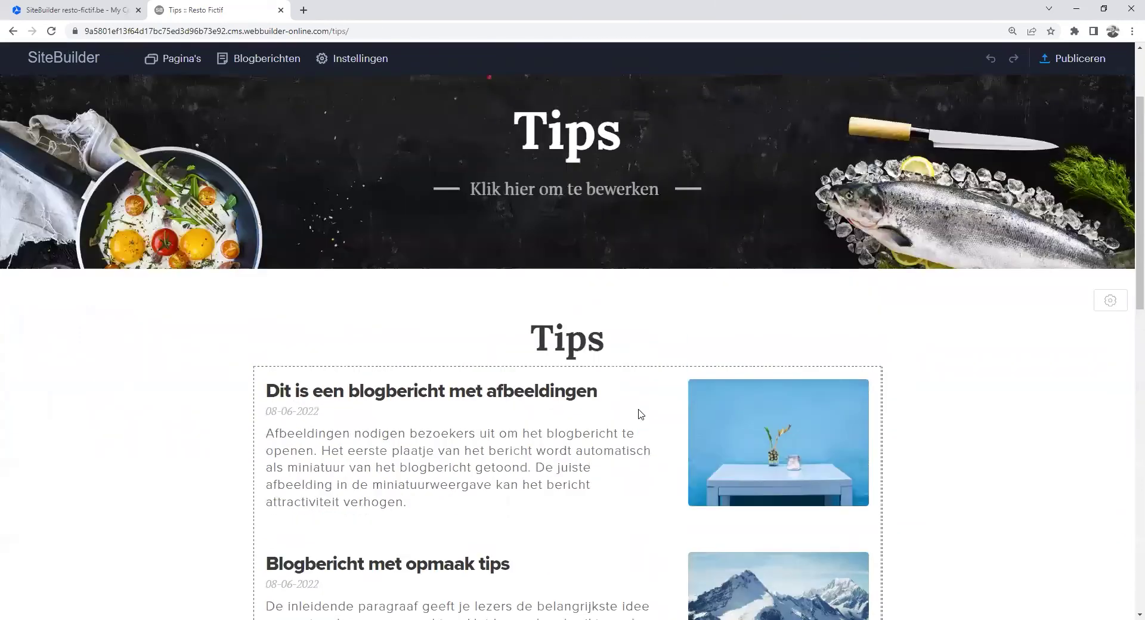
mouse_move(665, 356)
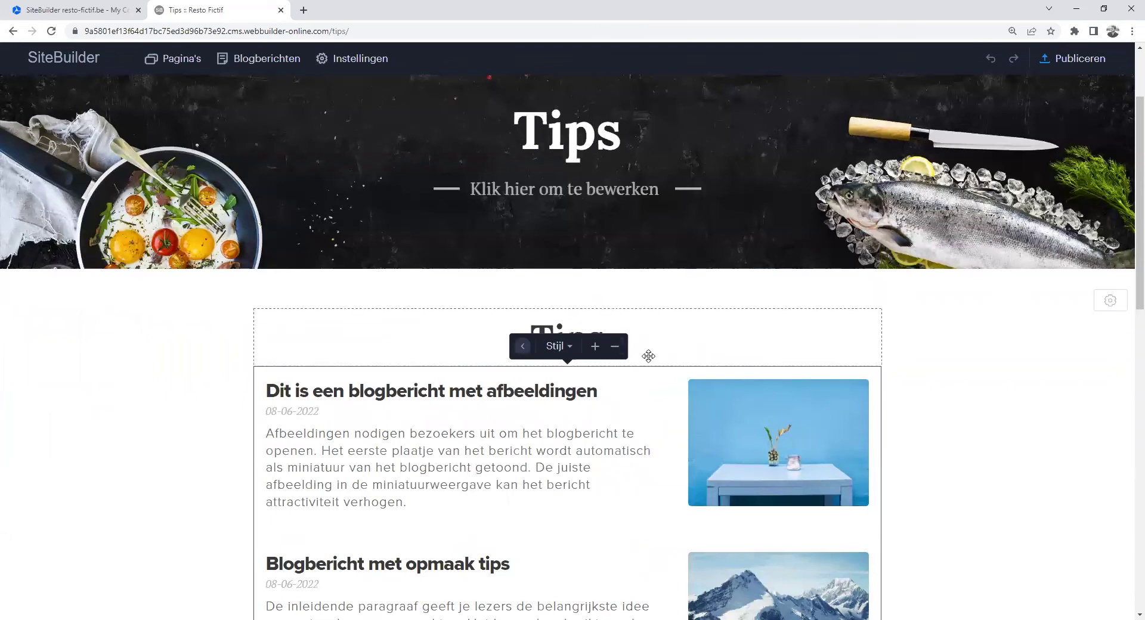
left_click(554, 346)
left_click(574, 300)
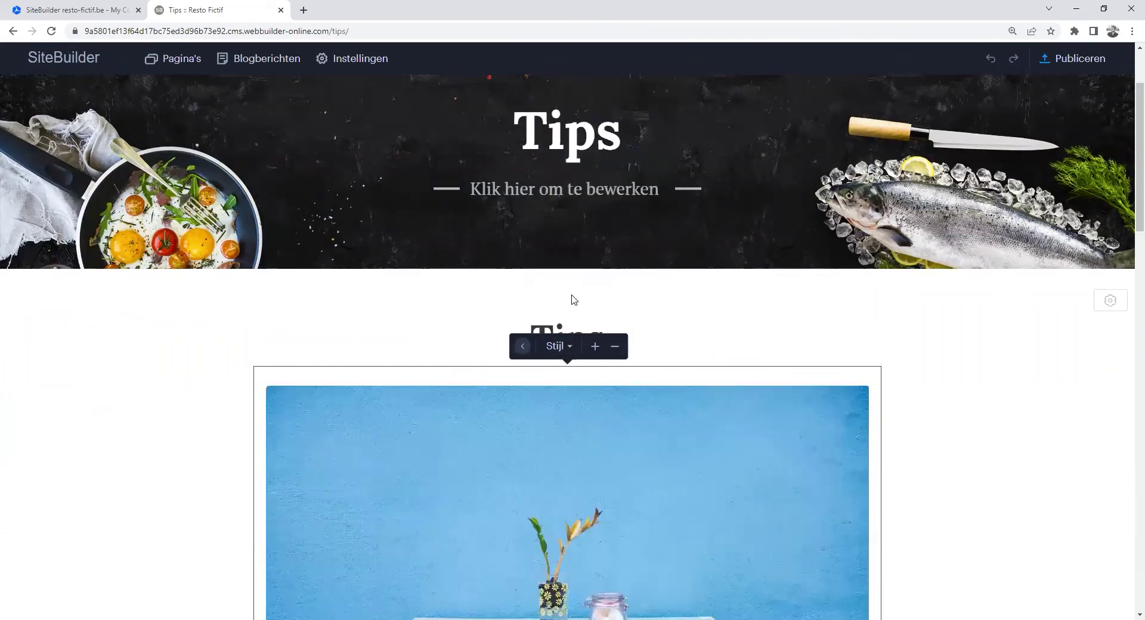
left_click(555, 346)
left_click(578, 237)
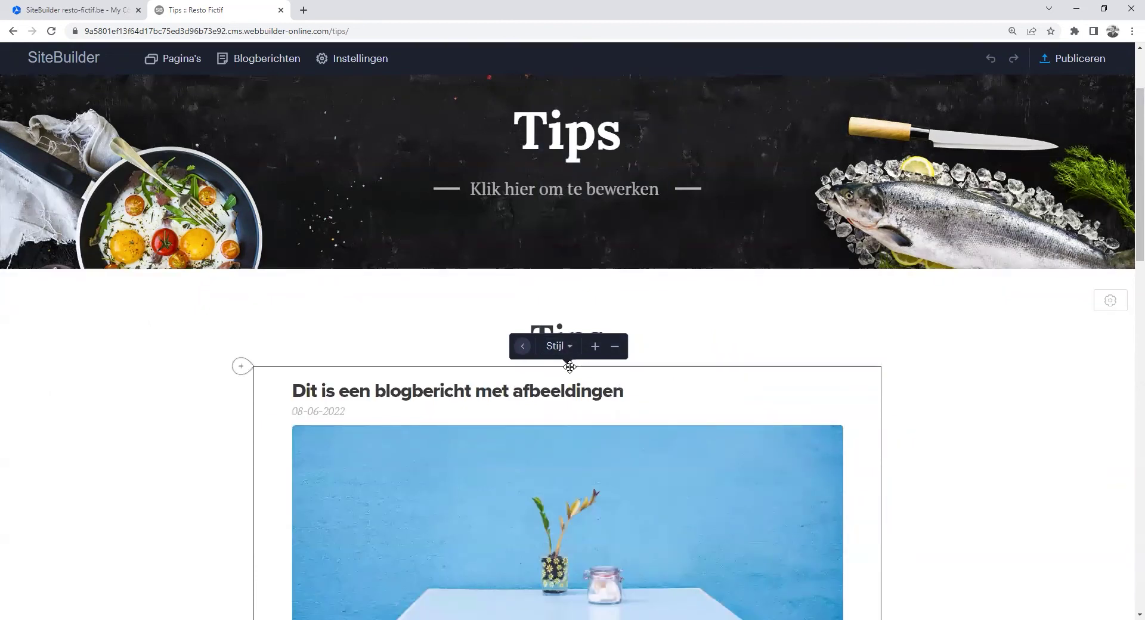
scroll(570, 367, "down", 2)
scroll(571, 373, "down", 2)
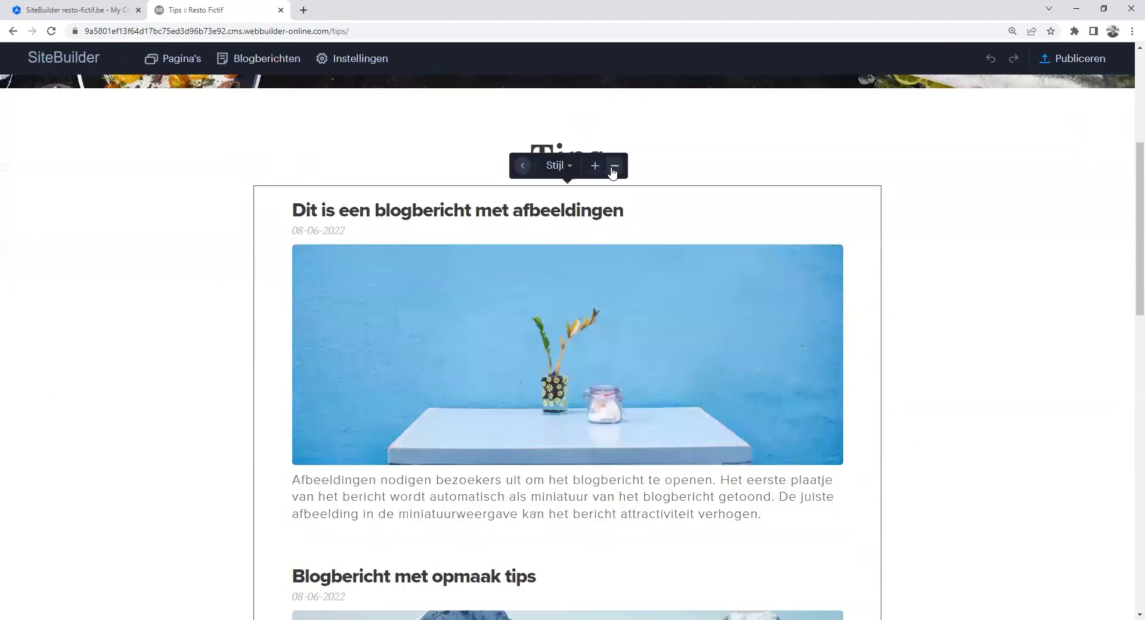
scroll(609, 169, "up", 4)
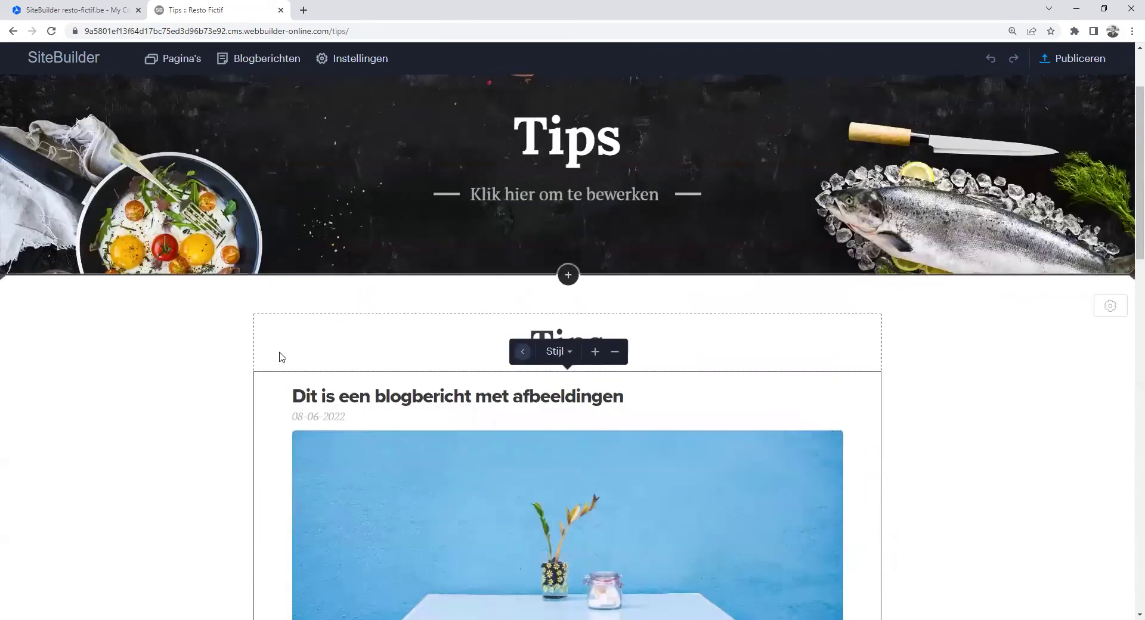
Step: Add a new blog post titled "3 lekkere restaurant in Gent" to the Tips blog
left_click(401, 365)
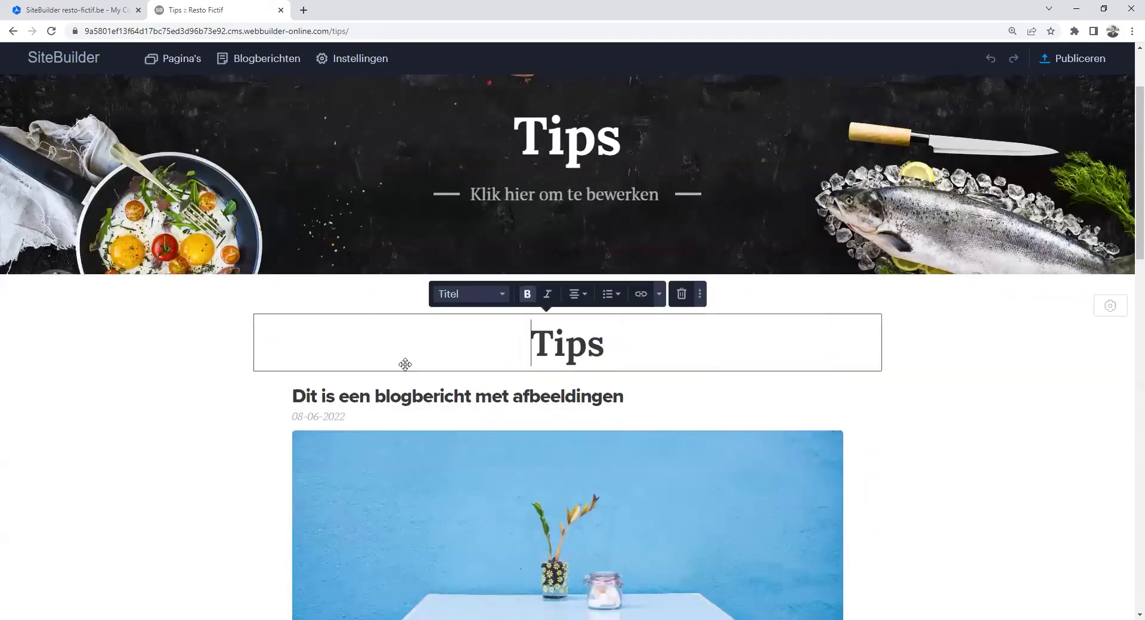
left_click(463, 409)
left_click(496, 360)
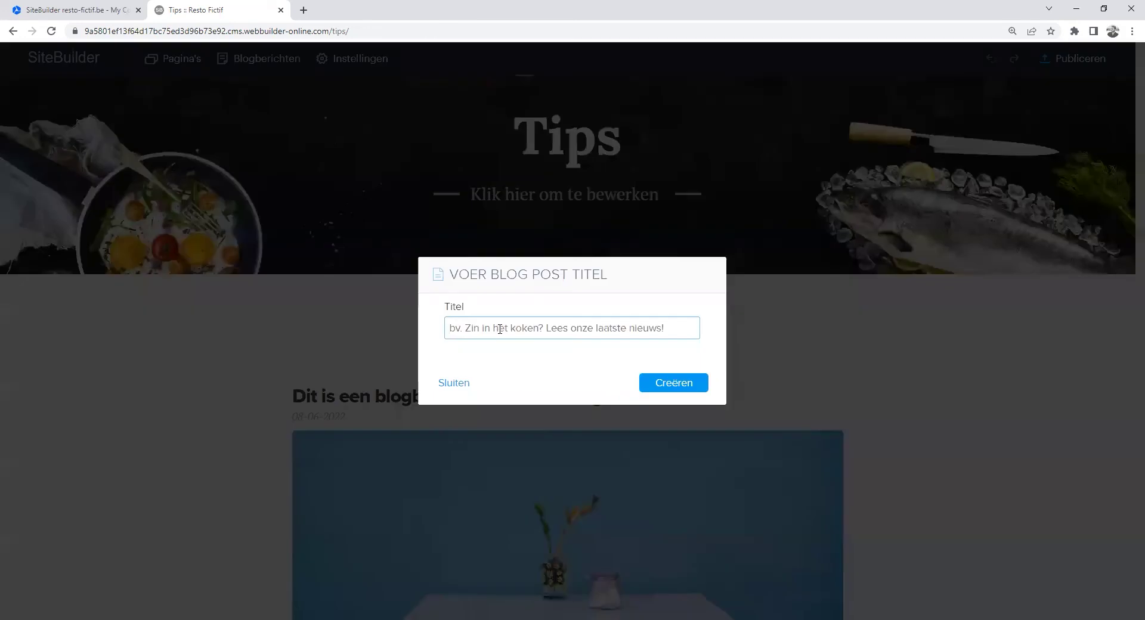
left_click(493, 327)
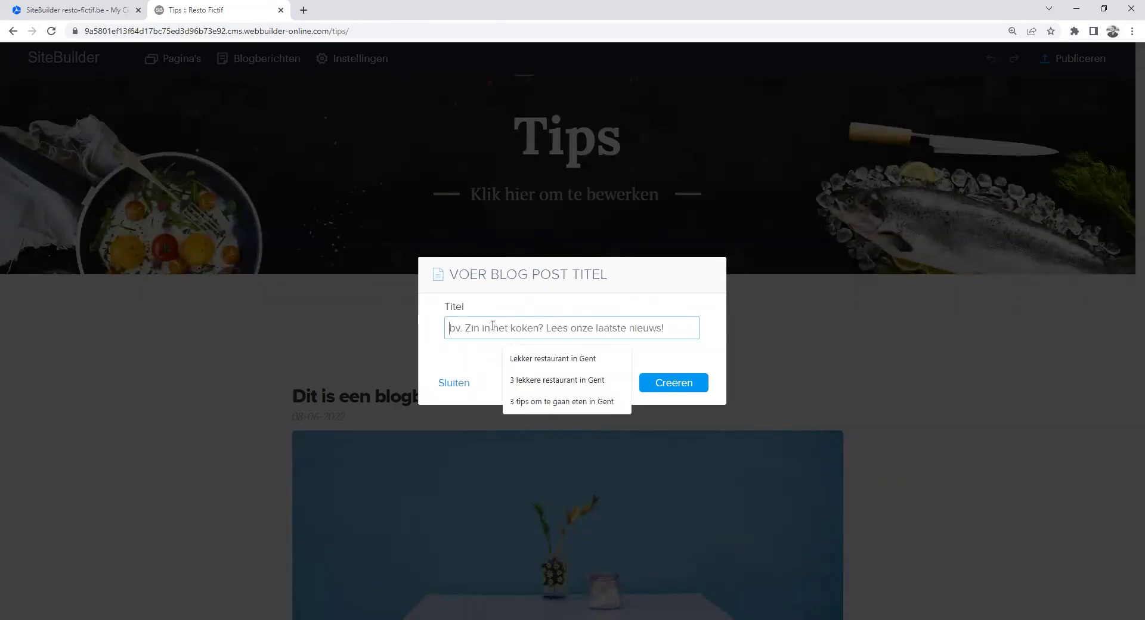
type("3 lekkere restaurant in Gent")
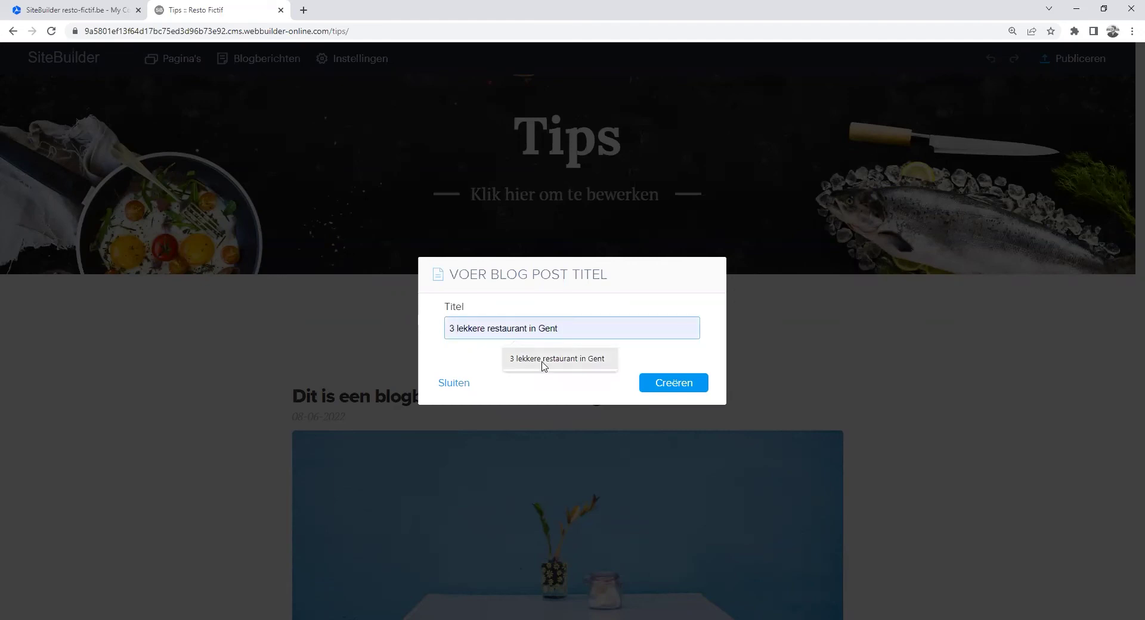
left_click(573, 360)
left_click(664, 385)
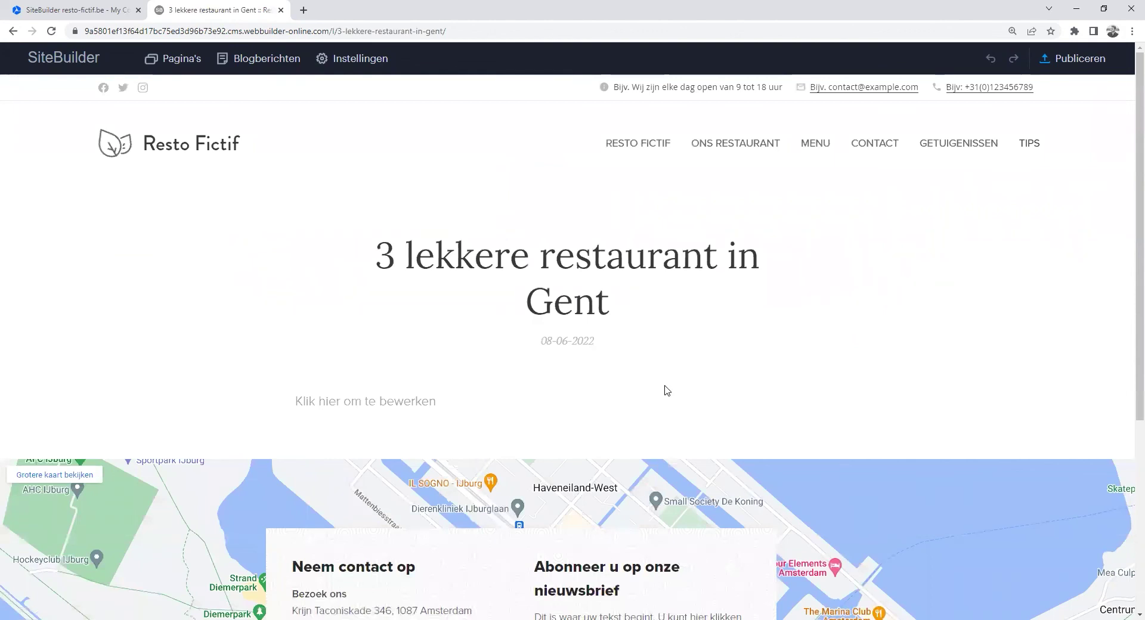
Step: Add English as a new website language, copying all pages and content from Nederlands
left_click(263, 62)
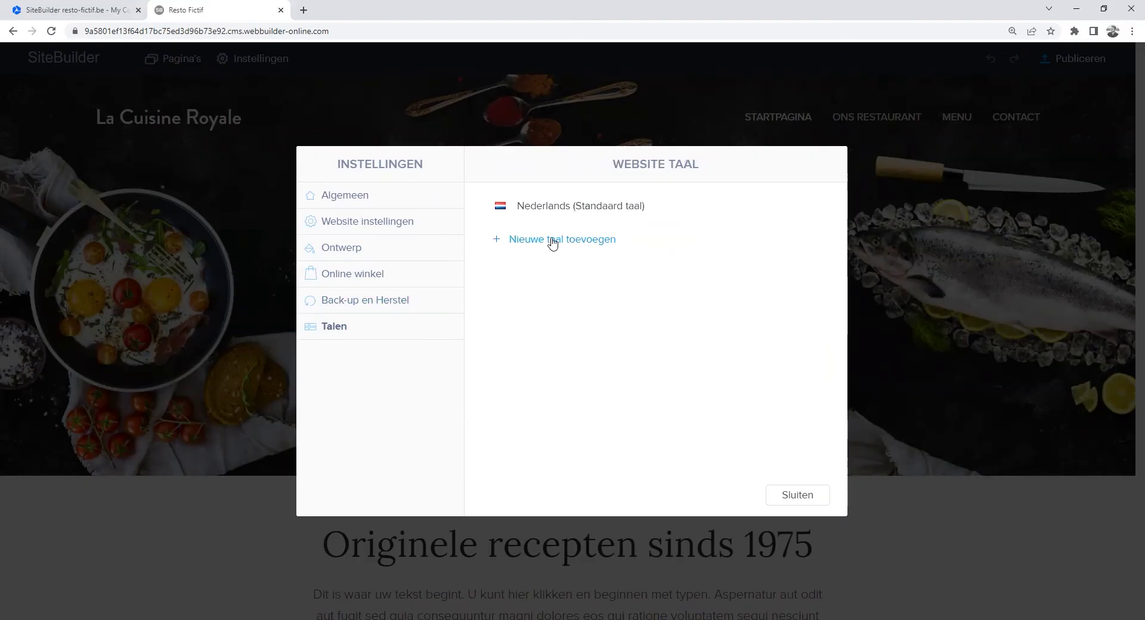
left_click(552, 240)
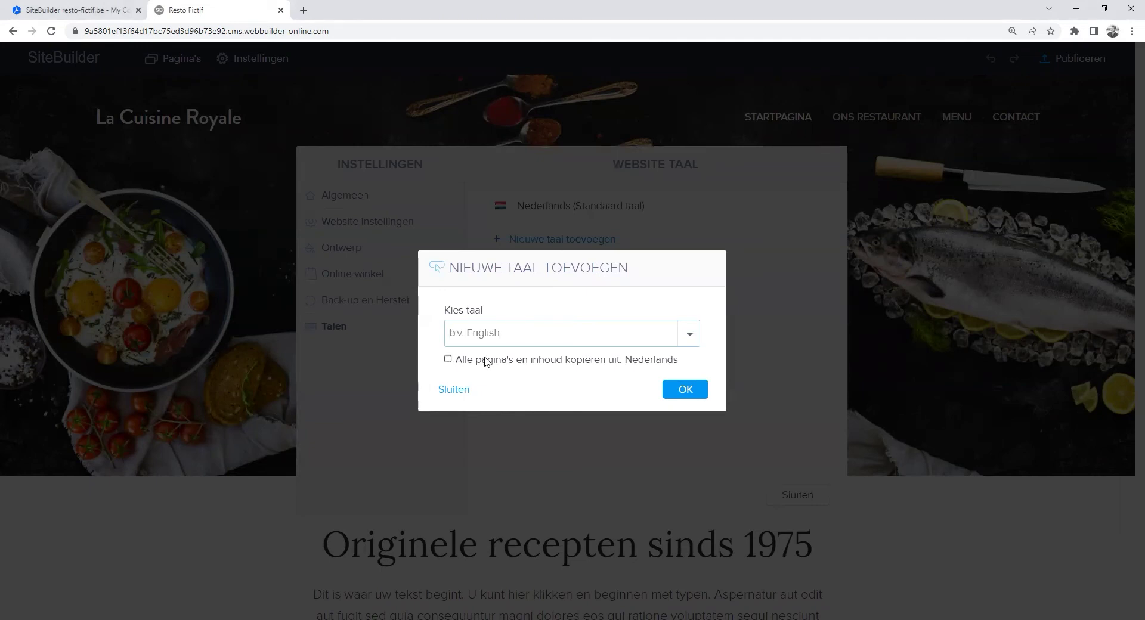
left_click(577, 366)
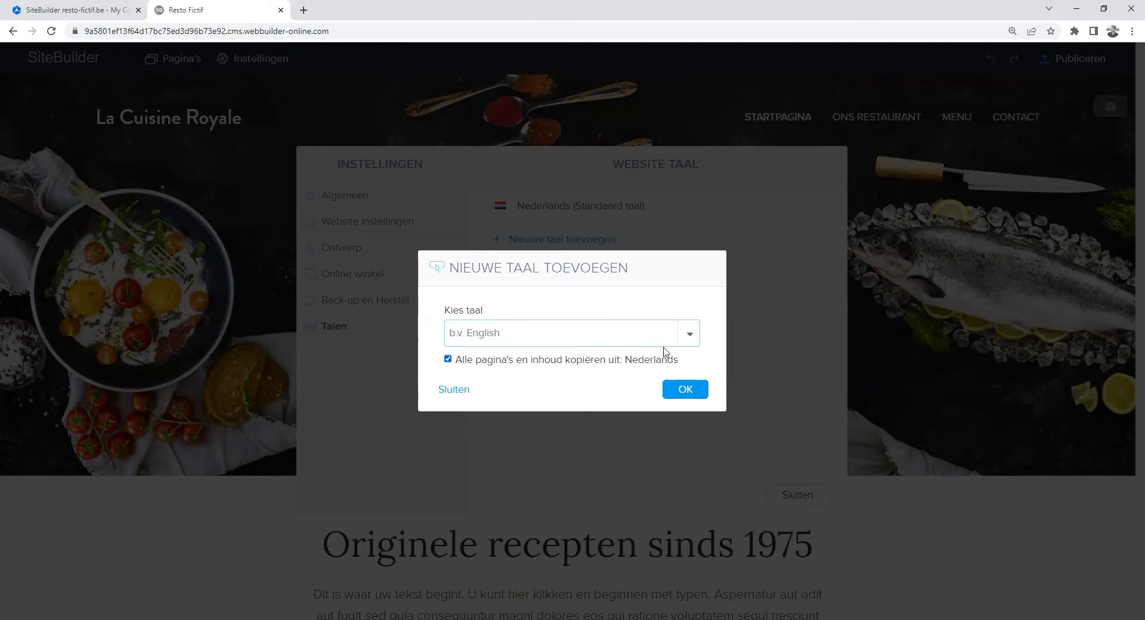
left_click(690, 334)
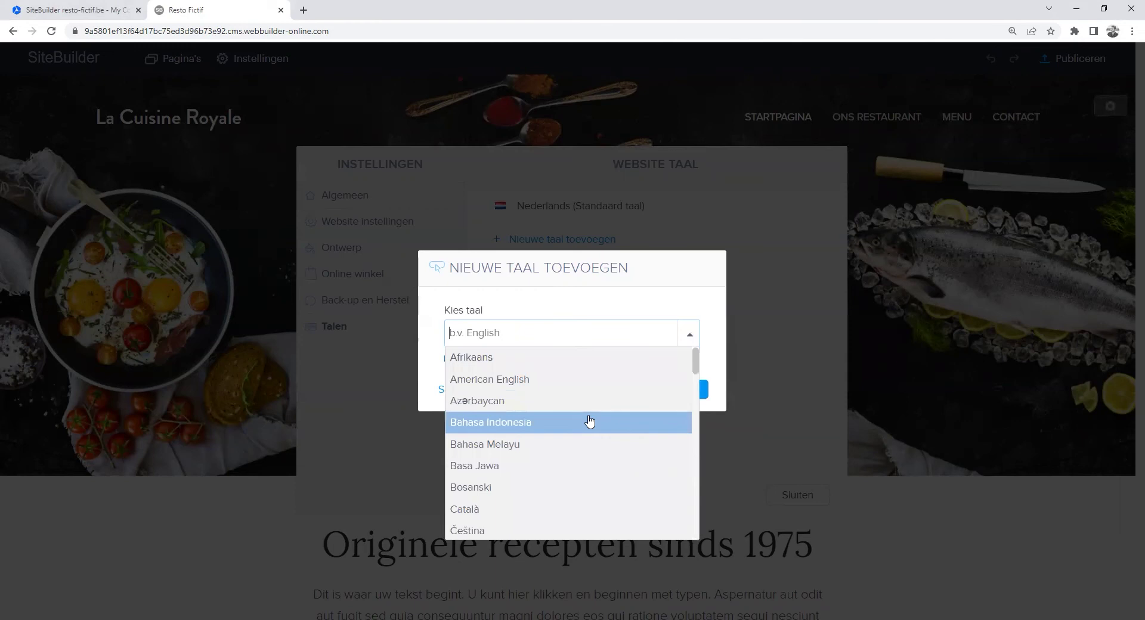
type("engk")
key("BackSpace")
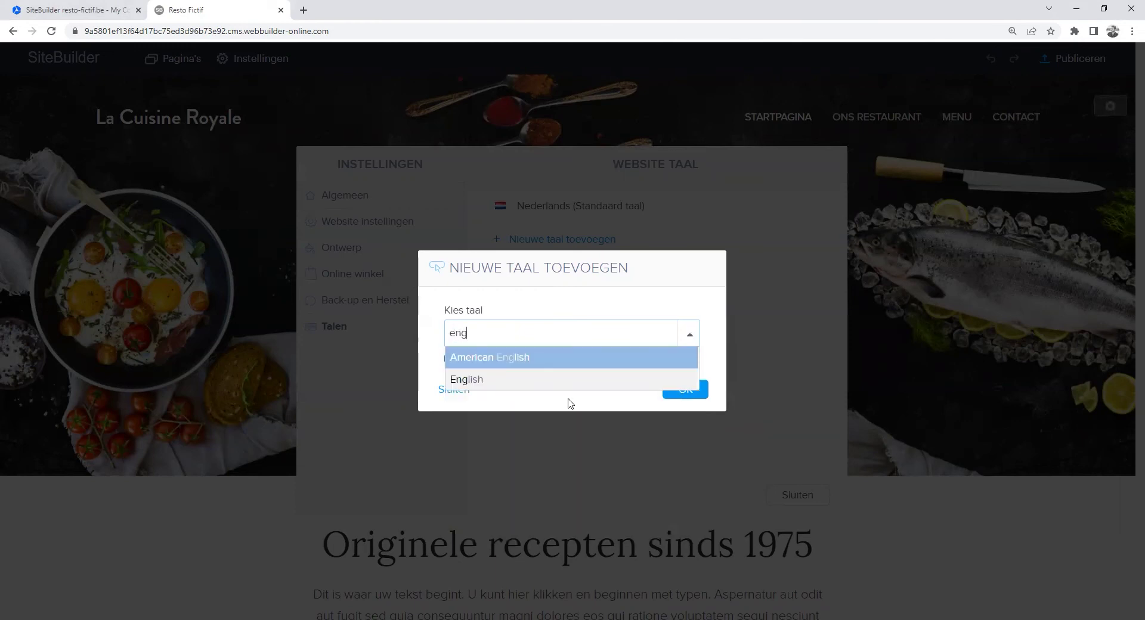
left_click(549, 380)
left_click(696, 396)
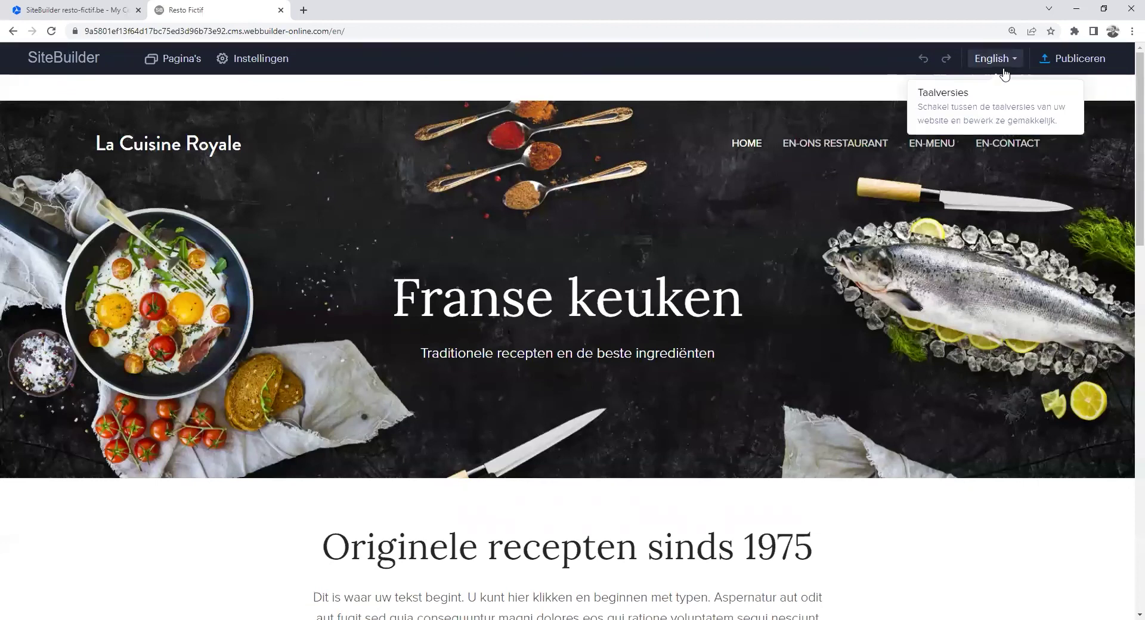
Step: Switch the website to its Dutch version and publish it, closing the publication message
left_click(1008, 89)
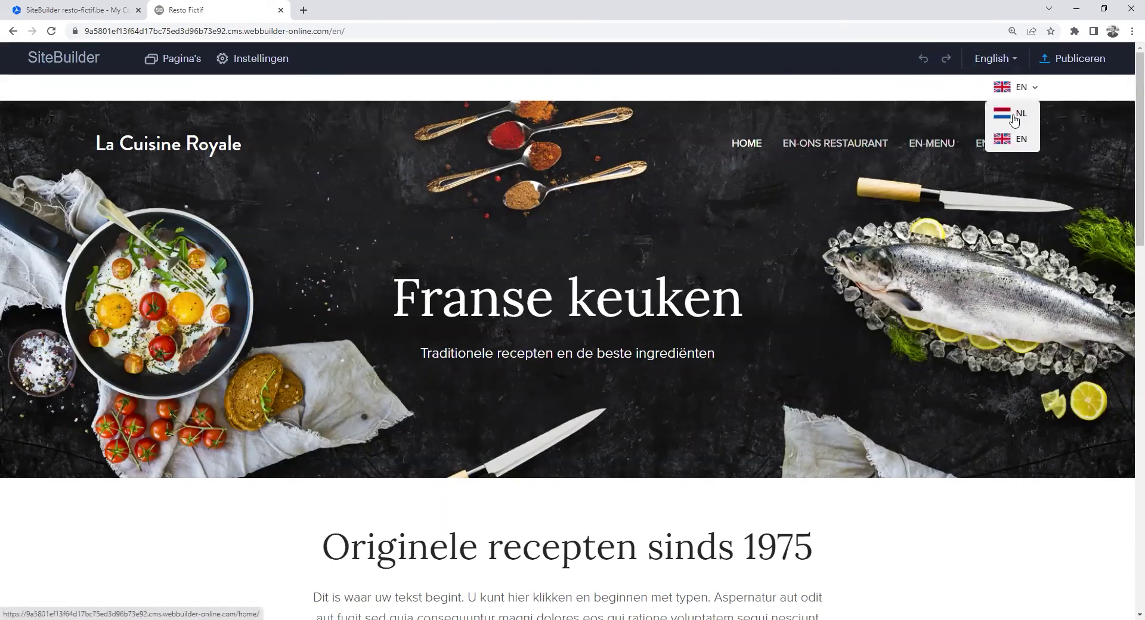
left_click(1012, 112)
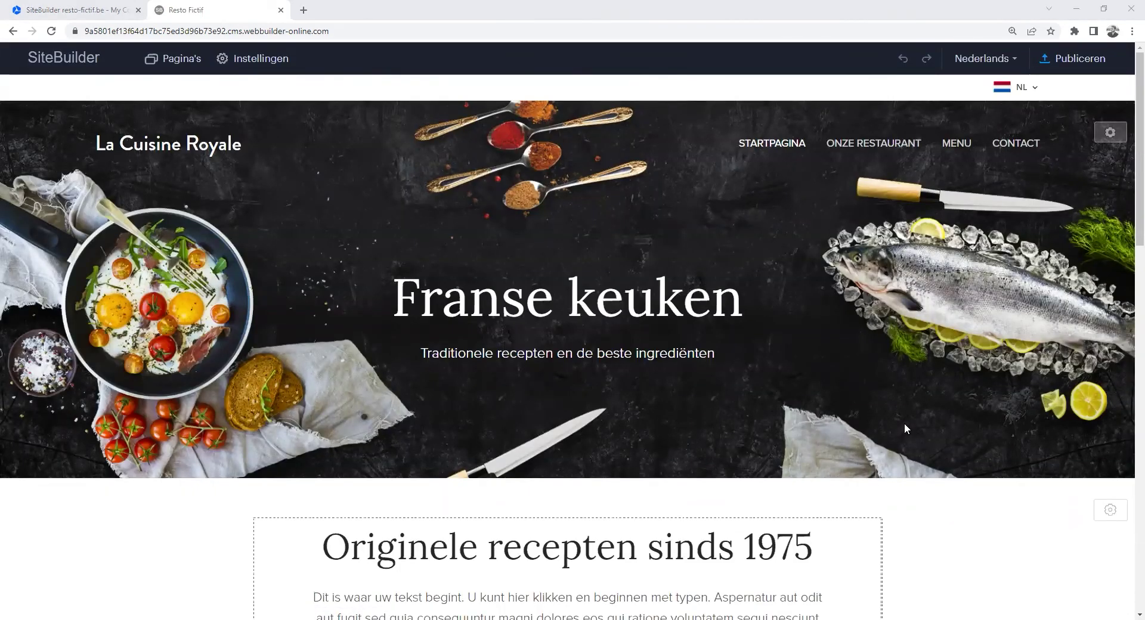
left_click(1069, 59)
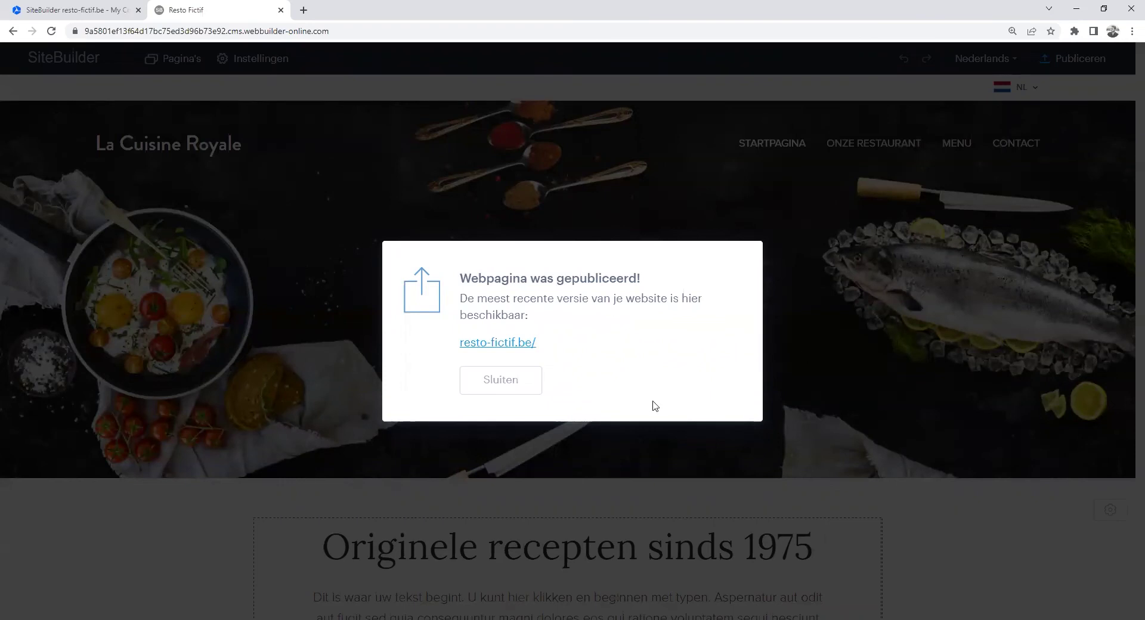
left_click(525, 386)
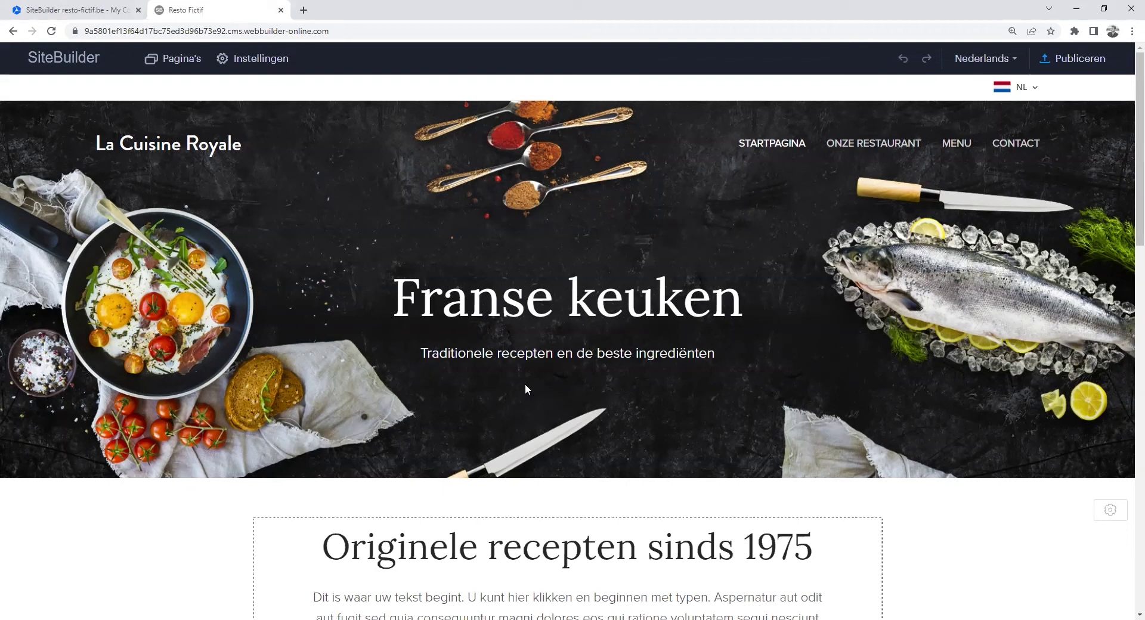
Step: Switch to the Combell control panel, reset the resto-fictif.be site and choose the La Cuisine Royale template for it
left_click(100, 16)
left_click(880, 235)
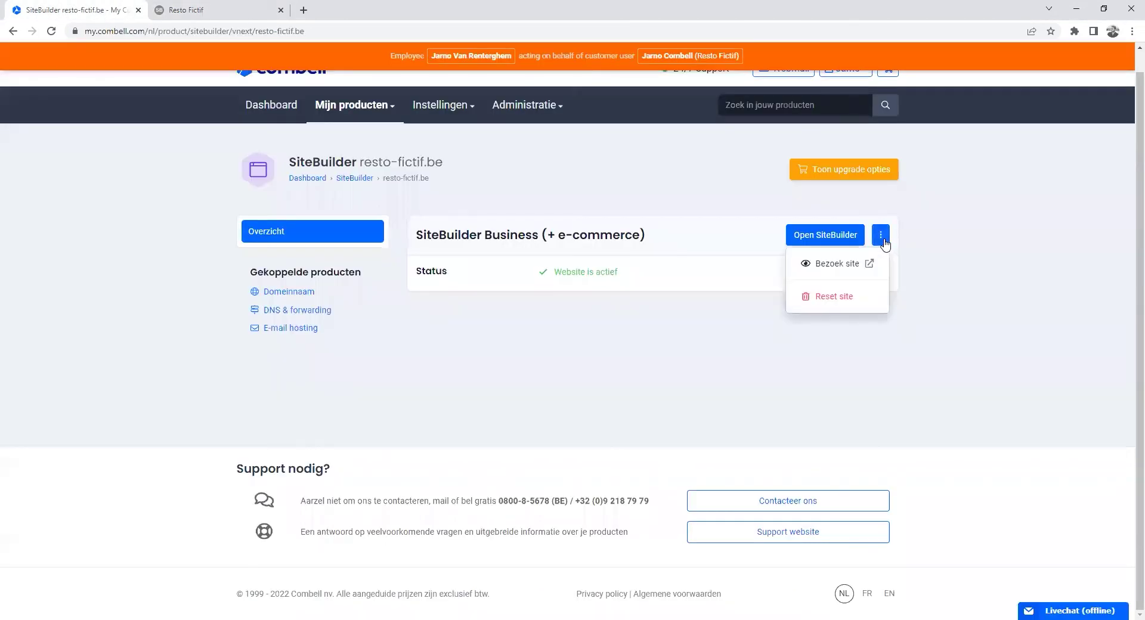
left_click(838, 297)
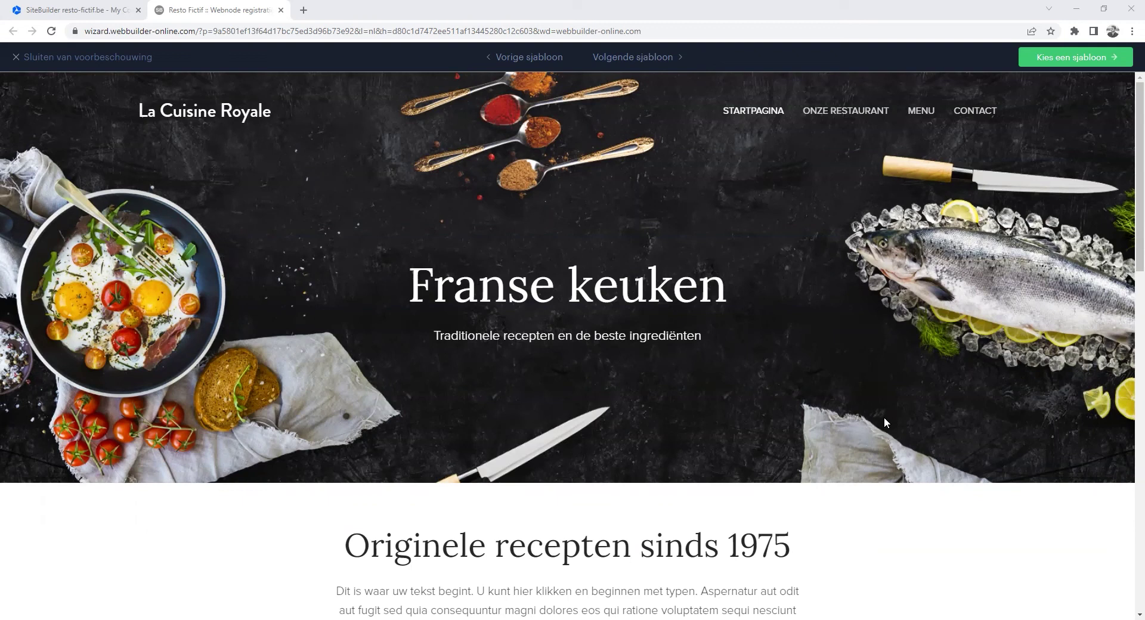
left_click(1057, 60)
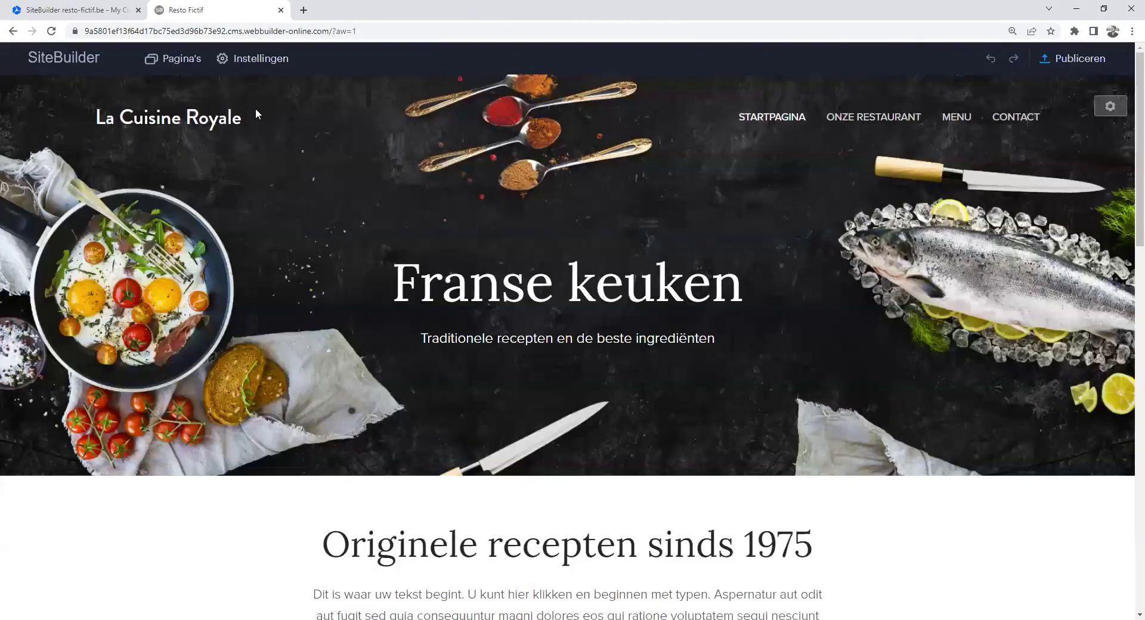
left_click(237, 58)
left_click(393, 300)
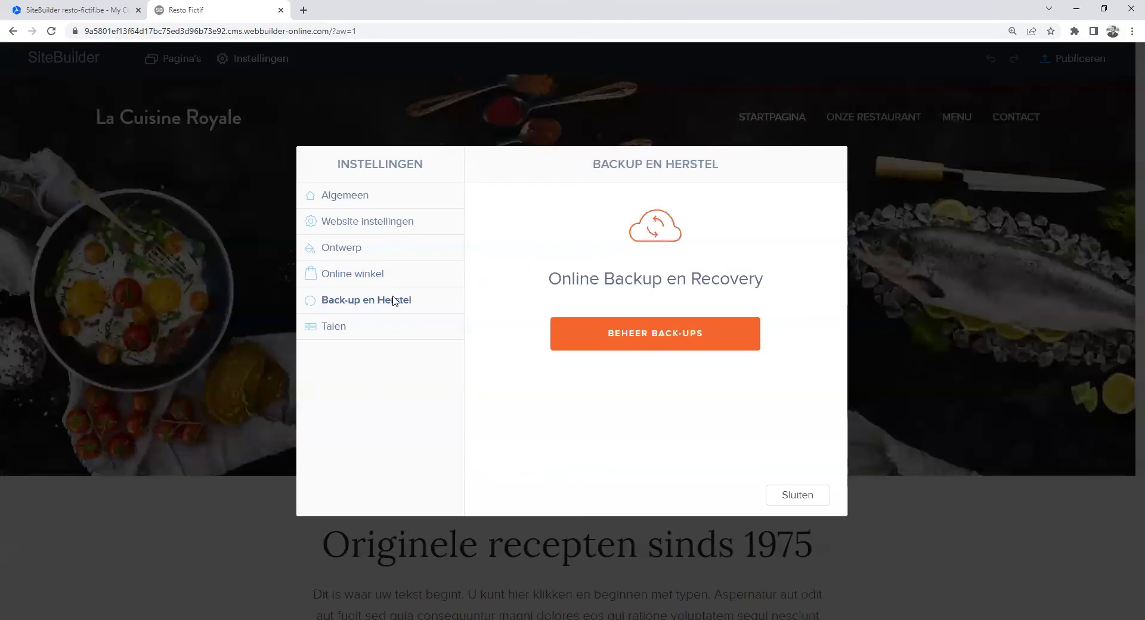
left_click(627, 334)
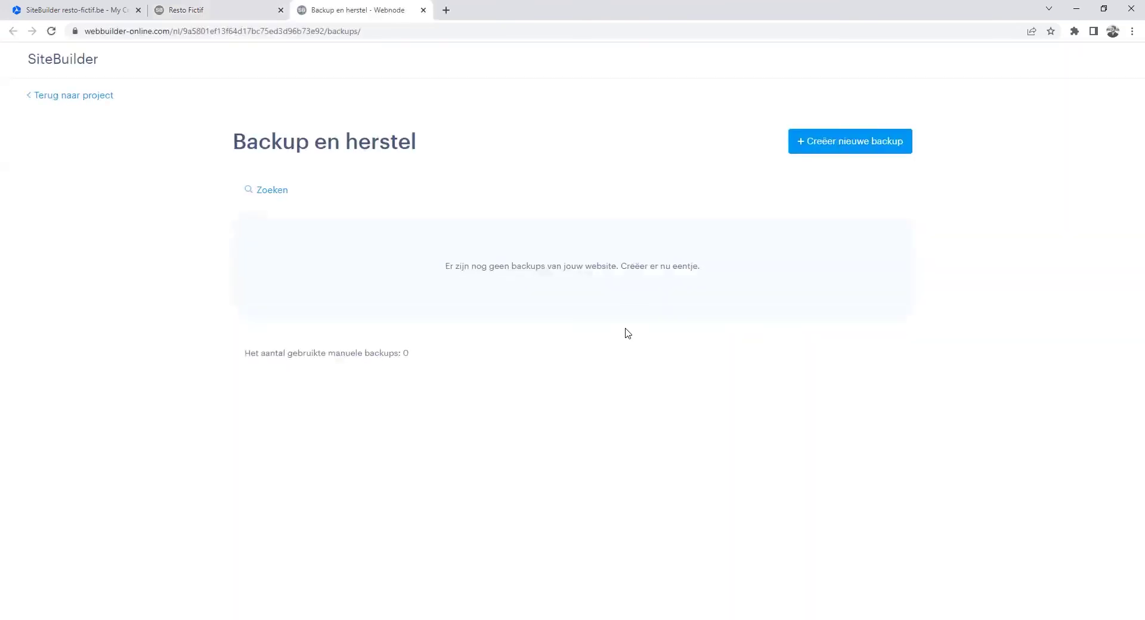
left_click(828, 137)
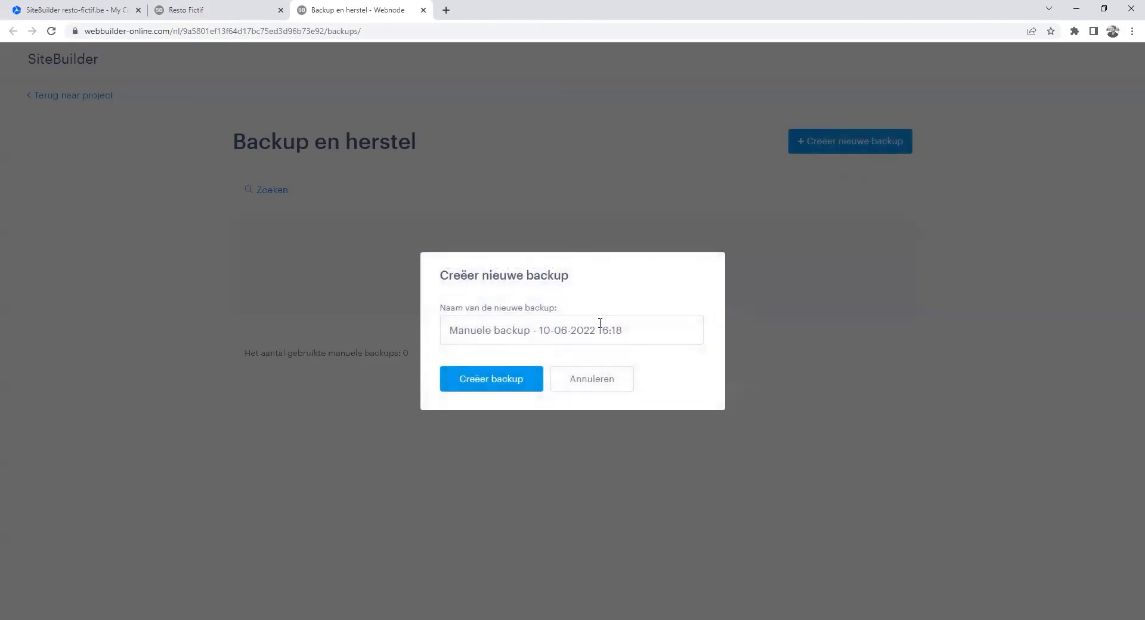
left_click(507, 387)
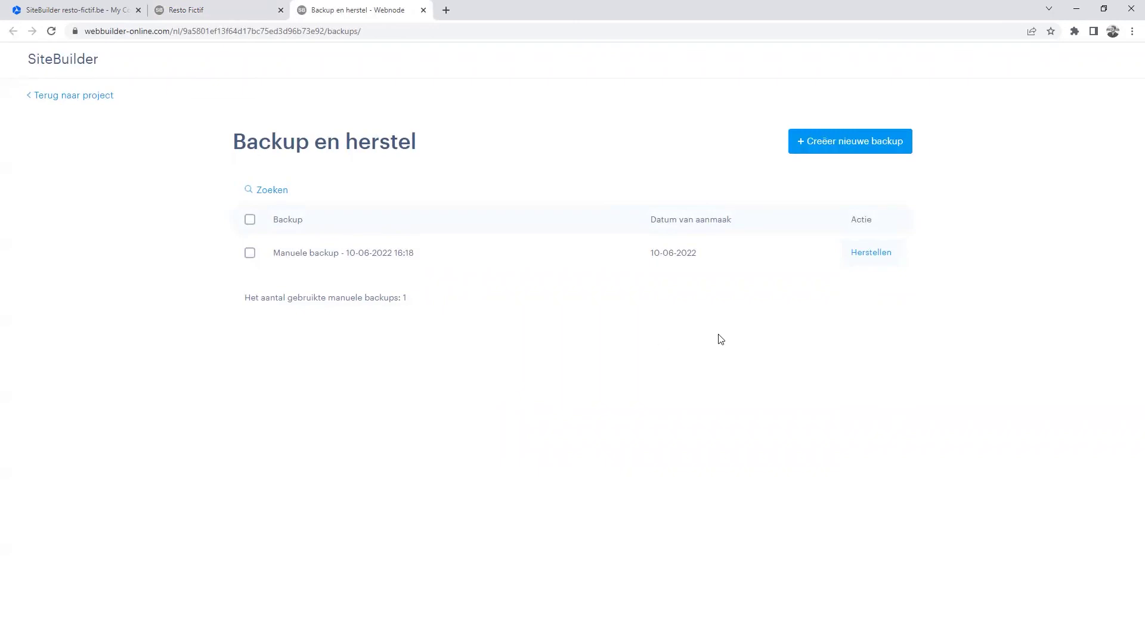
left_click(885, 258)
key("ctrl+w")
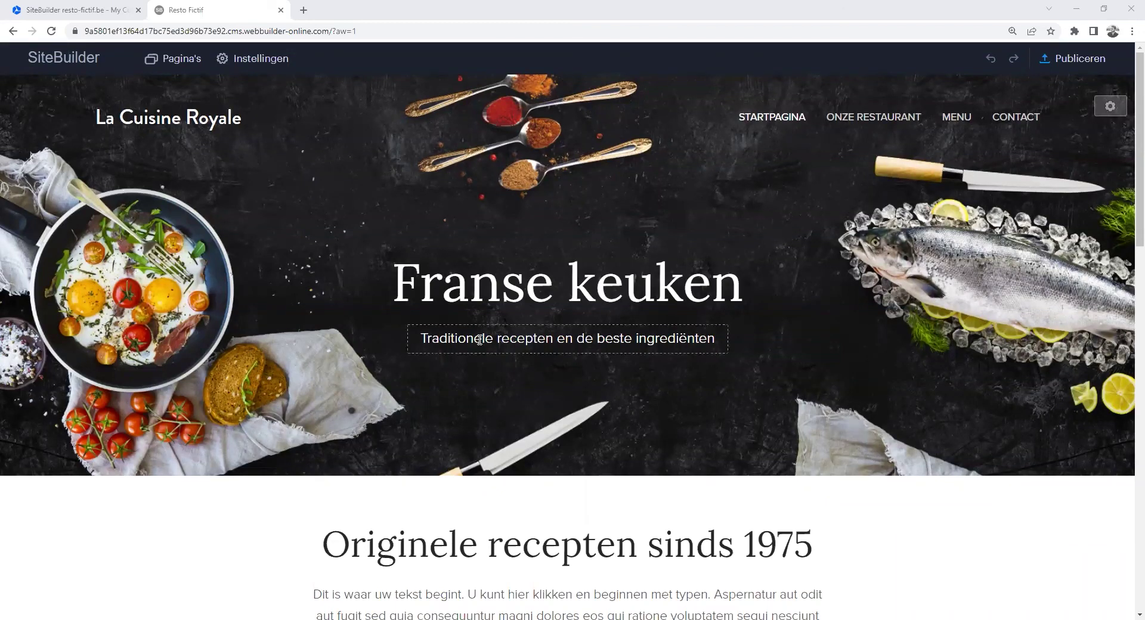
Step: Switch to the Combell control panel and reset the resto-fictif.be site, confirming that the full website is erased
left_click(102, 7)
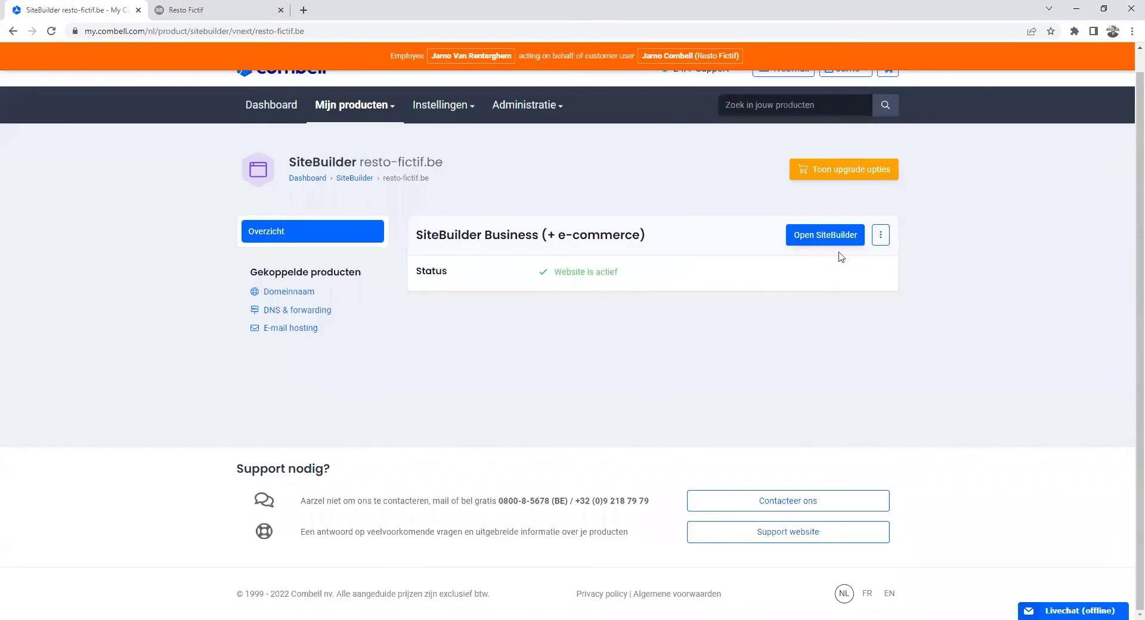
left_click(881, 235)
left_click(834, 297)
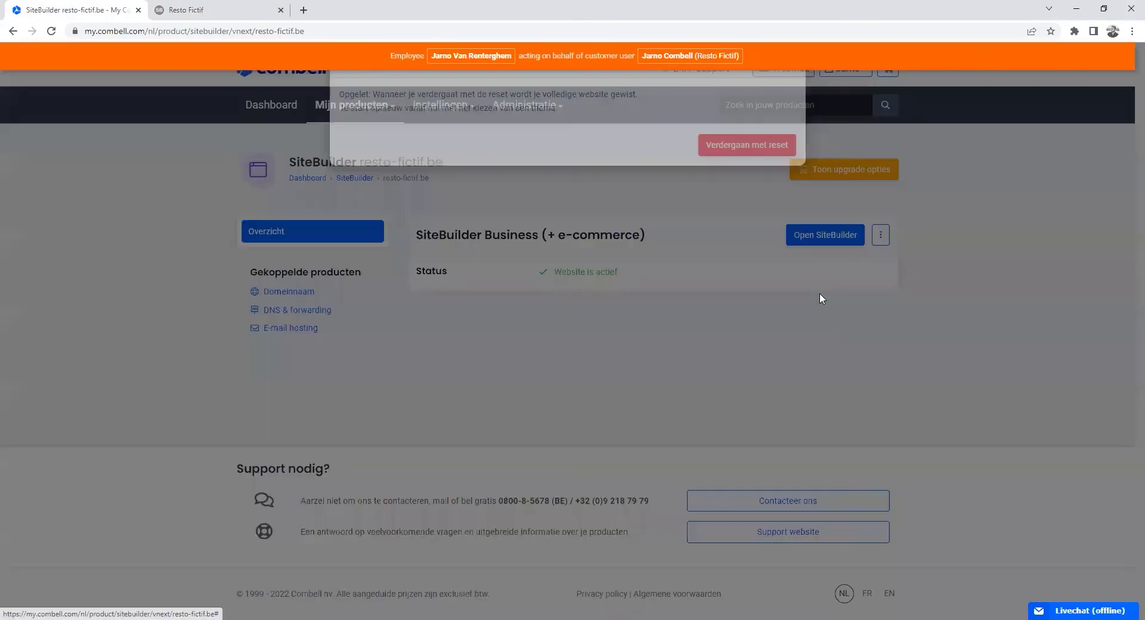
left_click(733, 170)
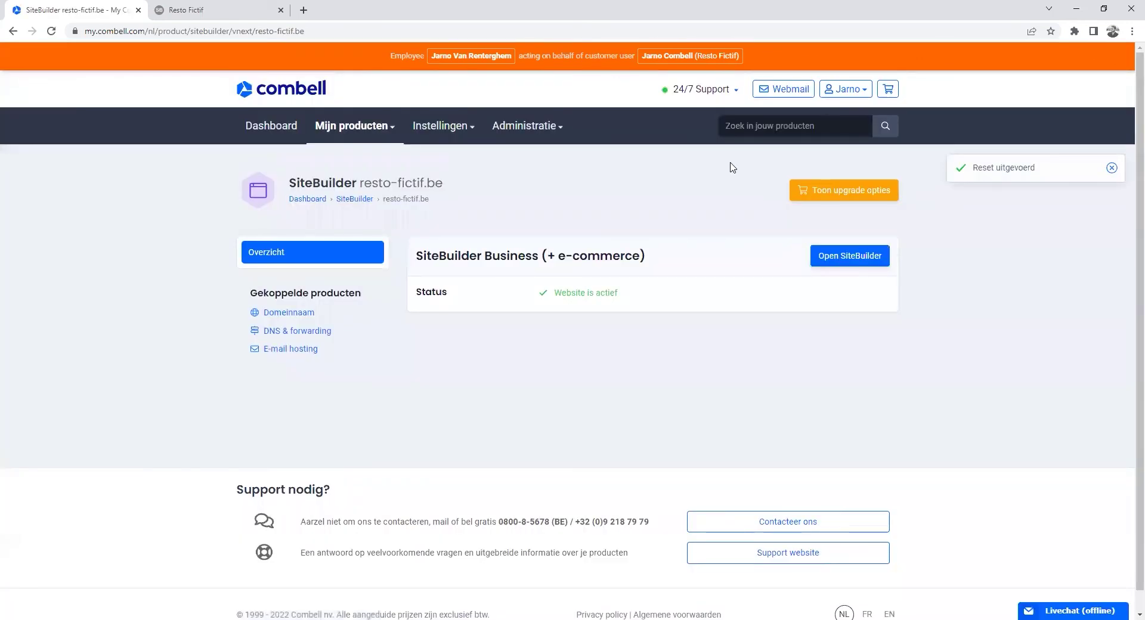
Step: Open SiteBuilder for resto-fictif.be and create a website named Resto Fictif, filling in the contact e-mail and continuing to template selection
left_click(835, 253)
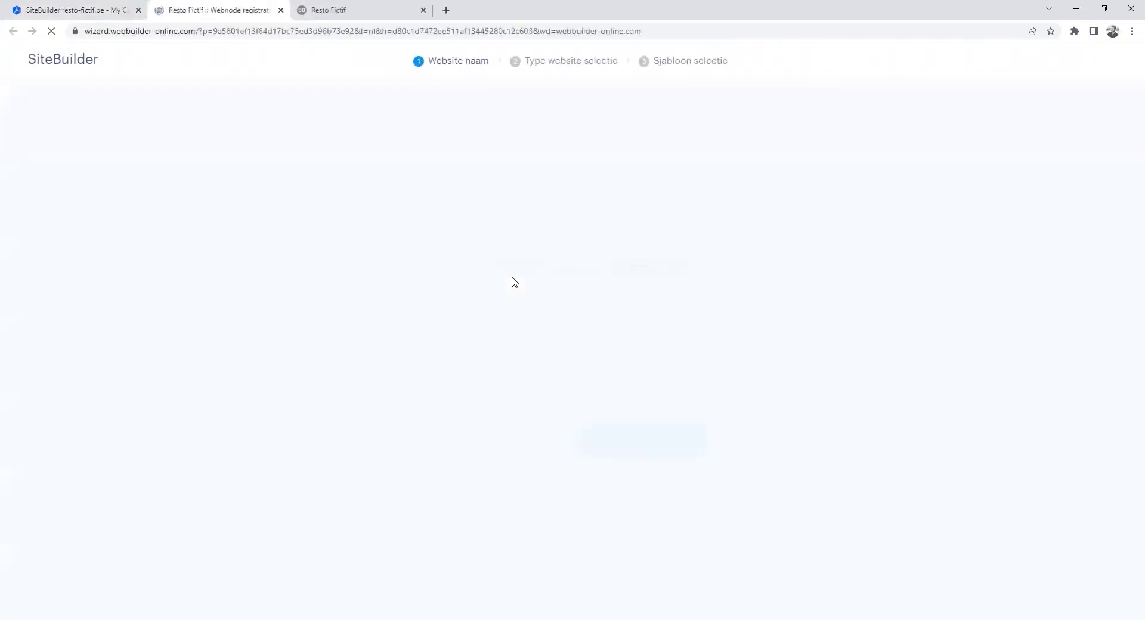
left_click(448, 325)
left_click(516, 361)
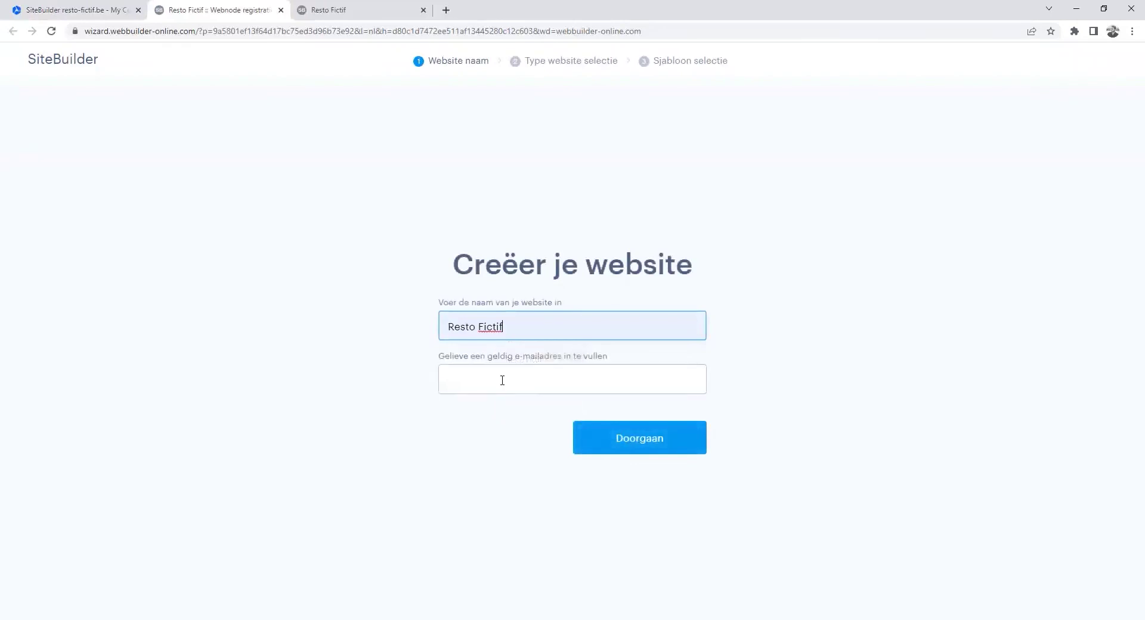
left_click(521, 379)
left_click(535, 414)
left_click(631, 448)
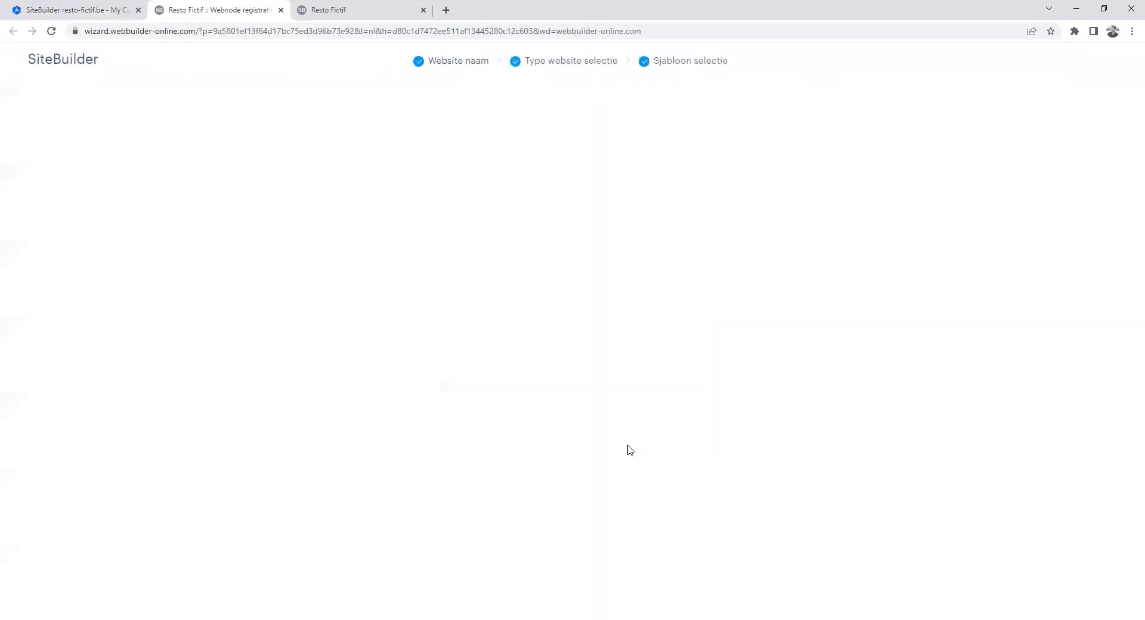
left_click(463, 361)
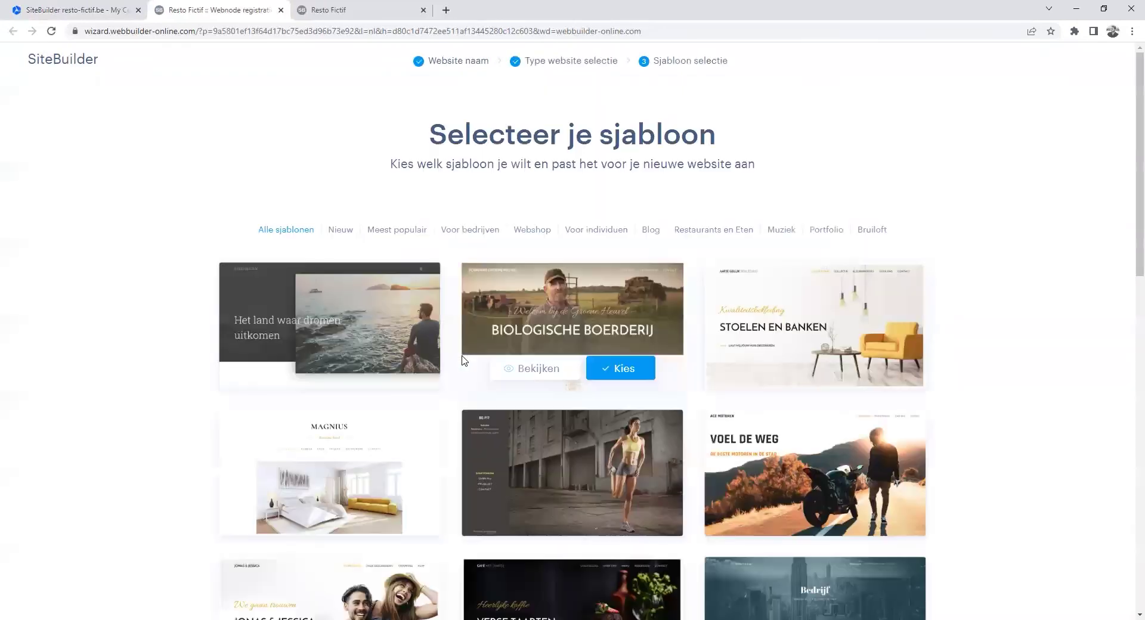
Step: Filter the templates to Restaurants en Eten and choose the Café Het Taartje template with the Verse Taarten heading
left_click(710, 232)
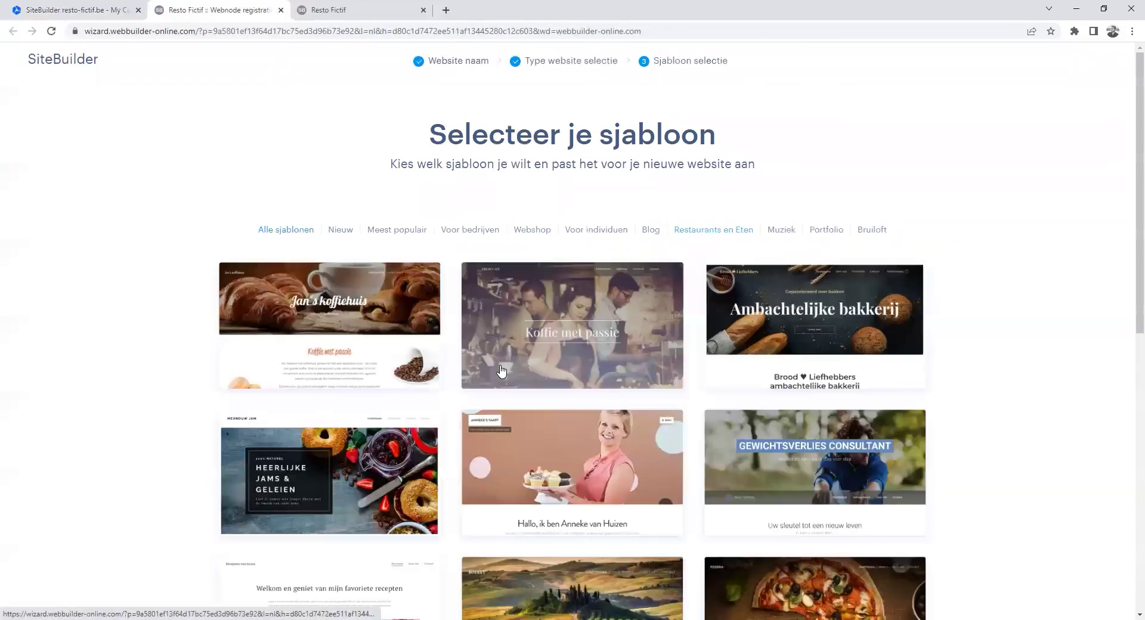
scroll(500, 366, "down", 6)
scroll(355, 412, "down", 3)
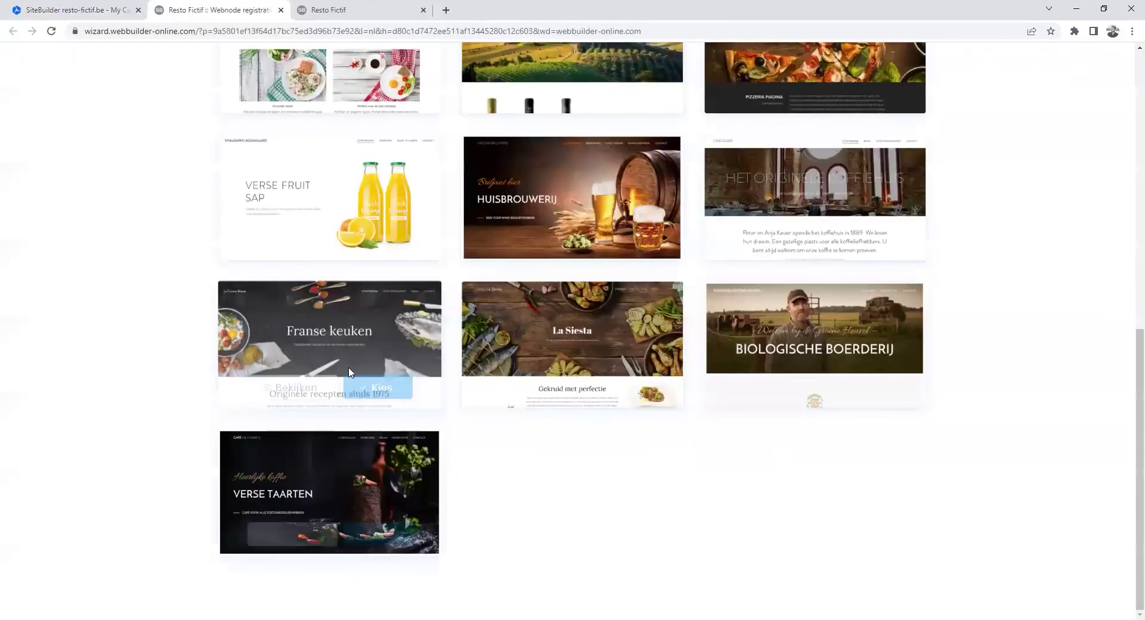
mouse_move(367, 467)
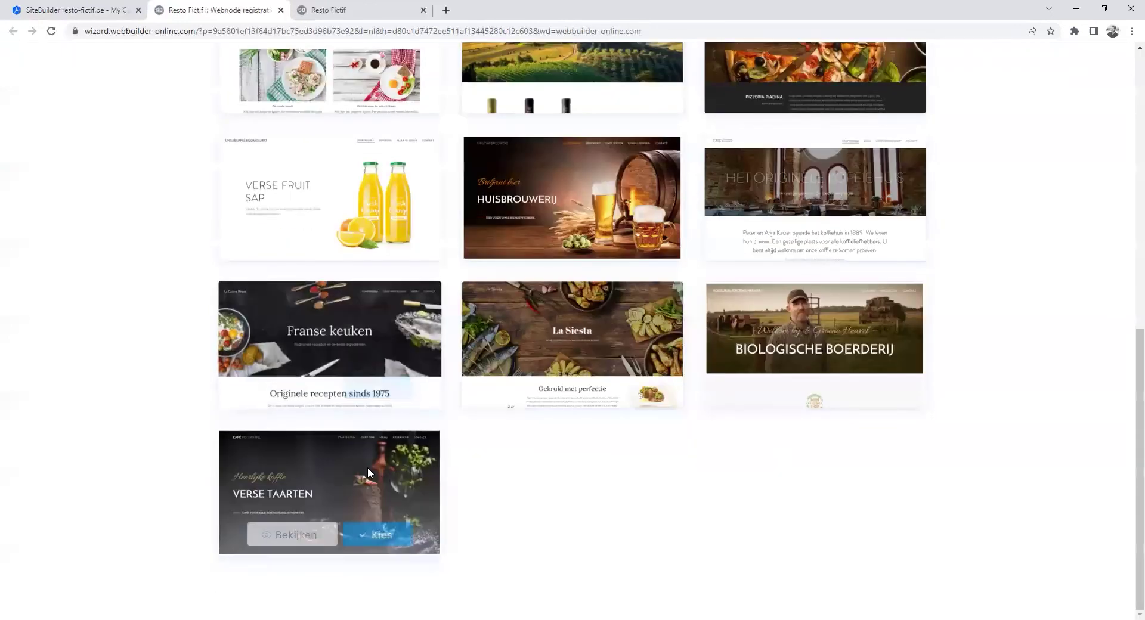
left_click(366, 536)
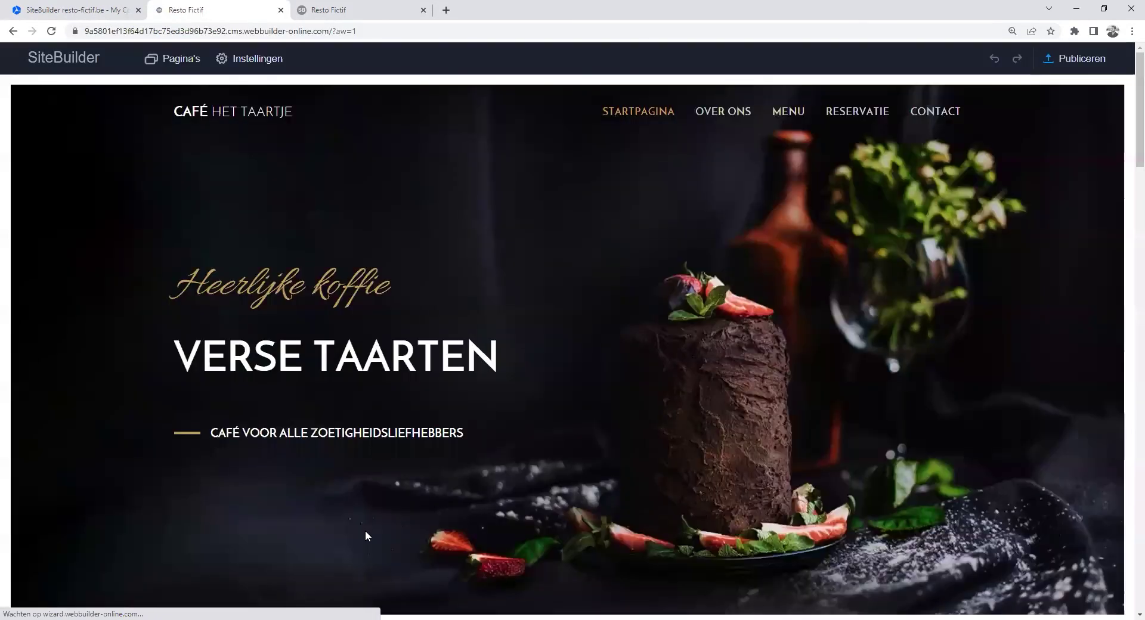
left_click(242, 58)
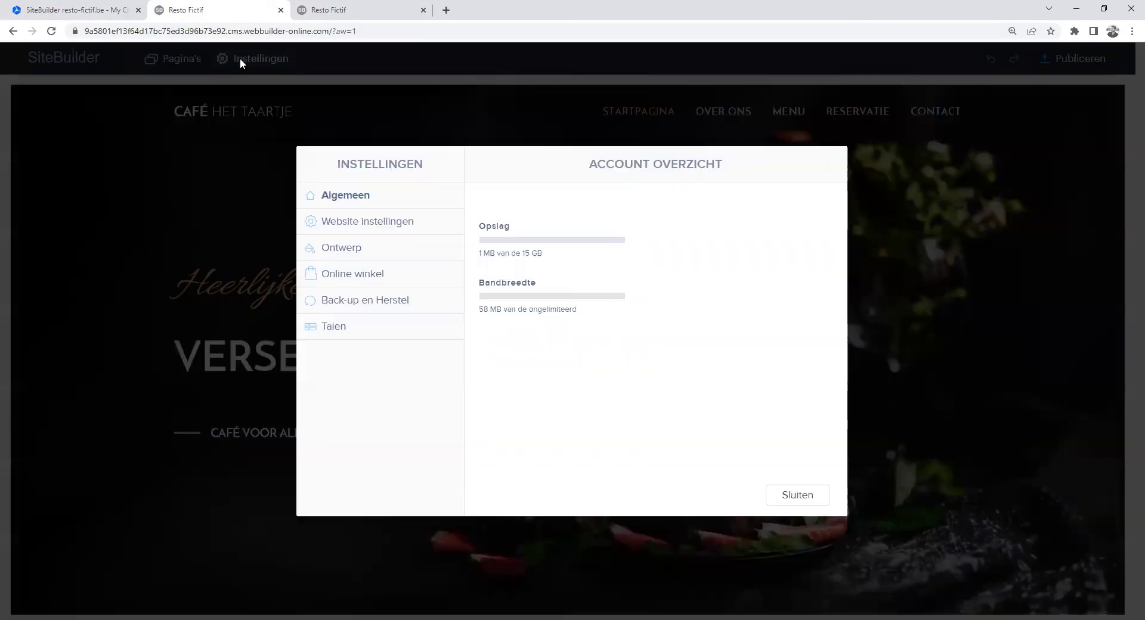
left_click(370, 301)
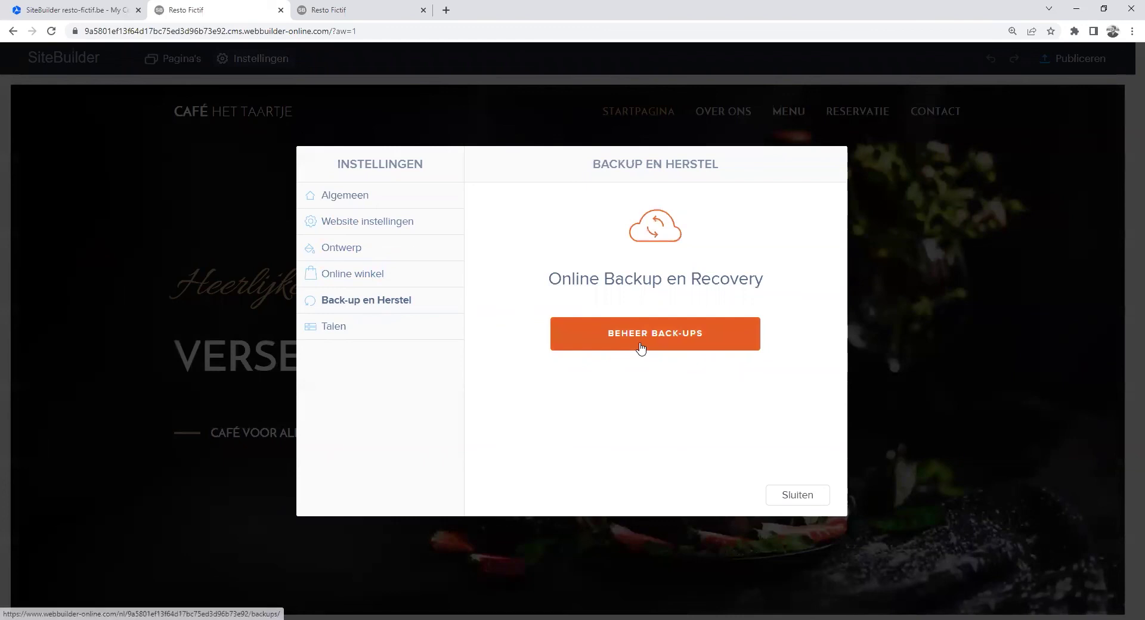
left_click(639, 347)
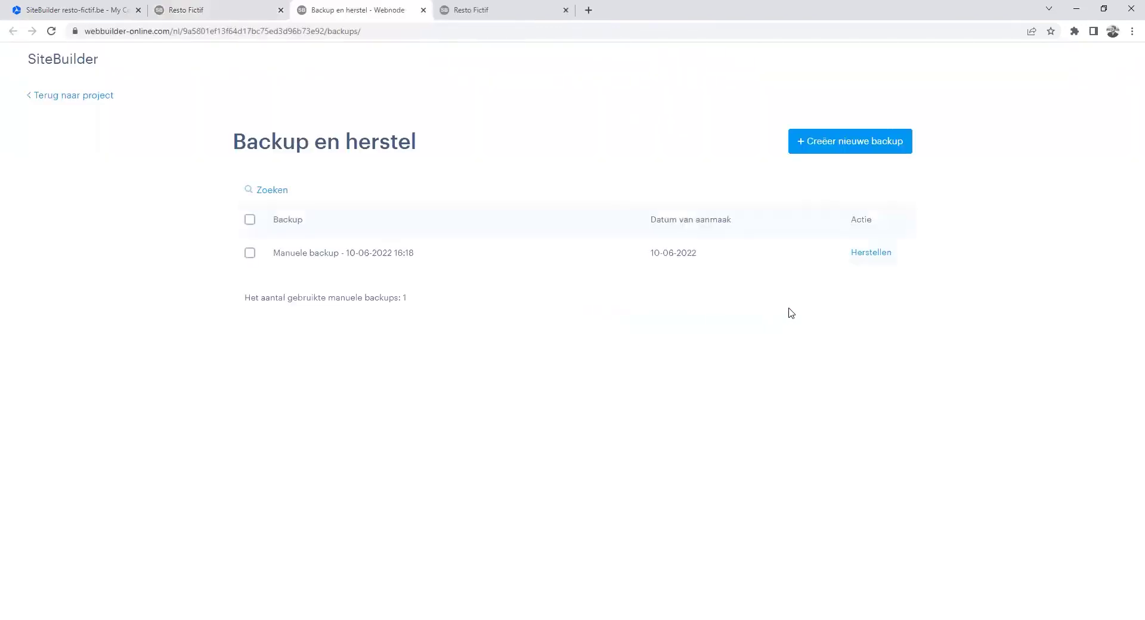
left_click(869, 256)
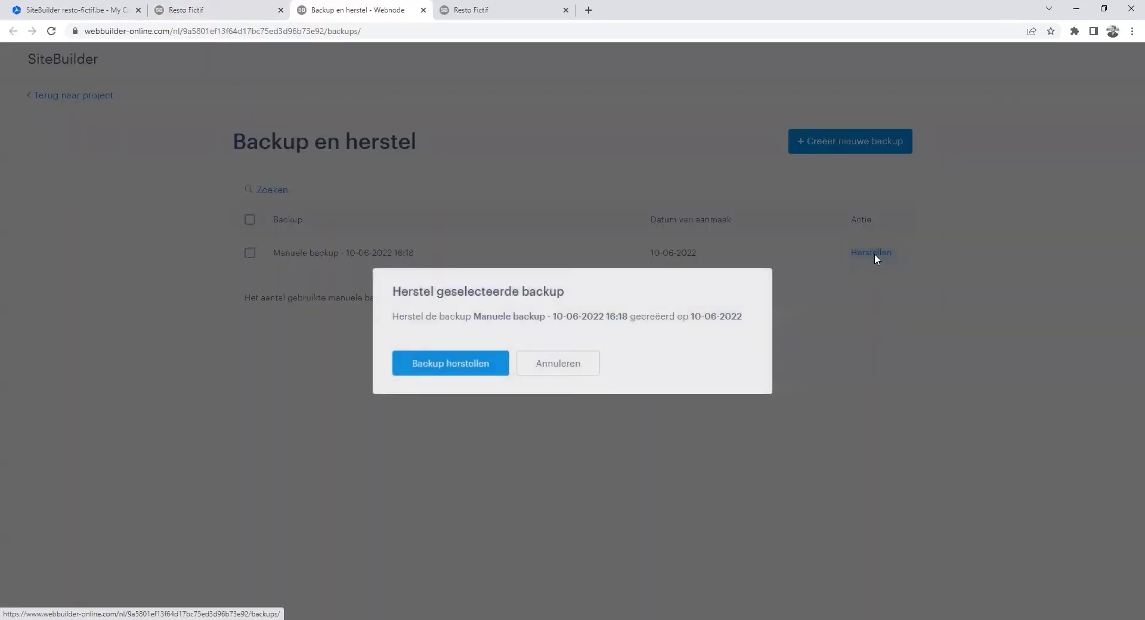
left_click(458, 361)
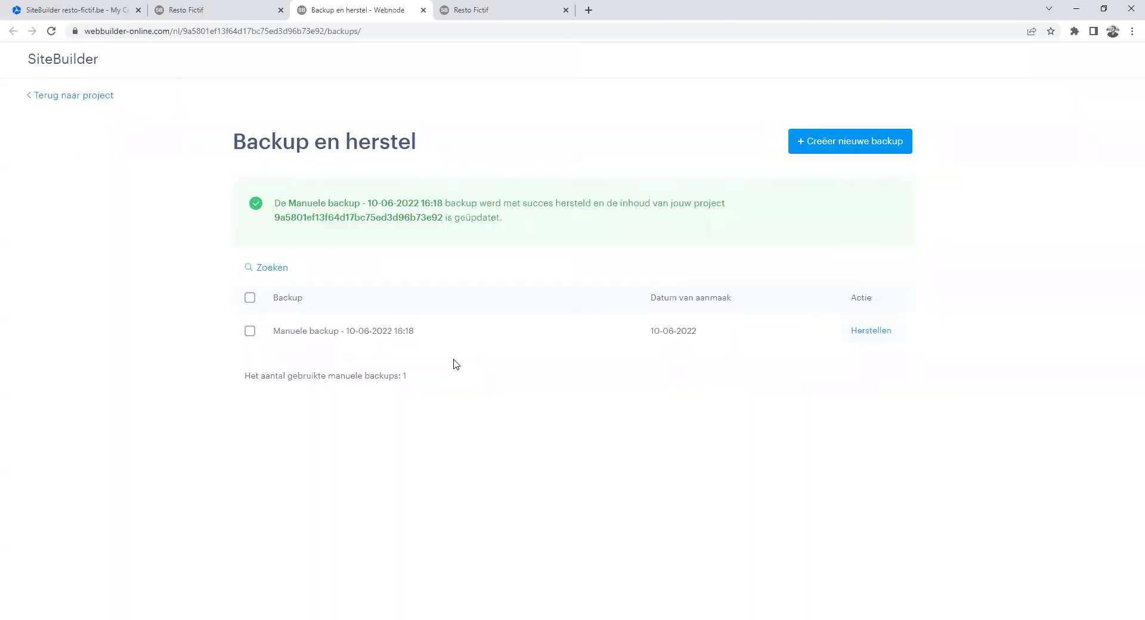
left_click(95, 99)
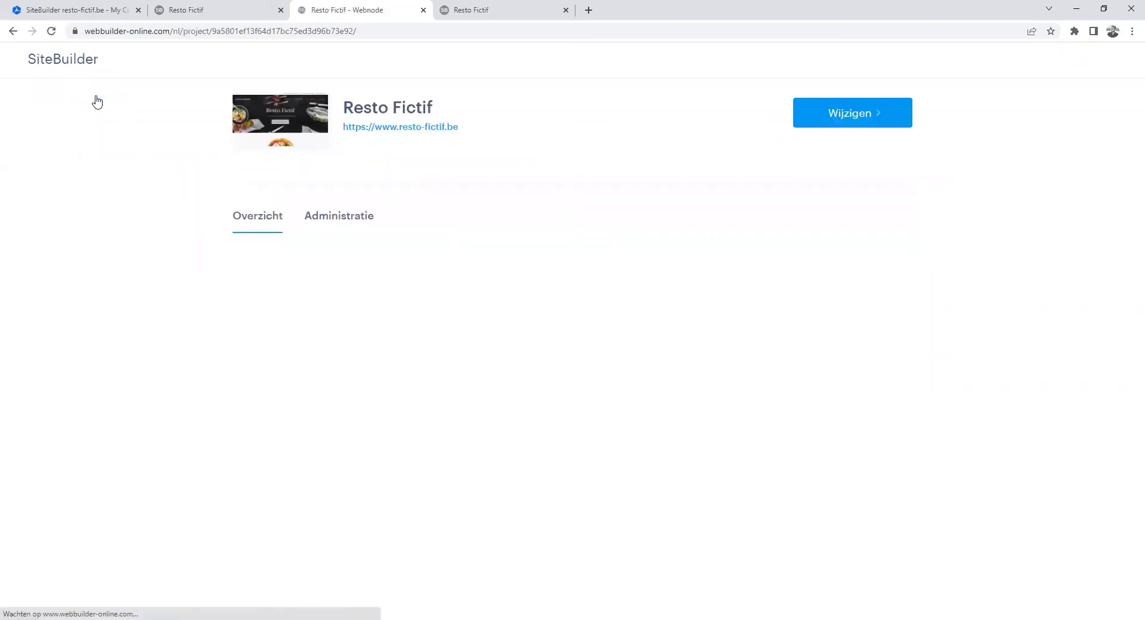
left_click(820, 112)
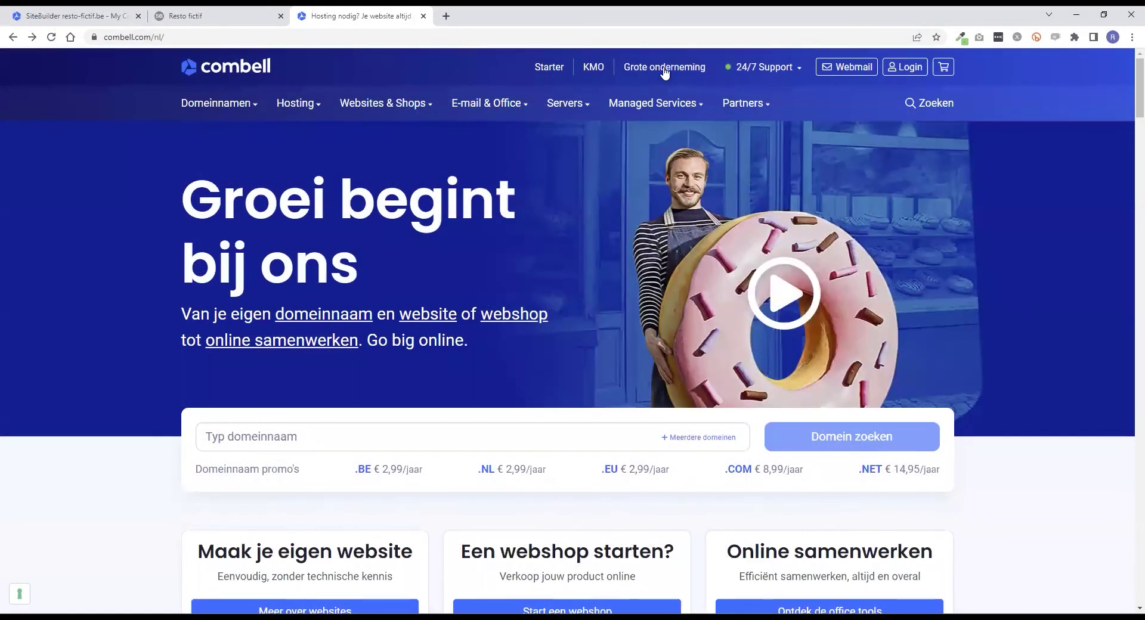
Step: Open the "Website maken met SiteBuilder" topic in Combell's Knowledge Base and look through its help articles
mouse_move(750, 72)
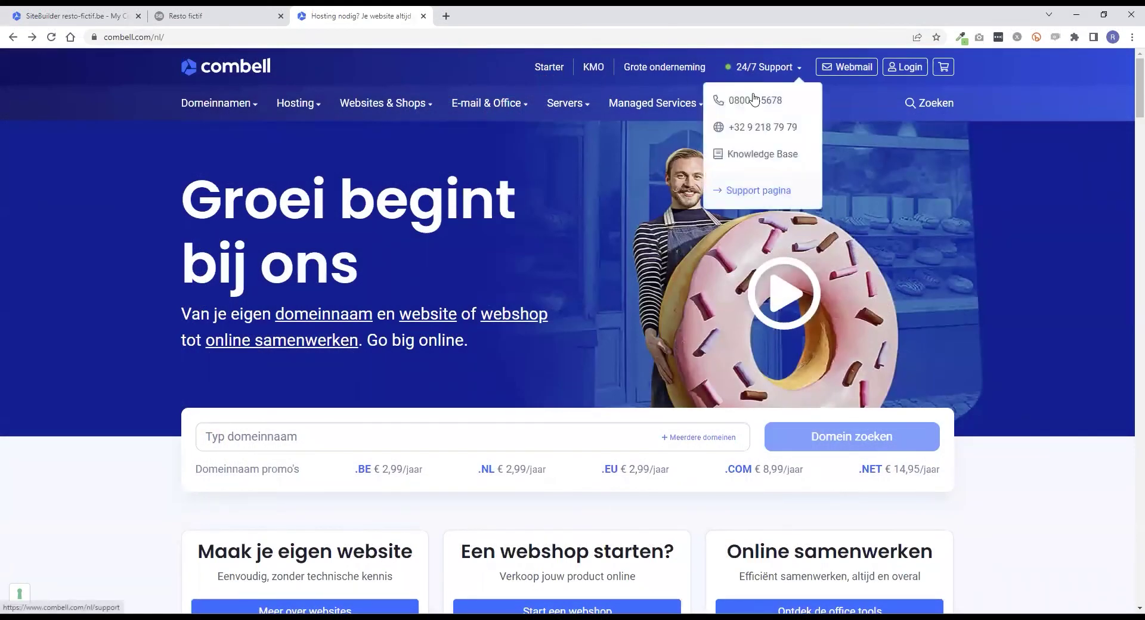
left_click(750, 156)
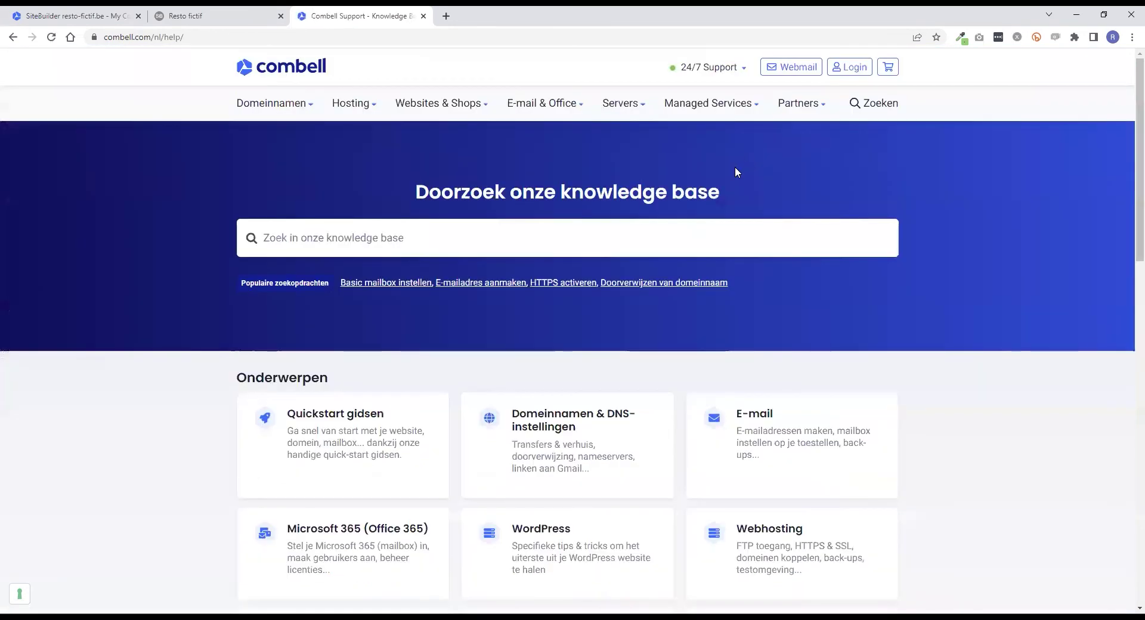
scroll(735, 172, "down", 5)
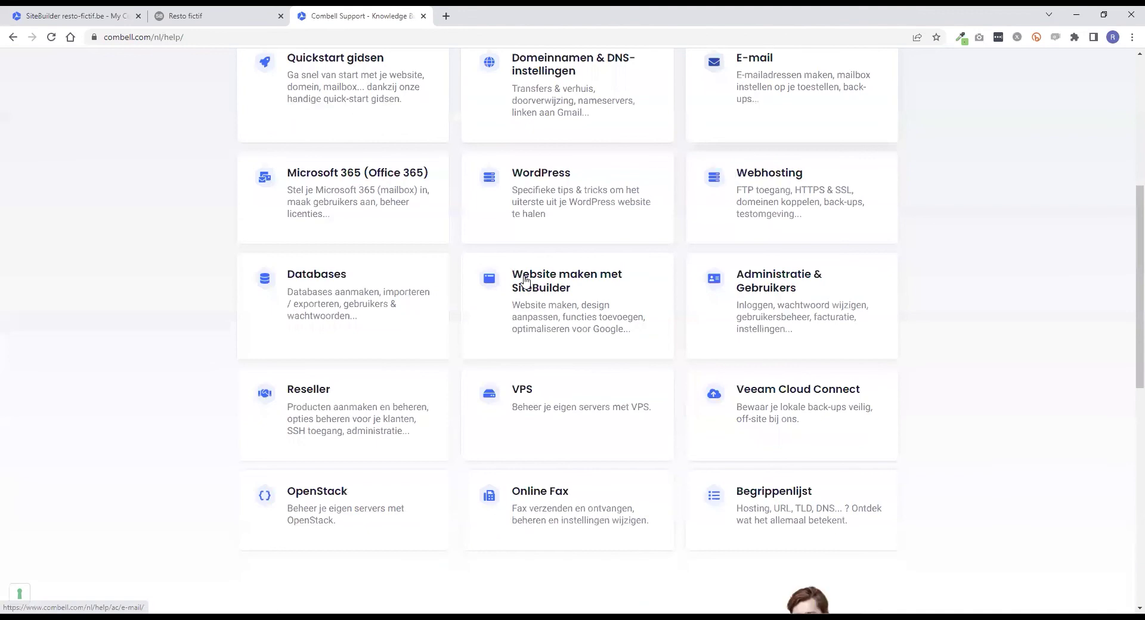
left_click(542, 277)
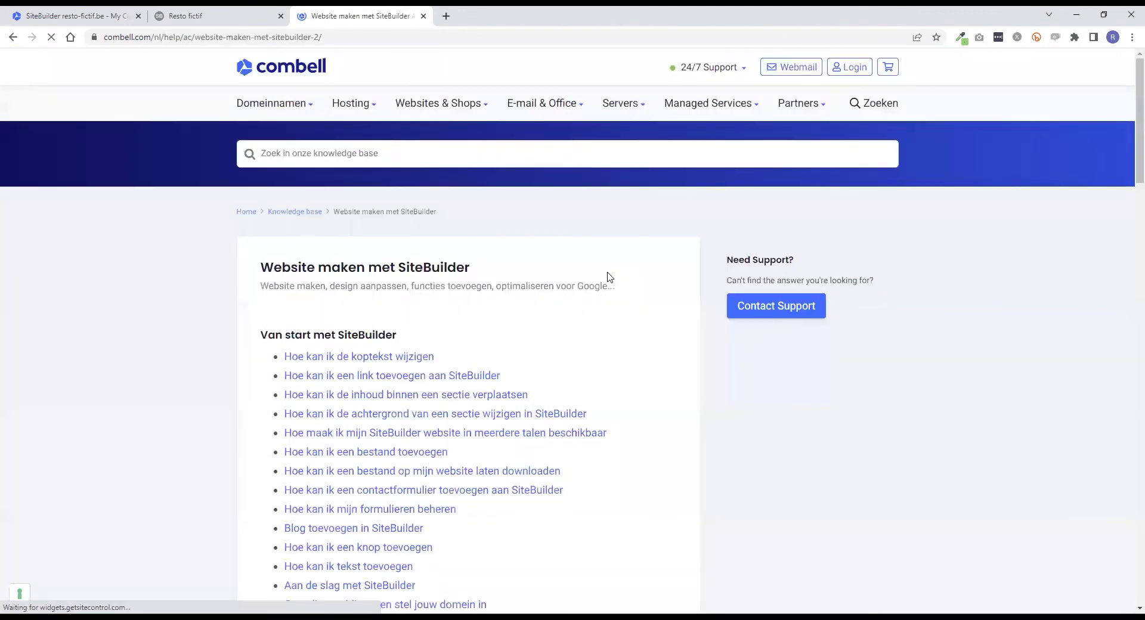
scroll(608, 277, "down", 1)
scroll(608, 276, "down", 4)
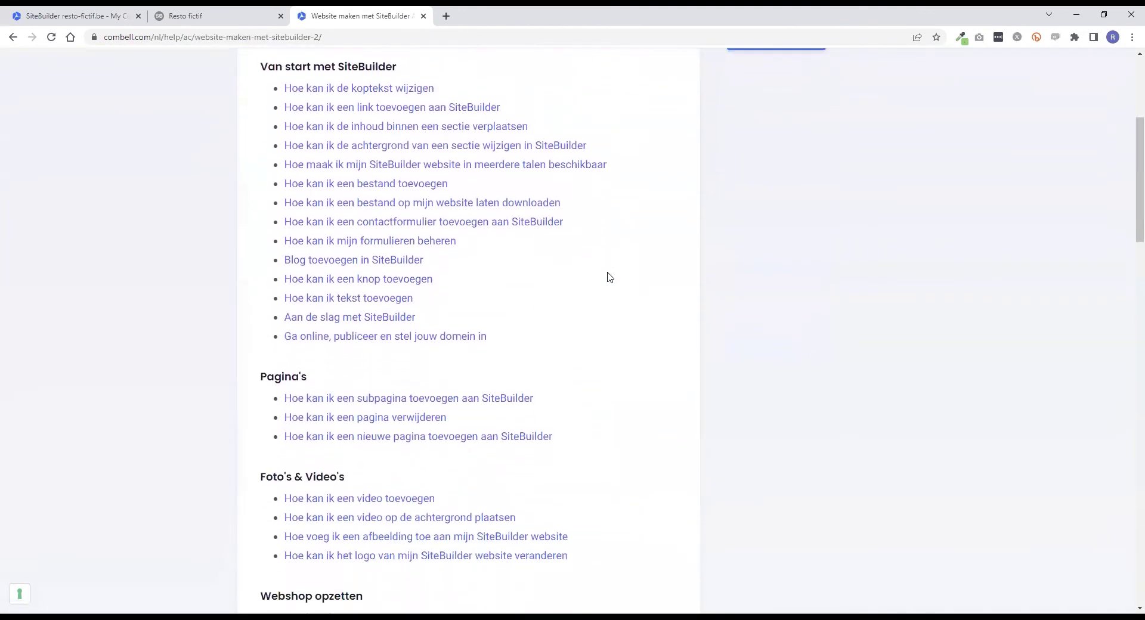